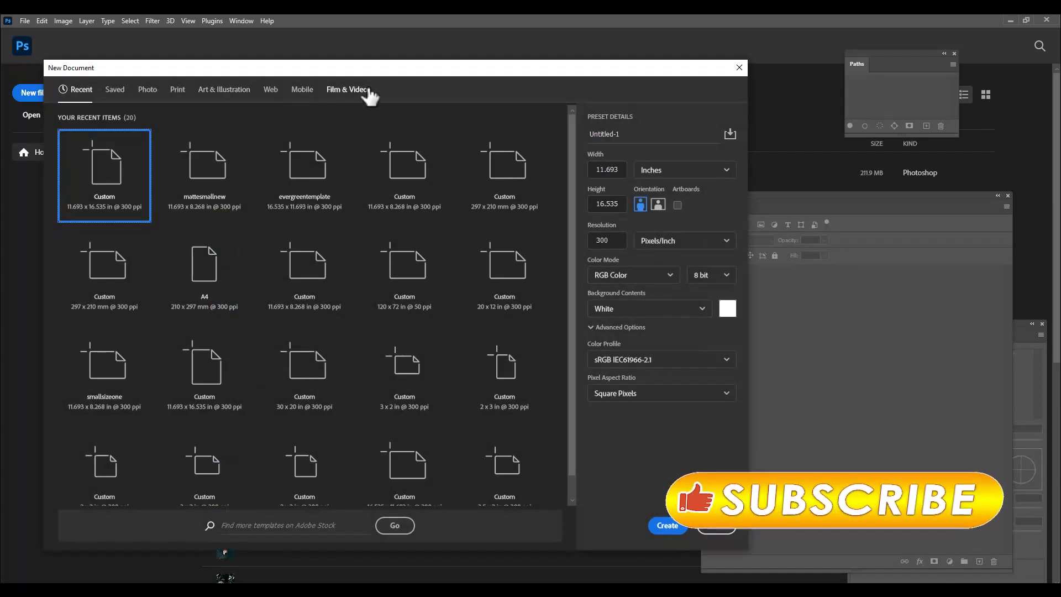
Choose the A3 print preset and switch the document units to inches
left_click_drag(346, 63, 415, 57)
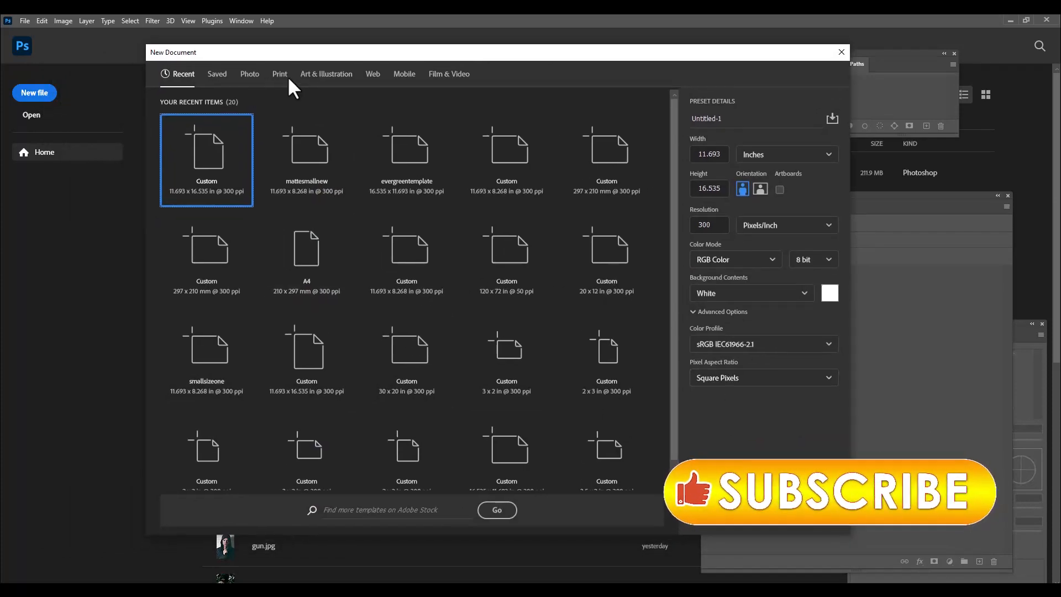
left_click(280, 75)
left_click(293, 294)
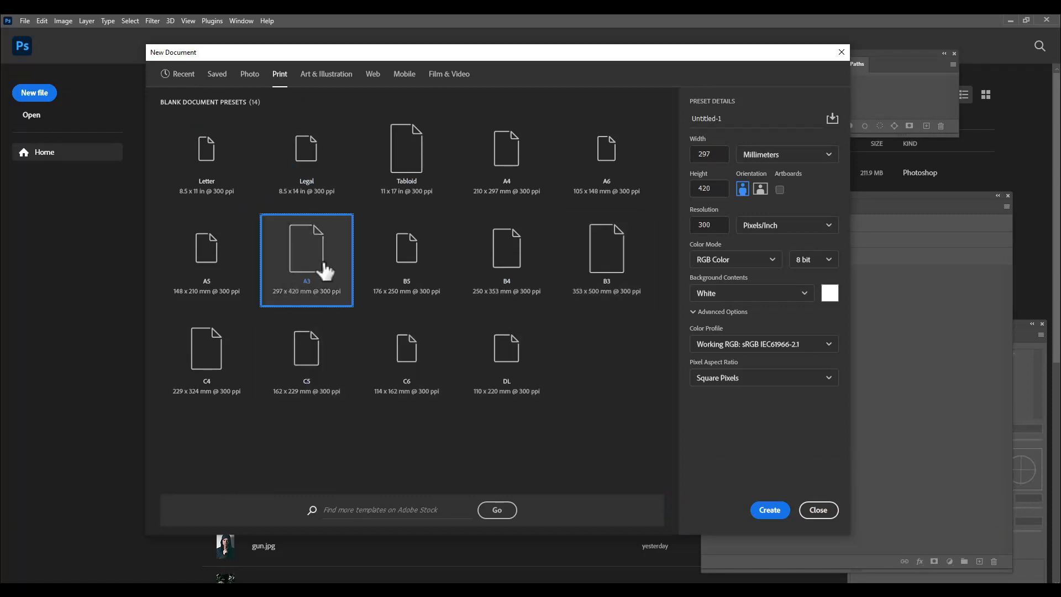
left_click_drag(697, 60, 564, 47)
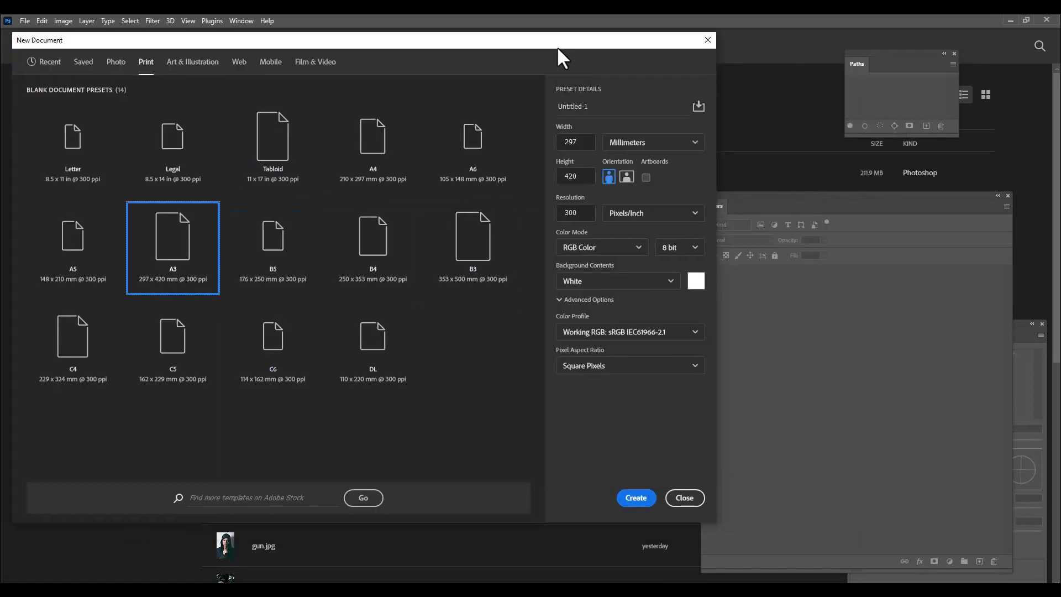
left_click(635, 143)
left_click(636, 188)
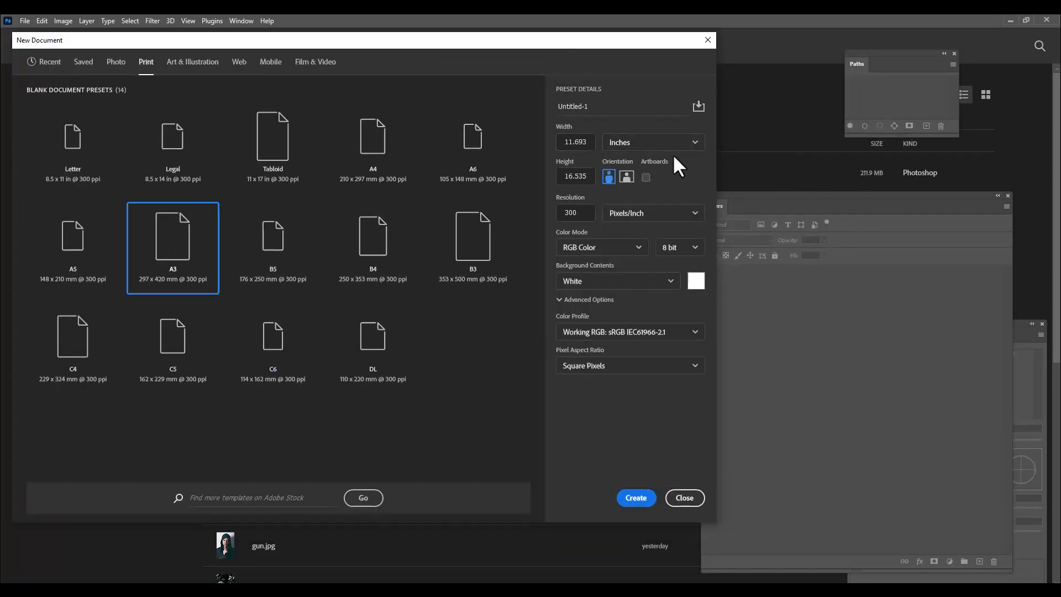
Name the document movieposter and create it
left_click_drag(553, 42, 644, 59)
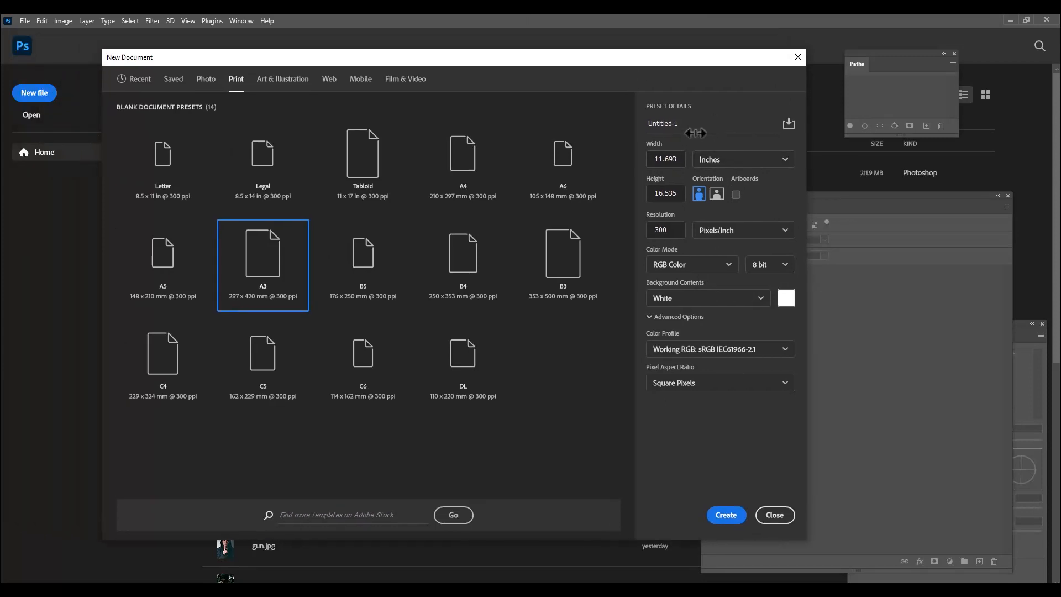
key("BackSpace")
type("movieposter")
left_click_drag(663, 63, 682, 68)
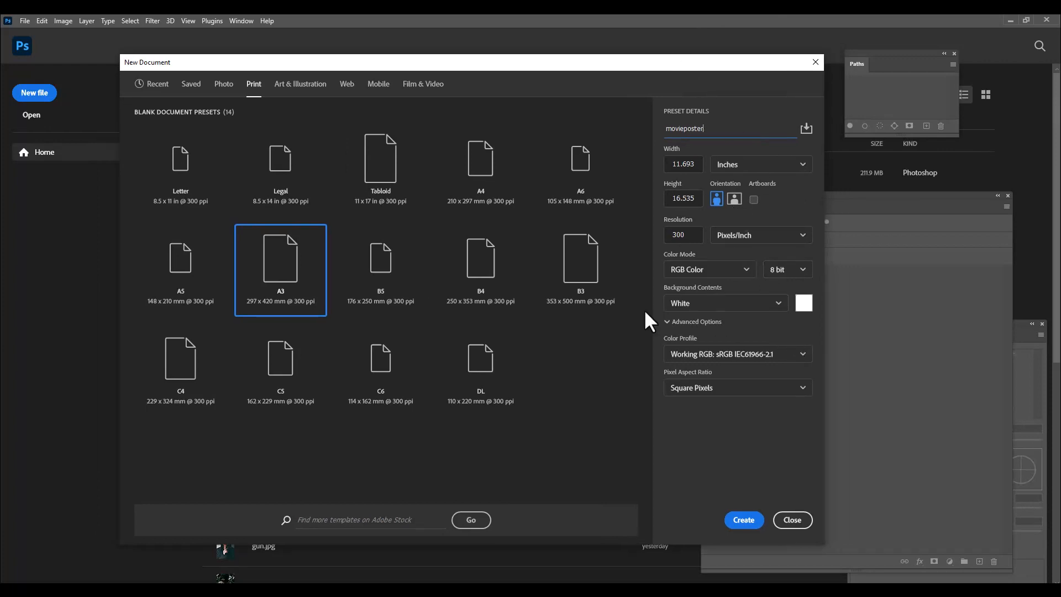
left_click_drag(596, 63, 549, 65)
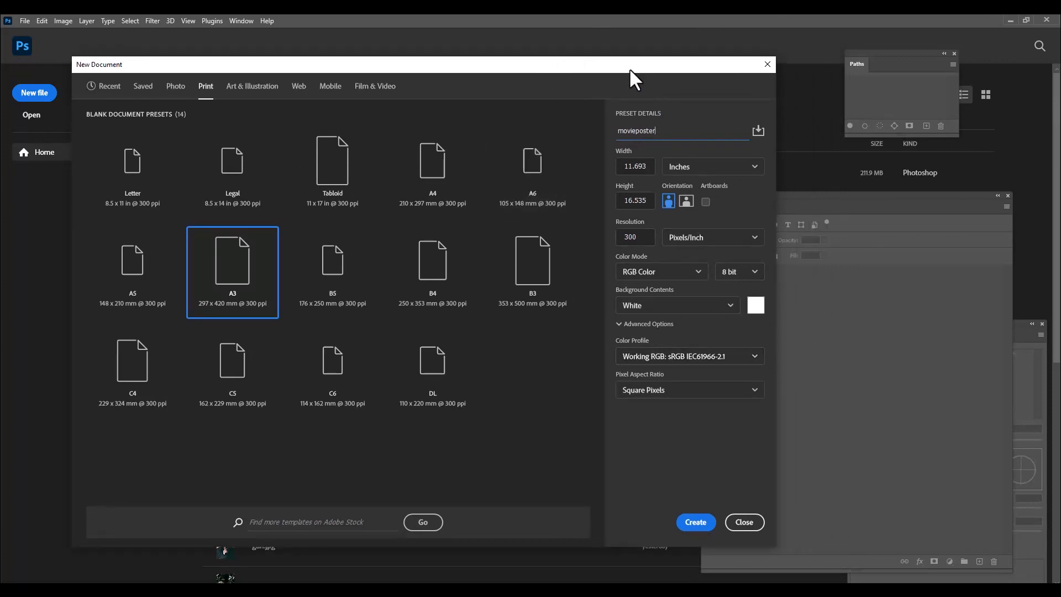
mouse_move(630, 71)
left_mouse_down()
mouse_move(665, 78)
mouse_move(639, 66)
left_mouse_up()
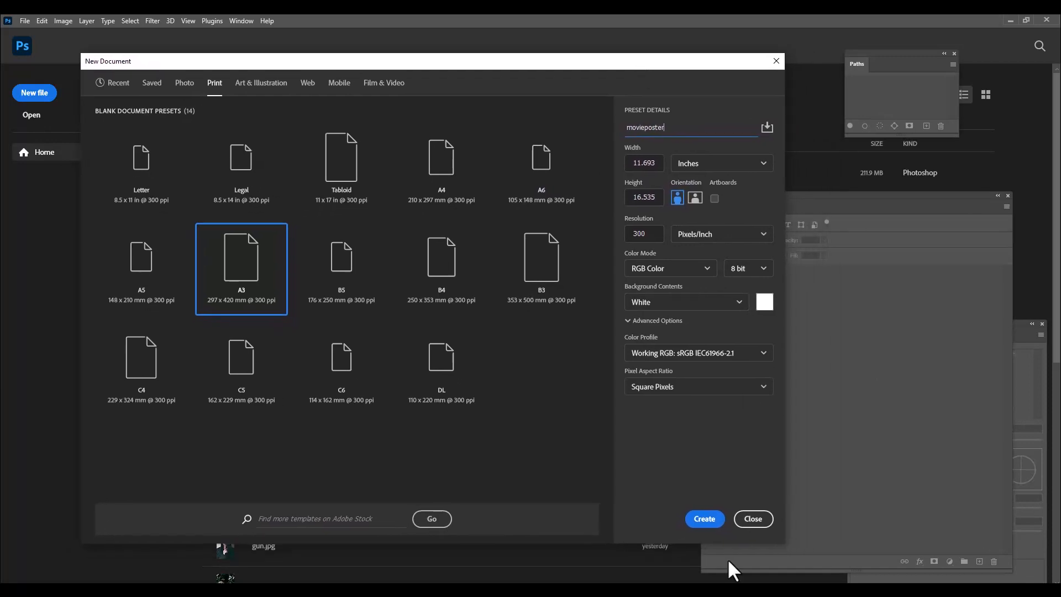
left_click(703, 520)
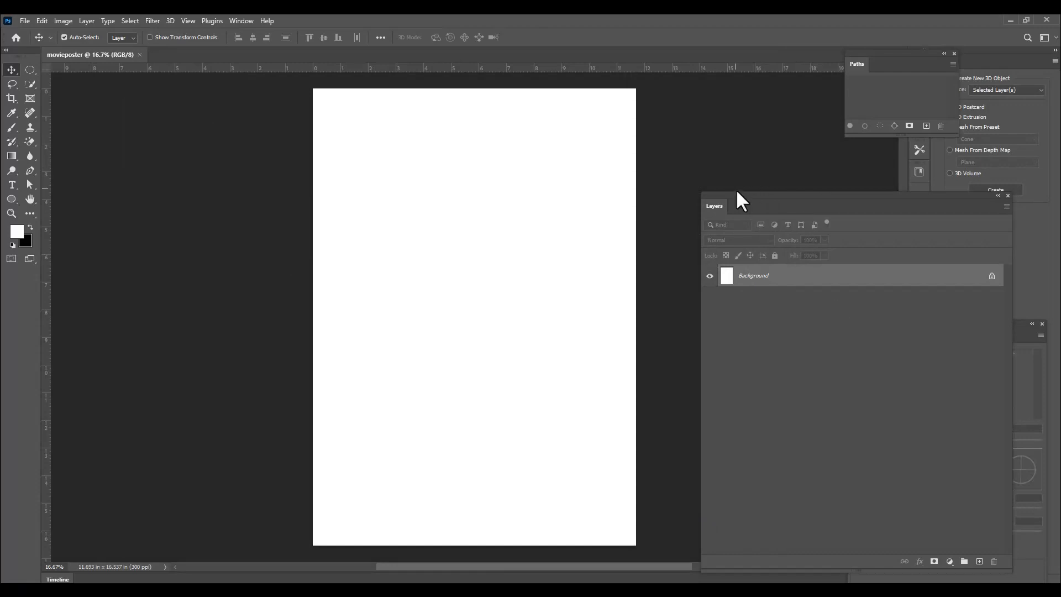
Unlock the Background layer so it becomes the editable Layer 0
left_click_drag(737, 191, 733, 151)
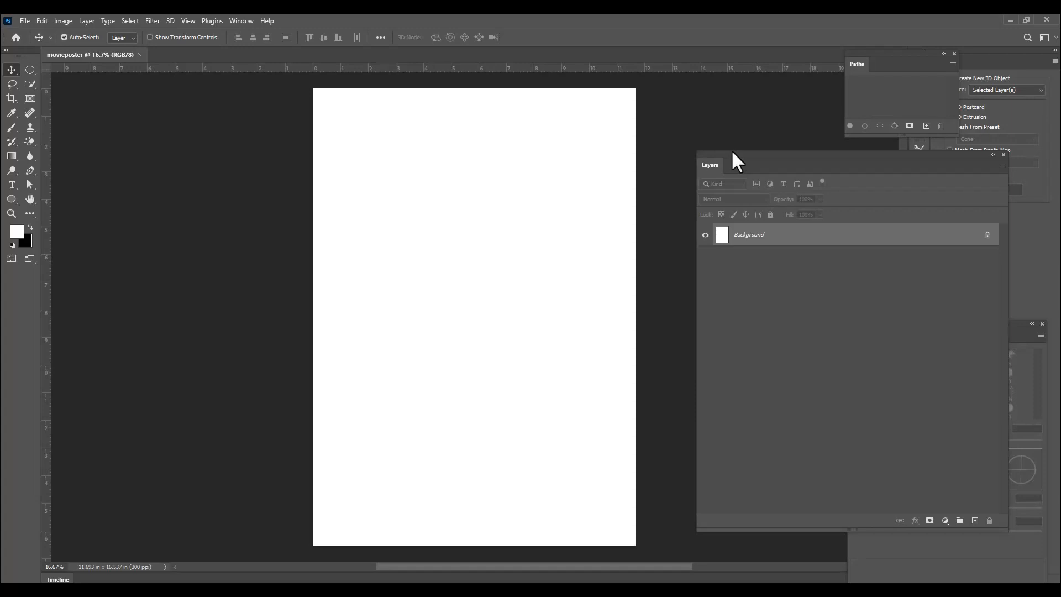
left_click(988, 236)
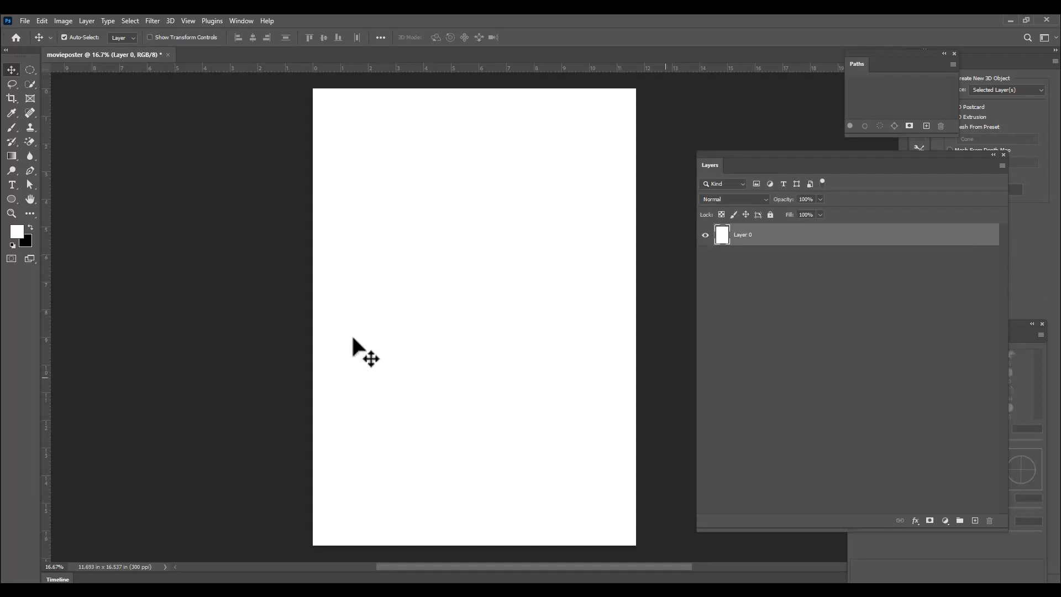
left_click(11, 156)
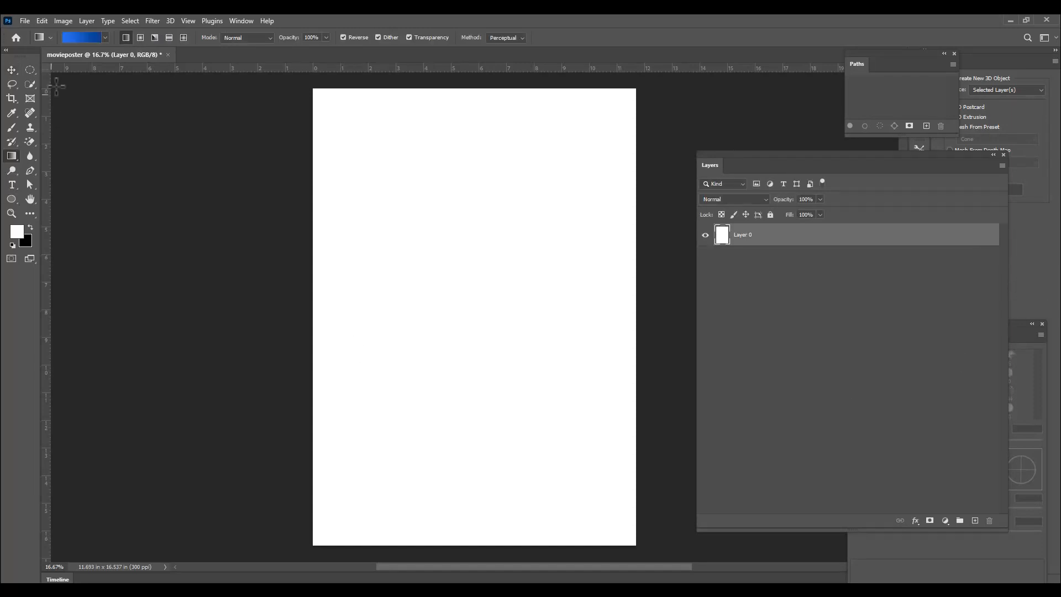
Change the gradient's left stop to light blue #4785ea, keeping deep blue on the right
left_click(69, 37)
left_click_drag(469, 128, 459, 88)
left_click(401, 288)
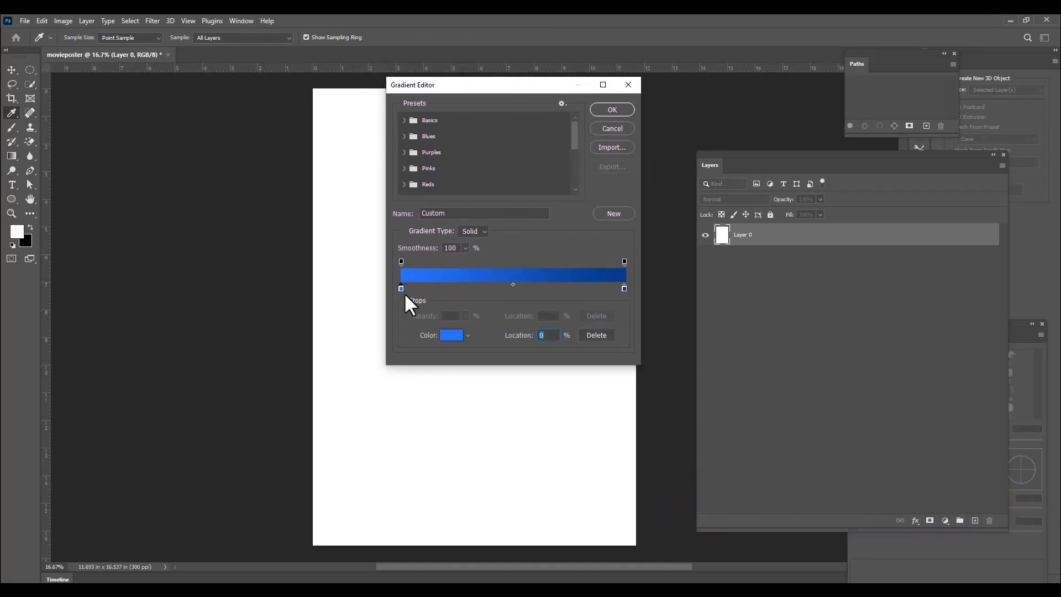
left_click(401, 288)
left_click(452, 335)
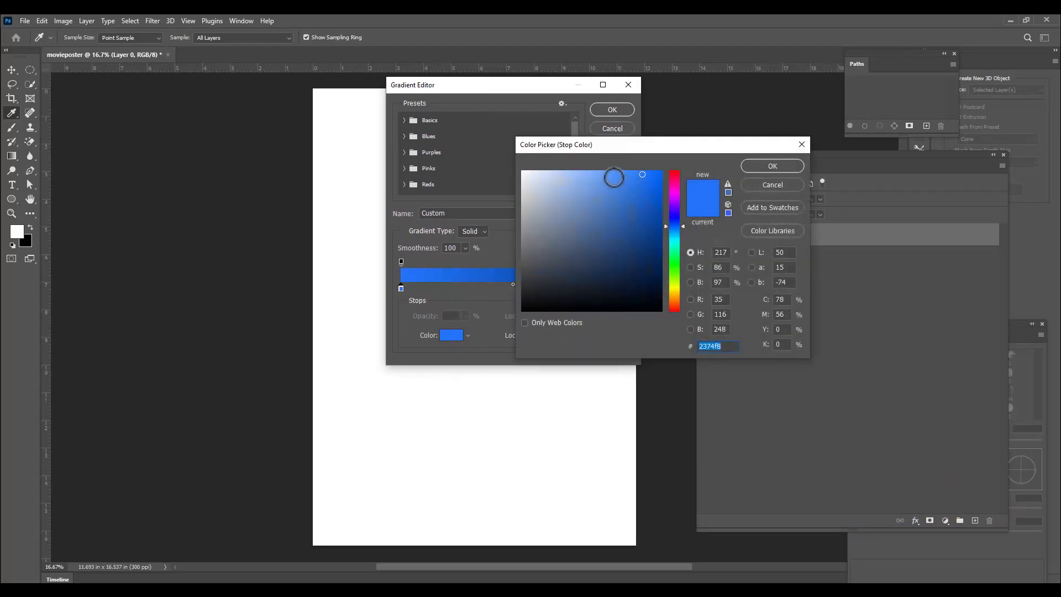
left_click(614, 175)
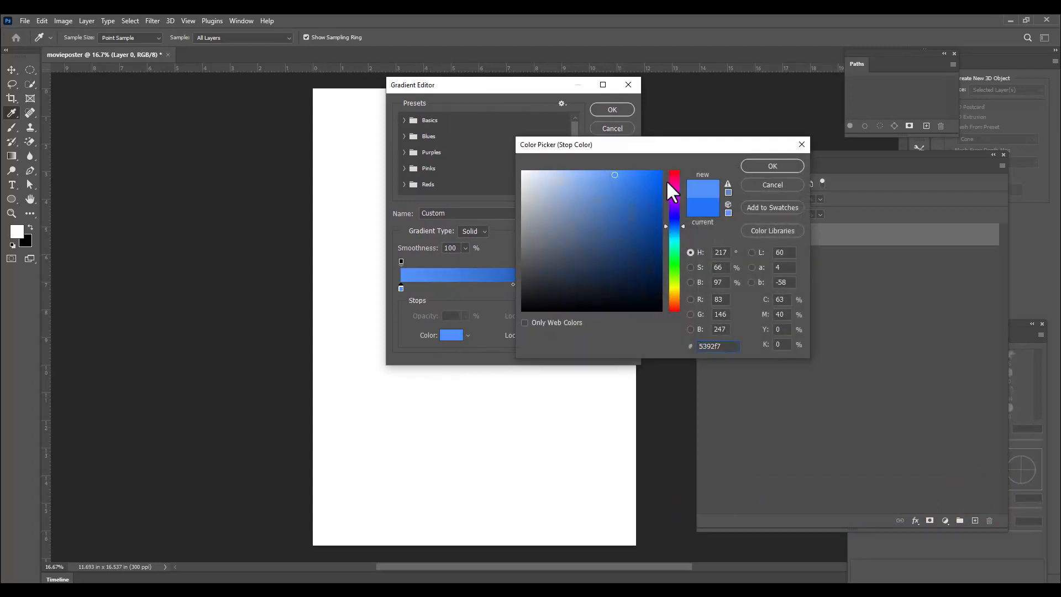
left_click(620, 182)
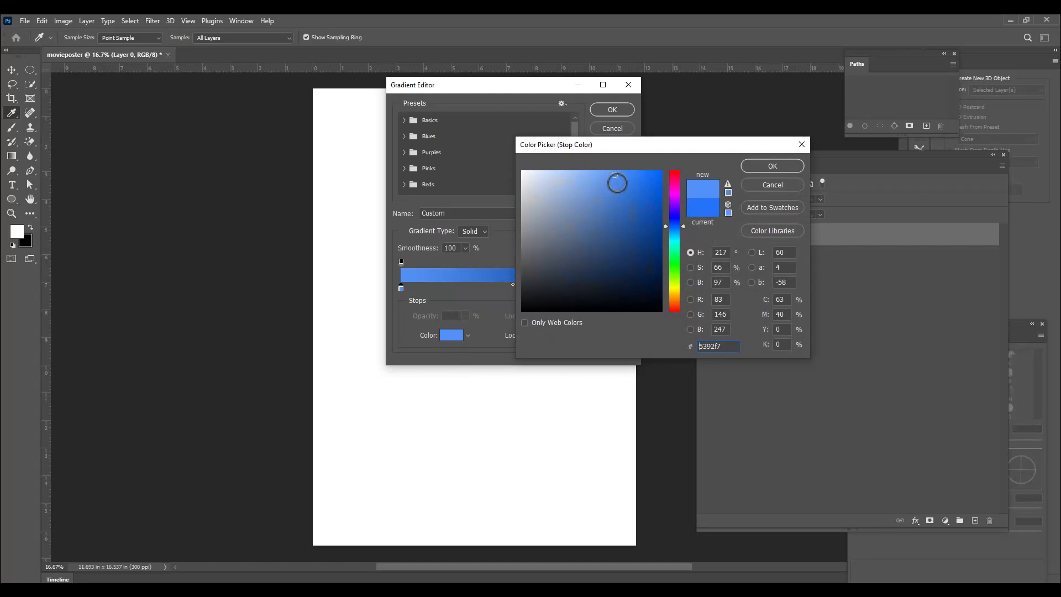
left_click(773, 166)
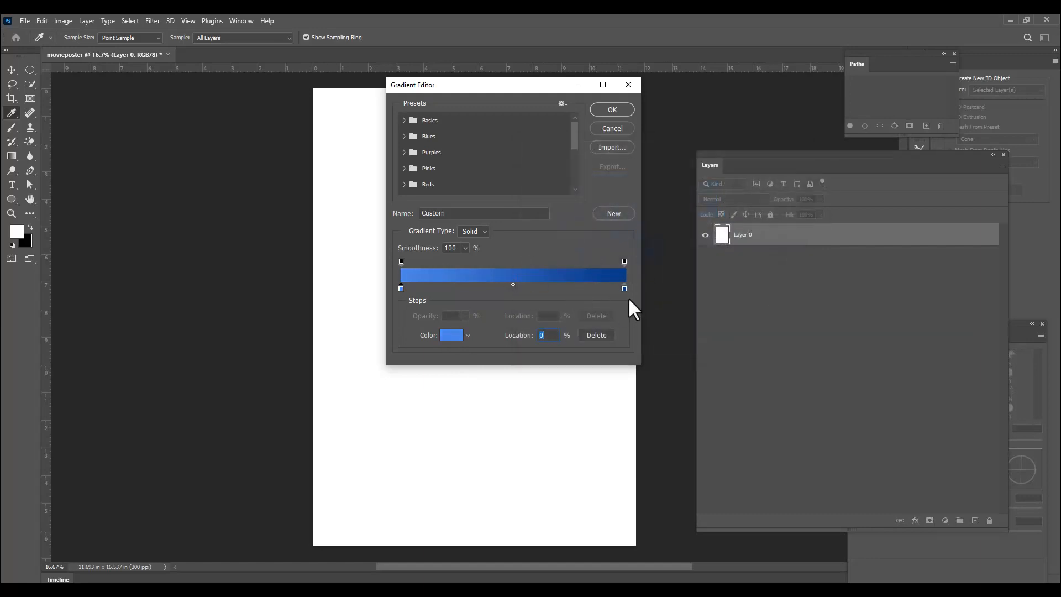
left_click_drag(480, 84, 435, 92)
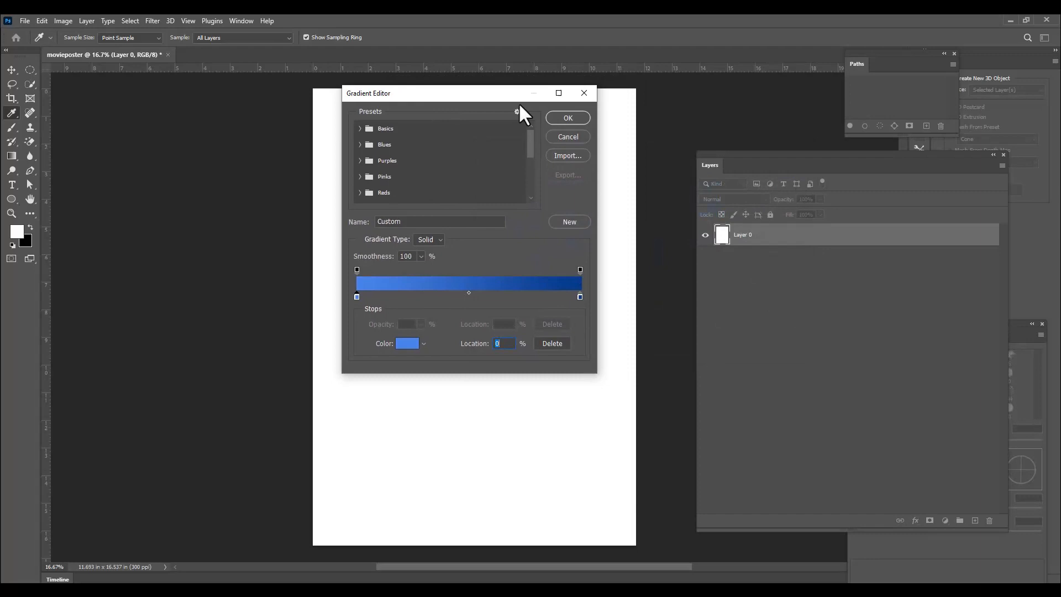
left_click(564, 118)
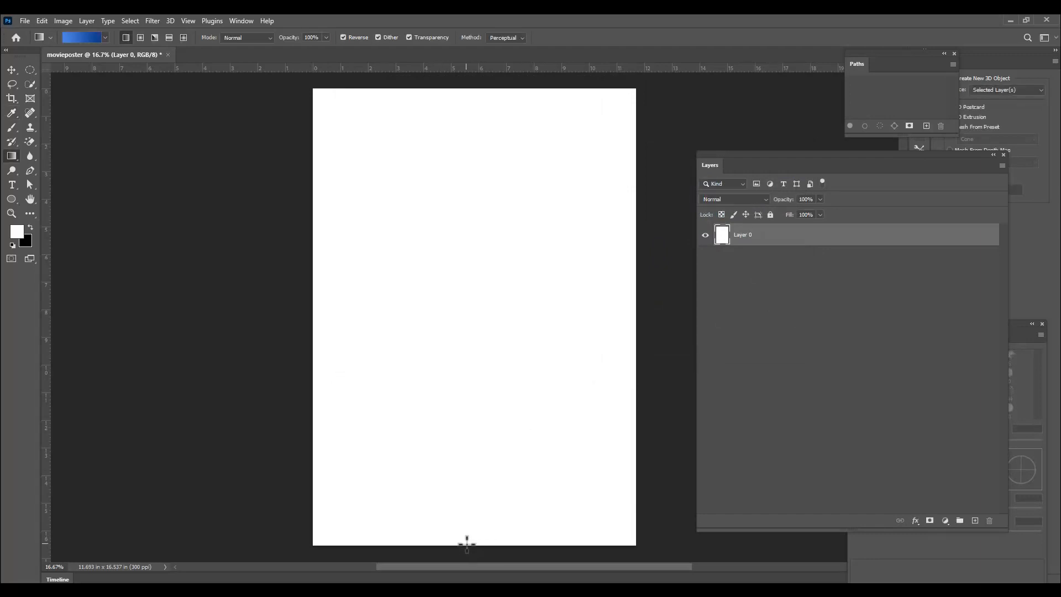
Drag the blue gradient from the bottom of the canvas to the top
left_click_drag(463, 545, 458, 83)
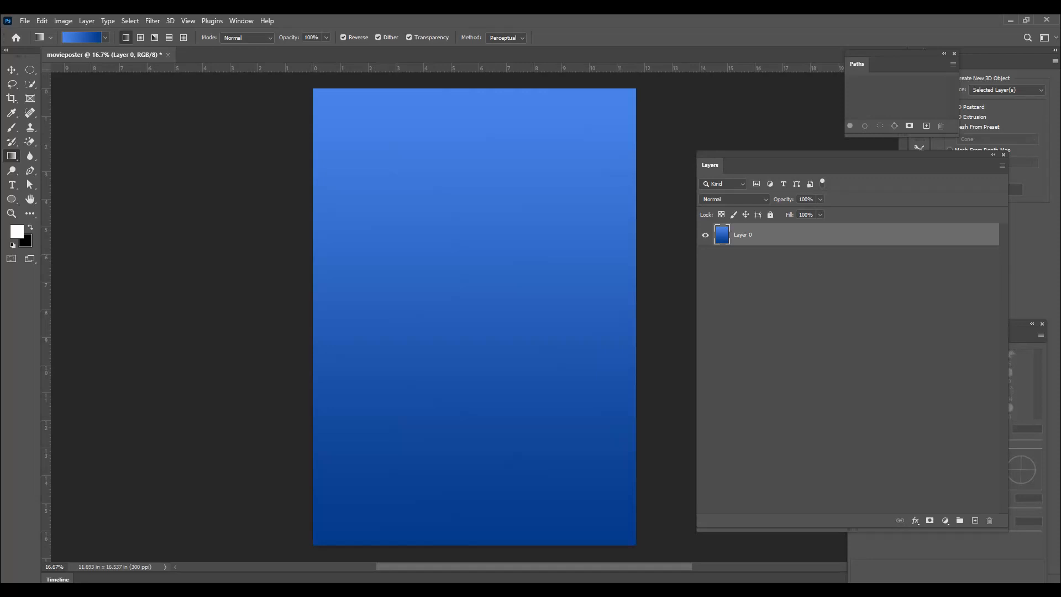
left_click(157, 21)
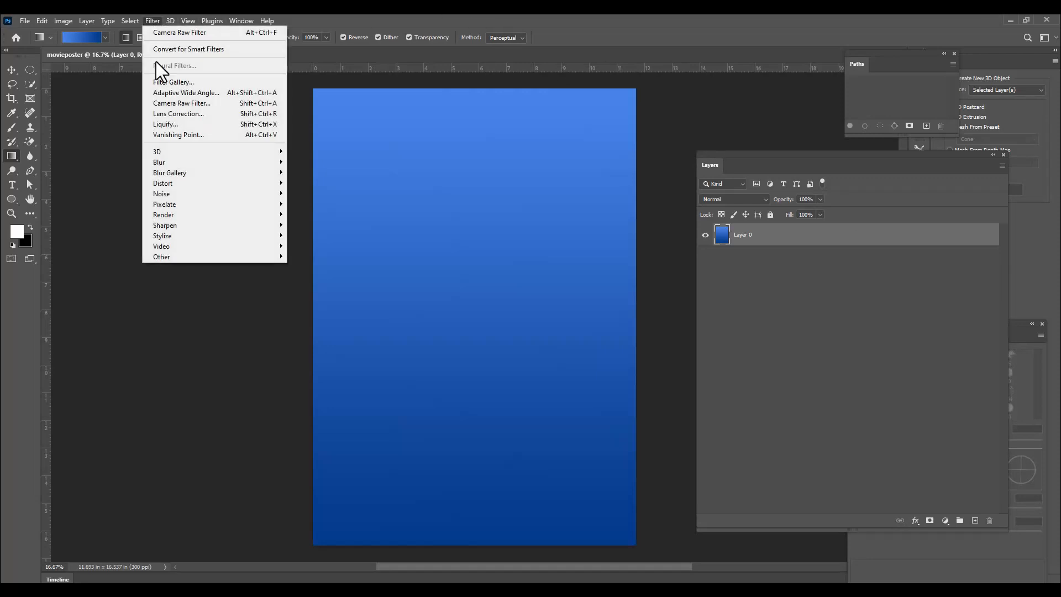
Apply a Camera Raw Filter vignette of -51 to darken the poster's edges
left_click(212, 108)
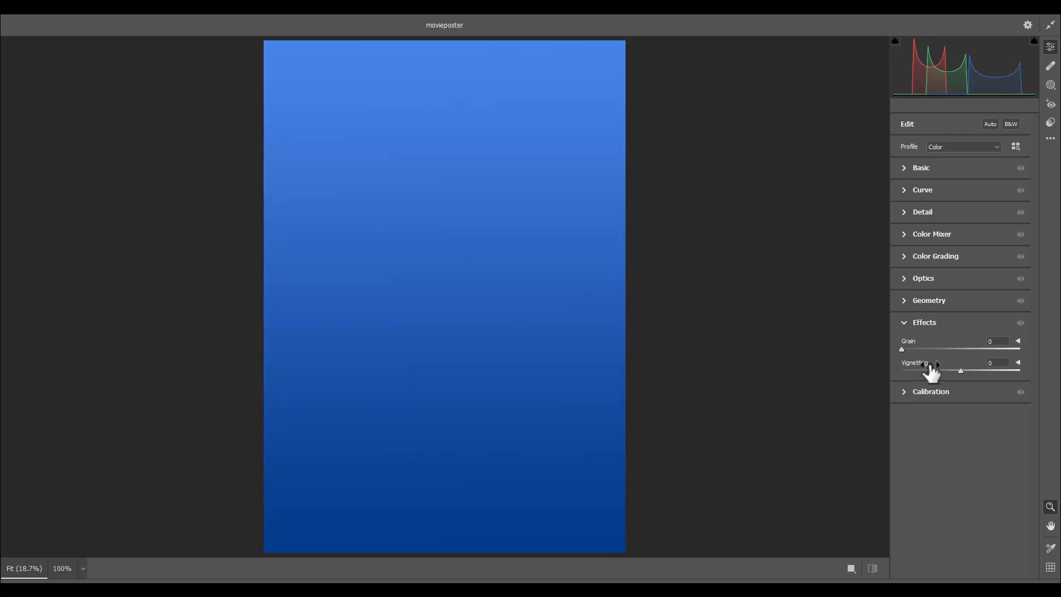
left_click_drag(963, 370, 920, 370)
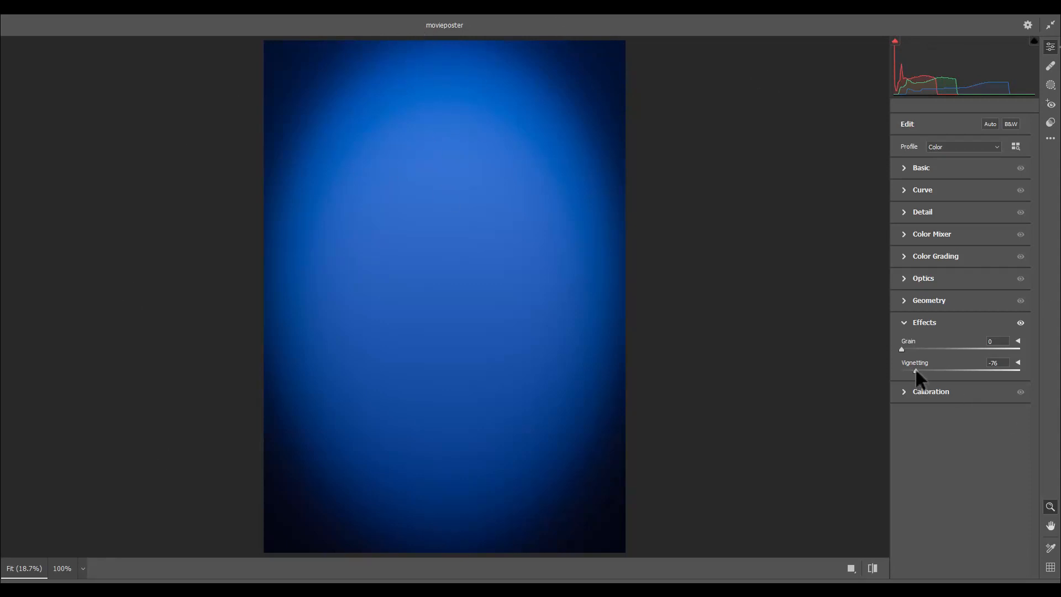
left_click_drag(916, 370, 930, 370)
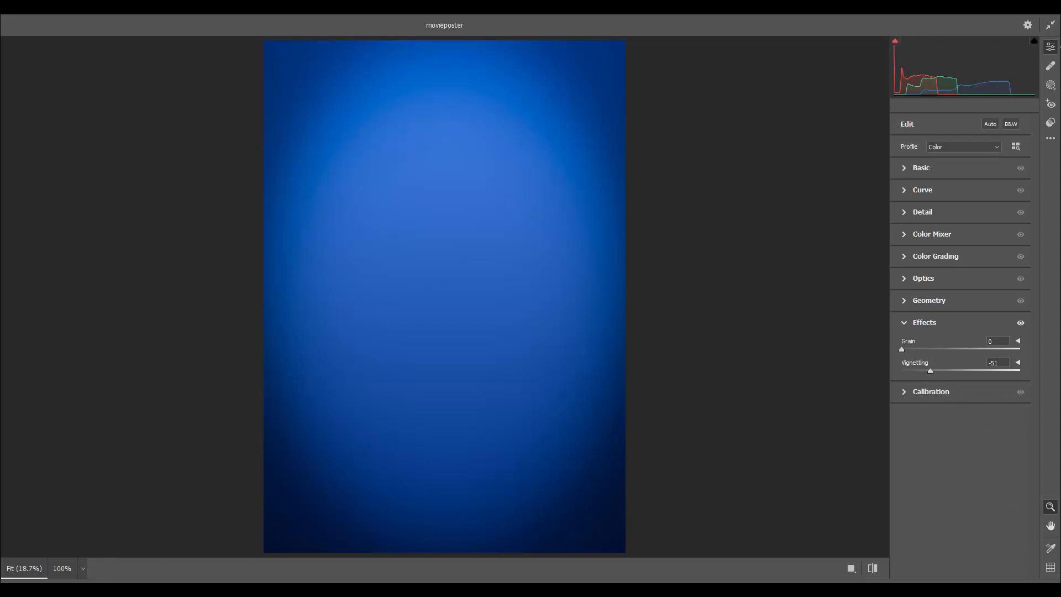
key("Return")
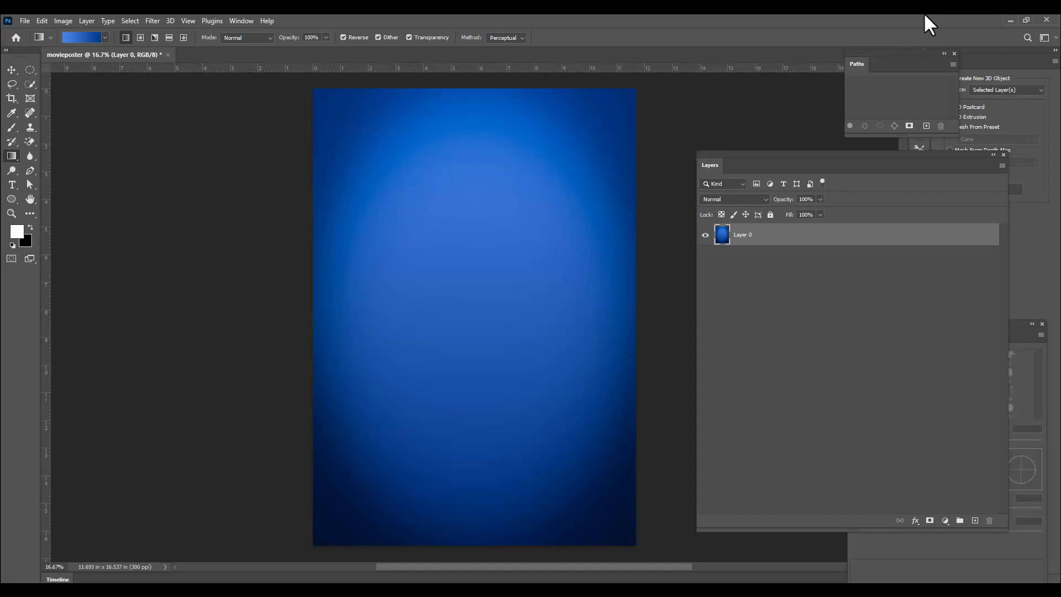
Open city.jpg from the gunman folder
key("ctrl+o")
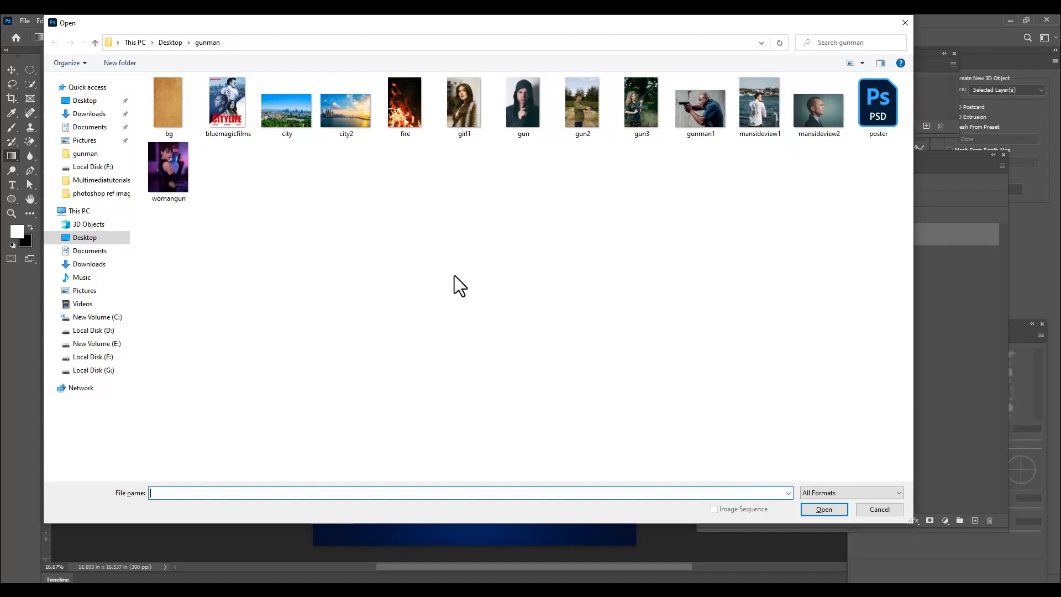
left_click(291, 115)
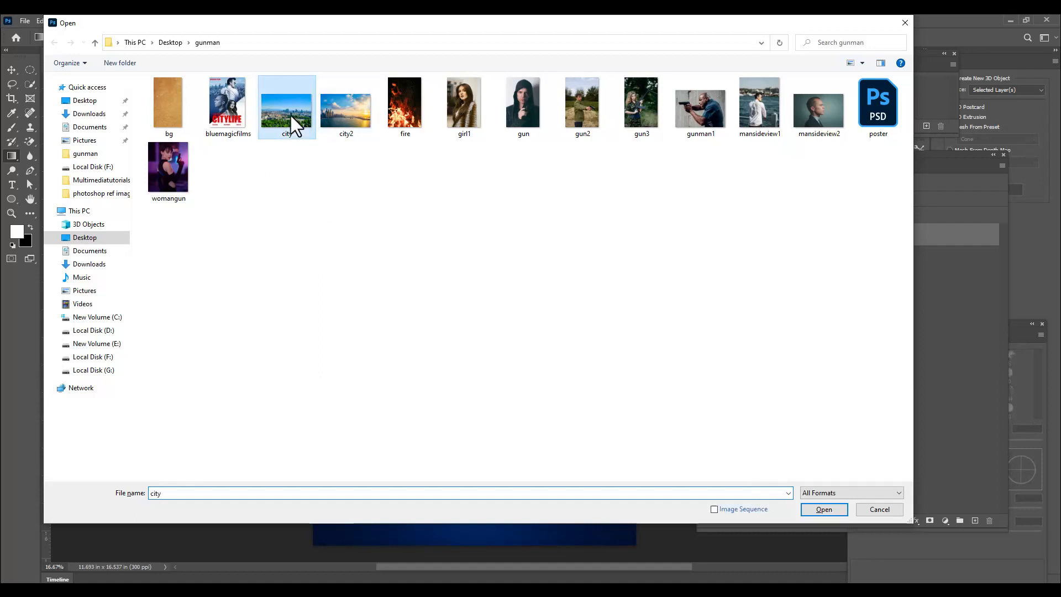
left_click(827, 509)
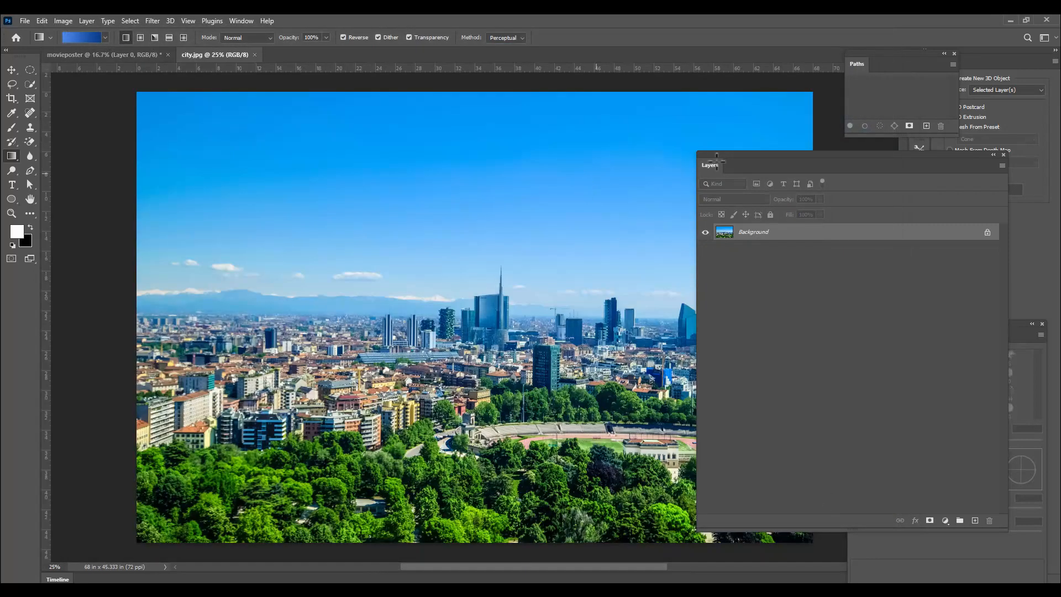
Drag the city photo into the movieposter document as Layer 1
left_click(9, 69)
left_click_drag(728, 157, 848, 180)
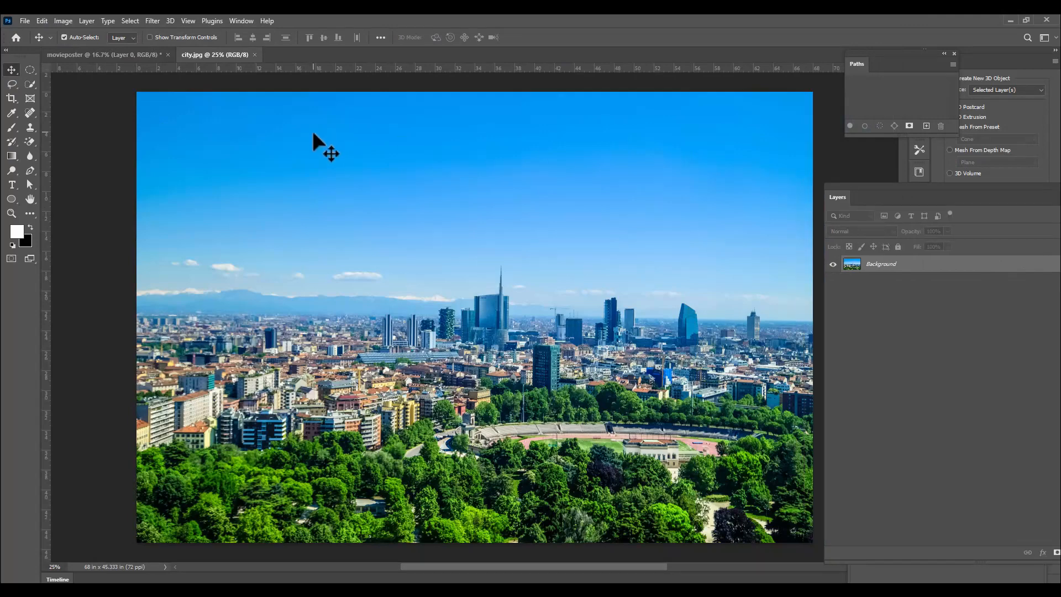
left_click_drag(348, 165, 507, 303)
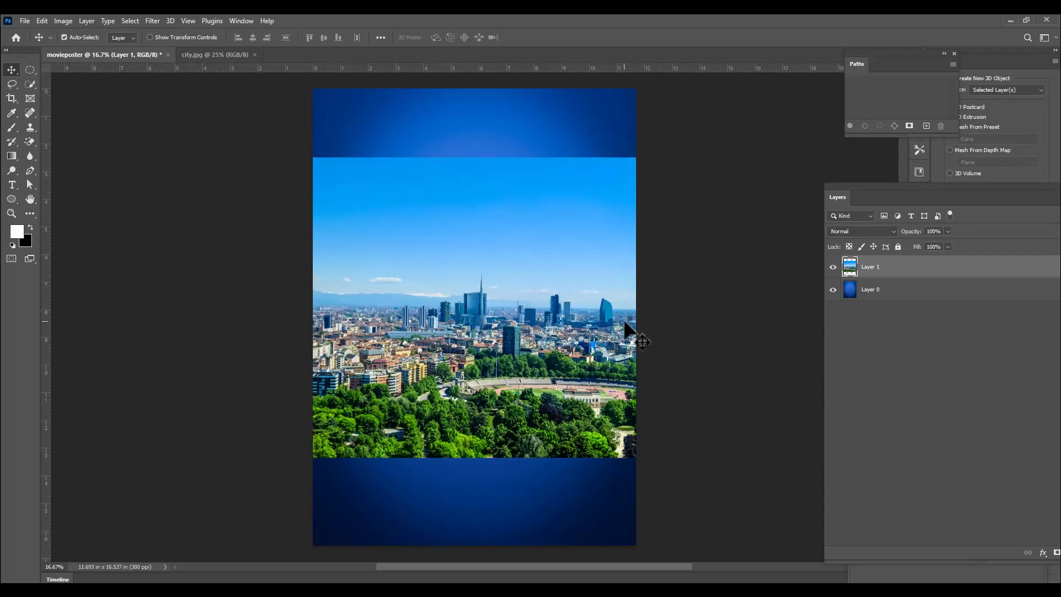
Scale the city photo to about 113% and shift it up over the poster's upper area
key("ctrl+t")
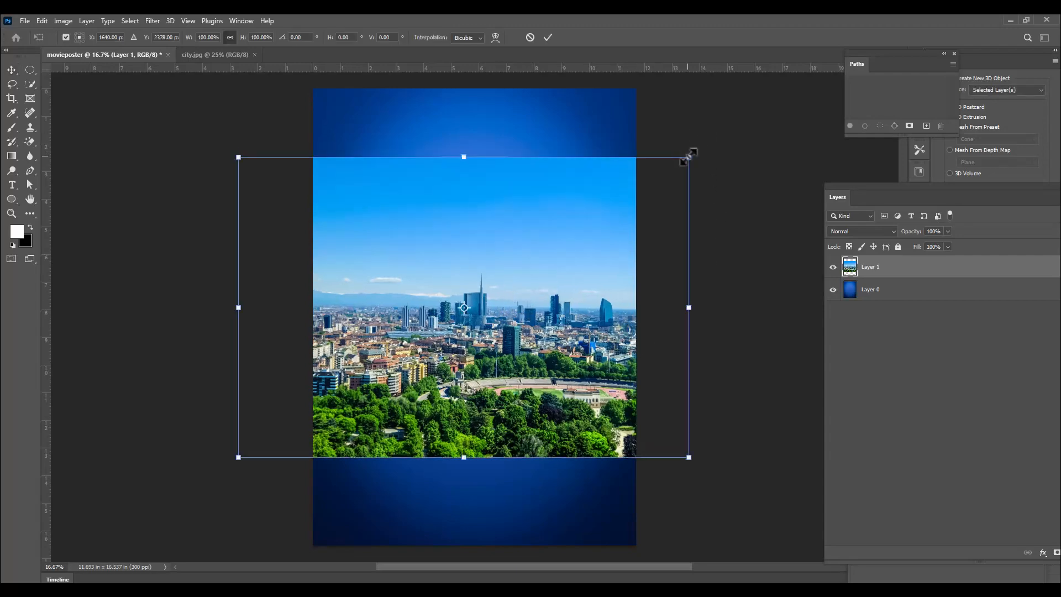
left_click_drag(690, 154, 760, 109)
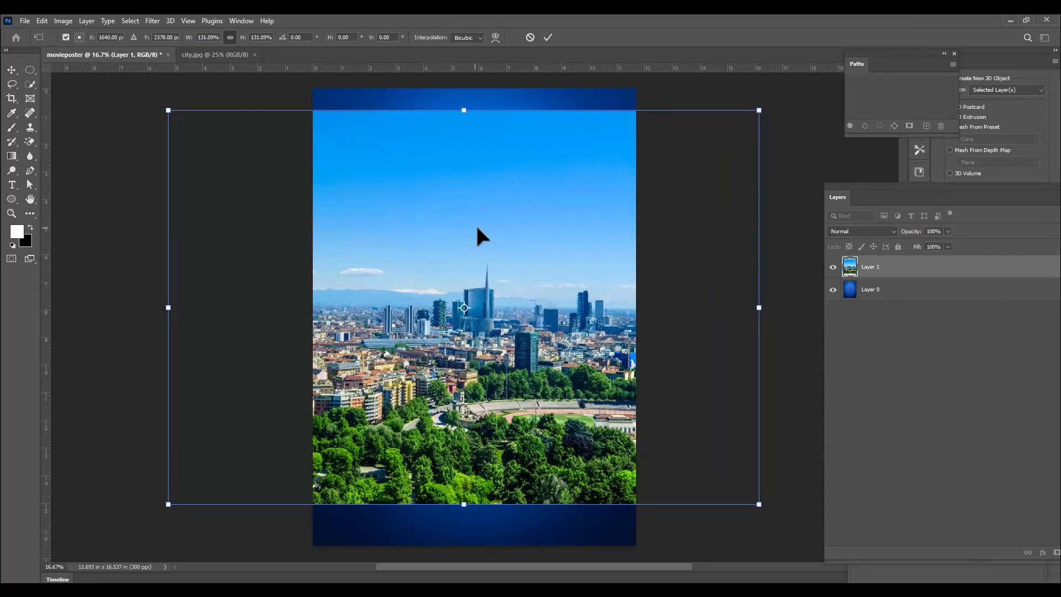
key("ctrl+z")
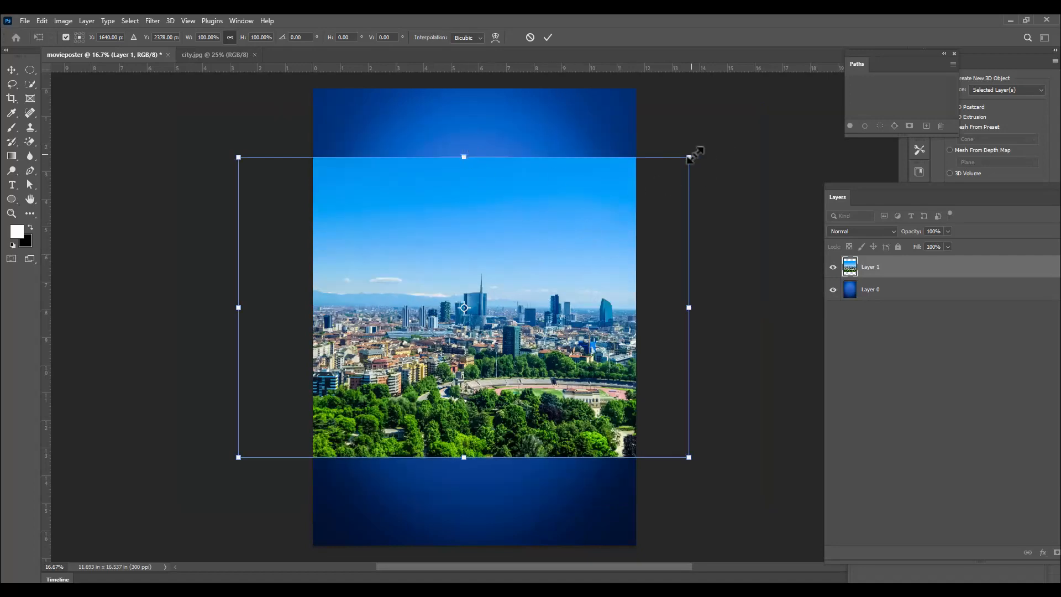
left_click_drag(695, 154, 725, 133)
left_click_drag(464, 138, 464, 92)
left_click_drag(500, 212, 496, 144)
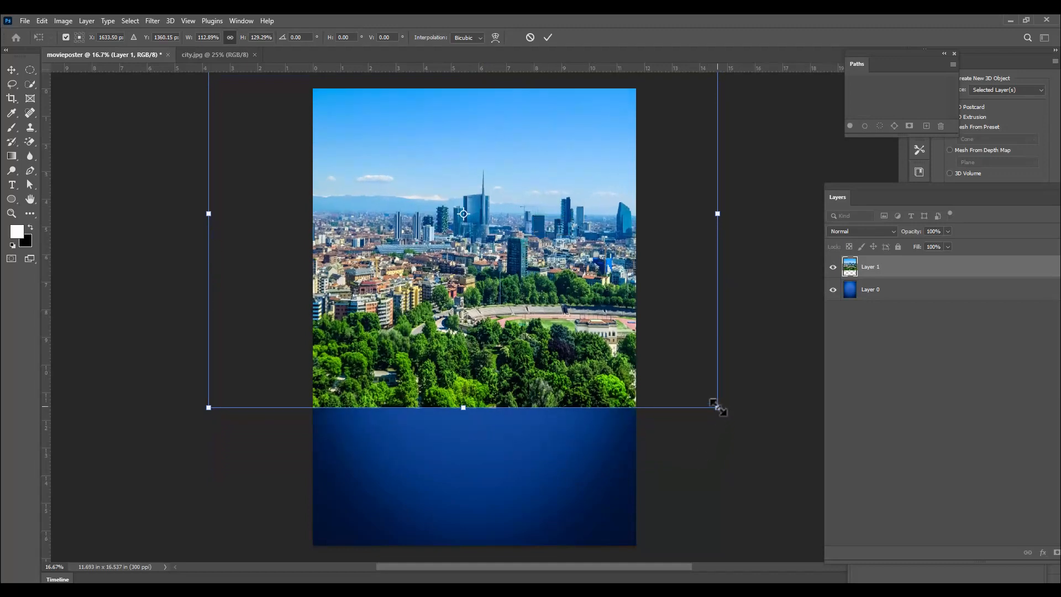
left_click_drag(718, 408, 723, 409)
left_click_drag(622, 371, 622, 359)
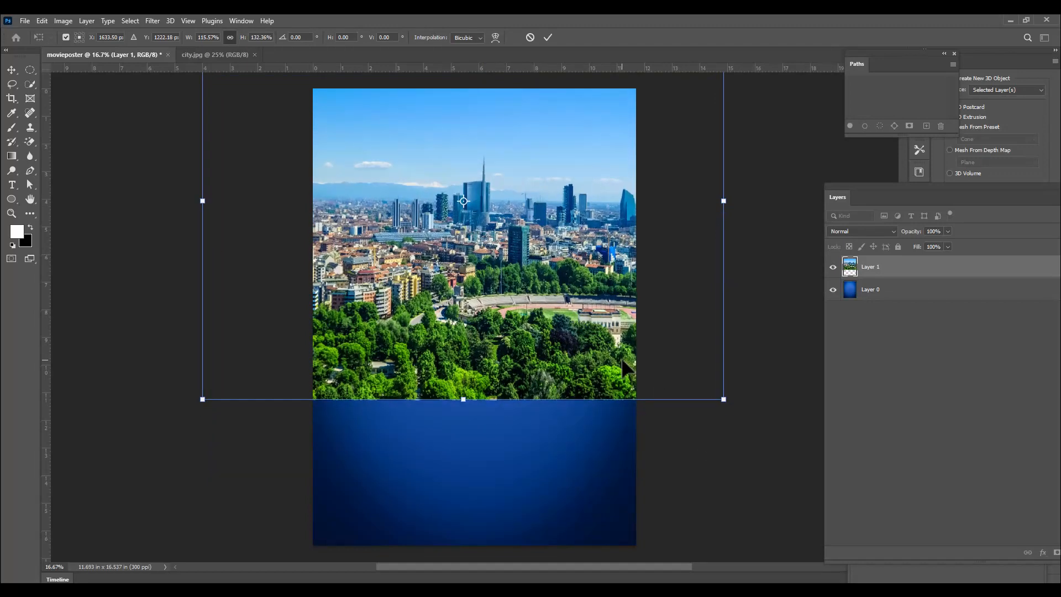
key("Return")
left_click_drag(837, 197, 745, 111)
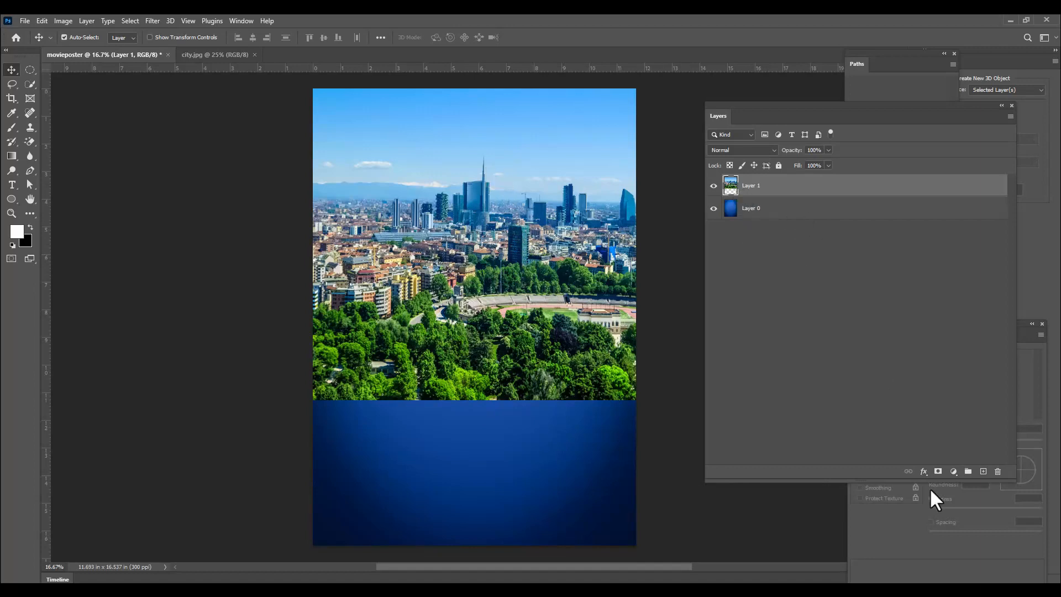
Add a layer mask to Layer 1 and set the gradient's end stop to black
left_click(938, 472)
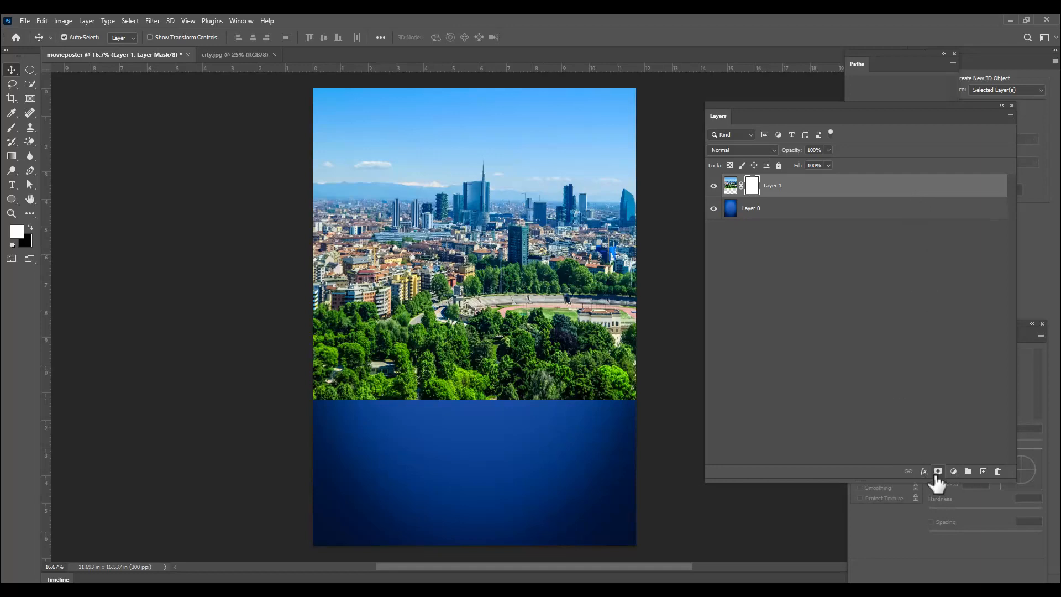
left_click_drag(765, 103, 761, 102)
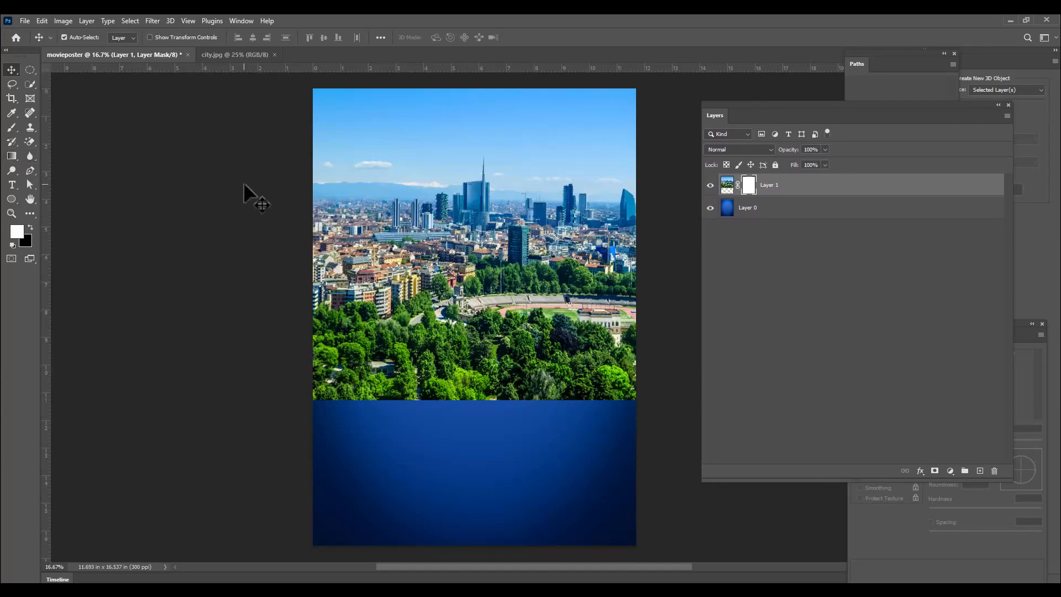
key("g")
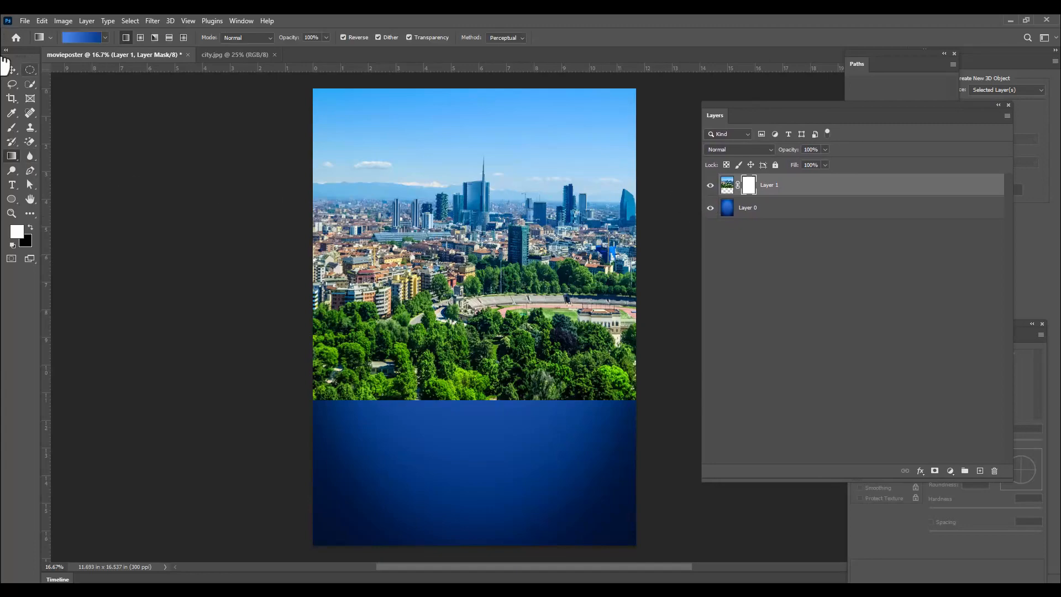
left_click(75, 38)
left_click(579, 296)
double_click(580, 297)
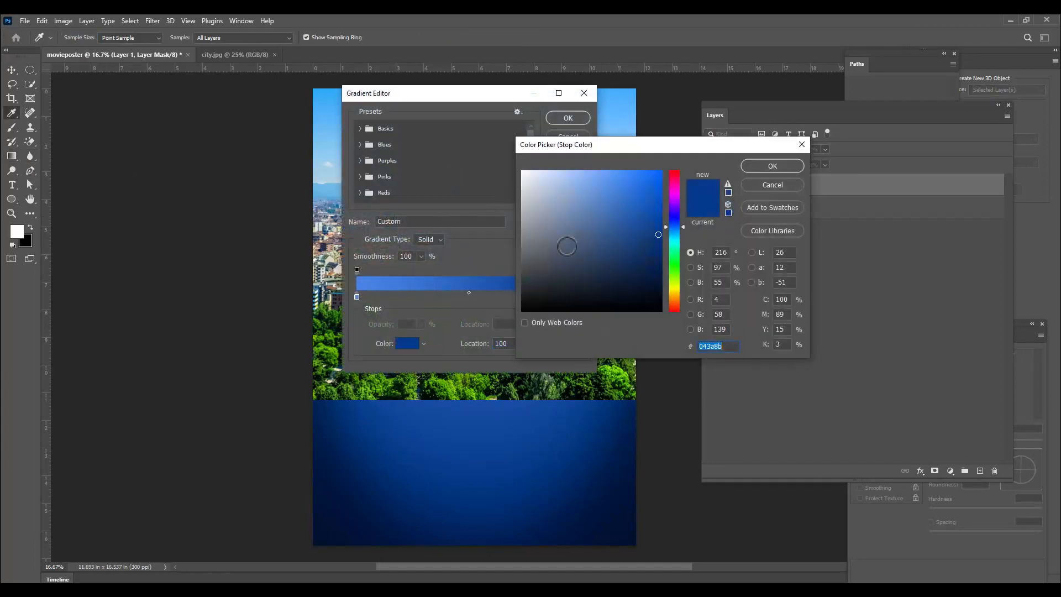
left_click(569, 239)
left_click(772, 164)
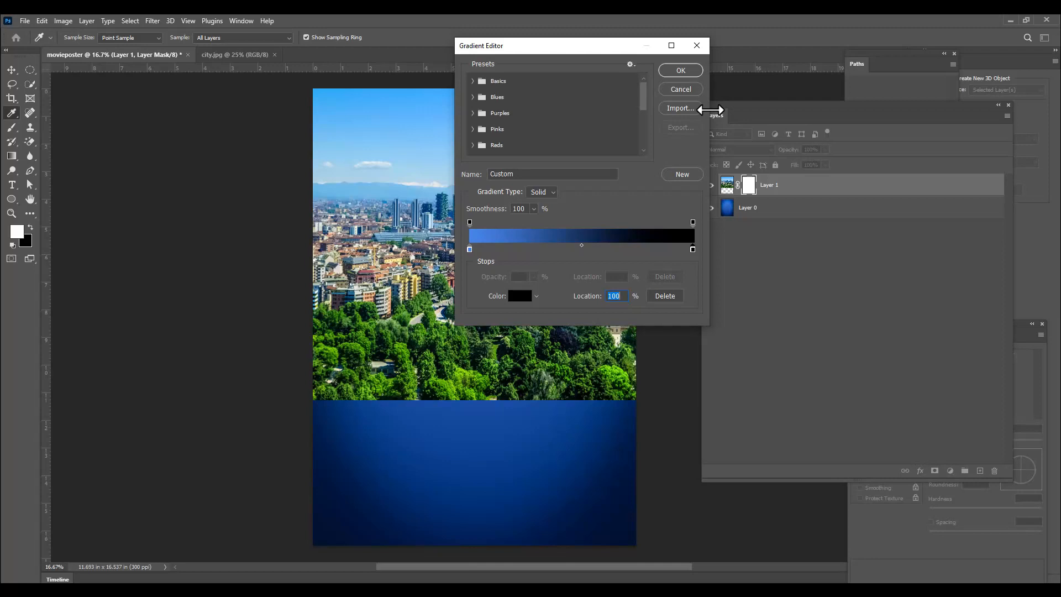
Make the start stop white and drag the gradient upward on the mask to fade the city
left_click(470, 249)
double_click(469, 248)
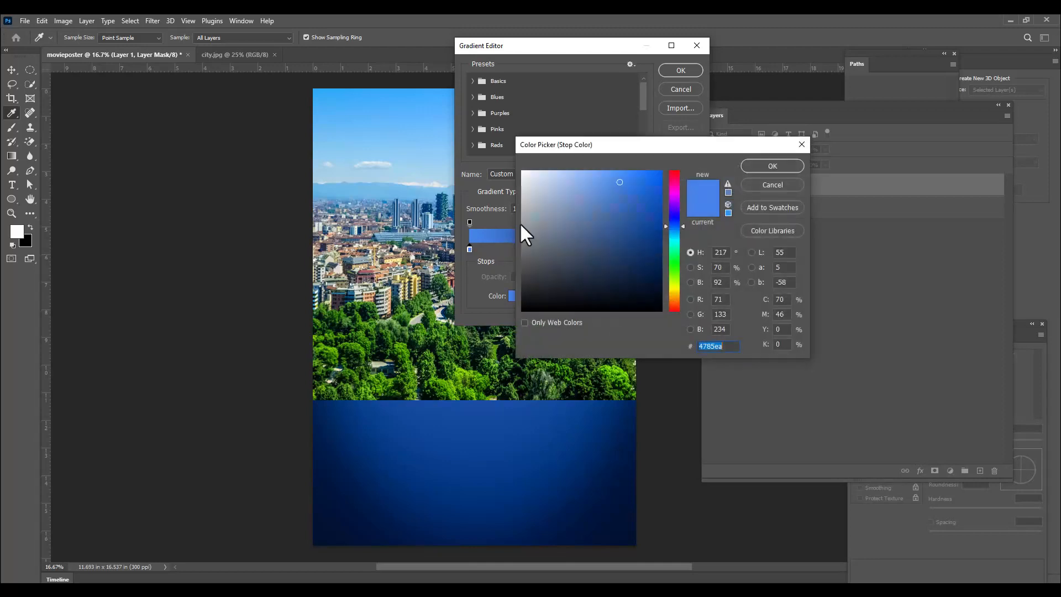
left_click_drag(524, 223, 417, 64)
left_click(756, 165)
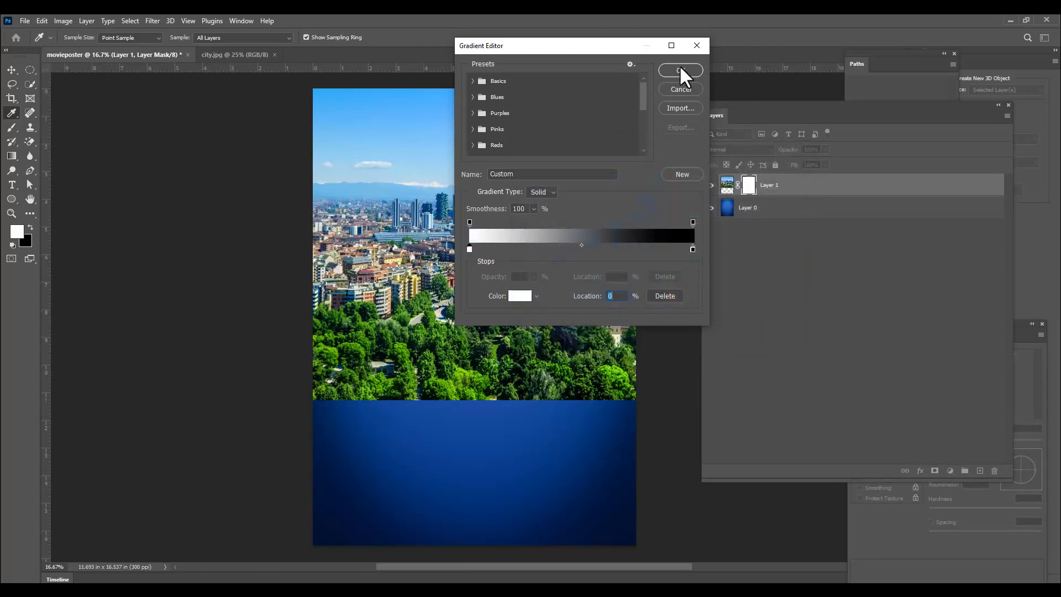
left_click(680, 70)
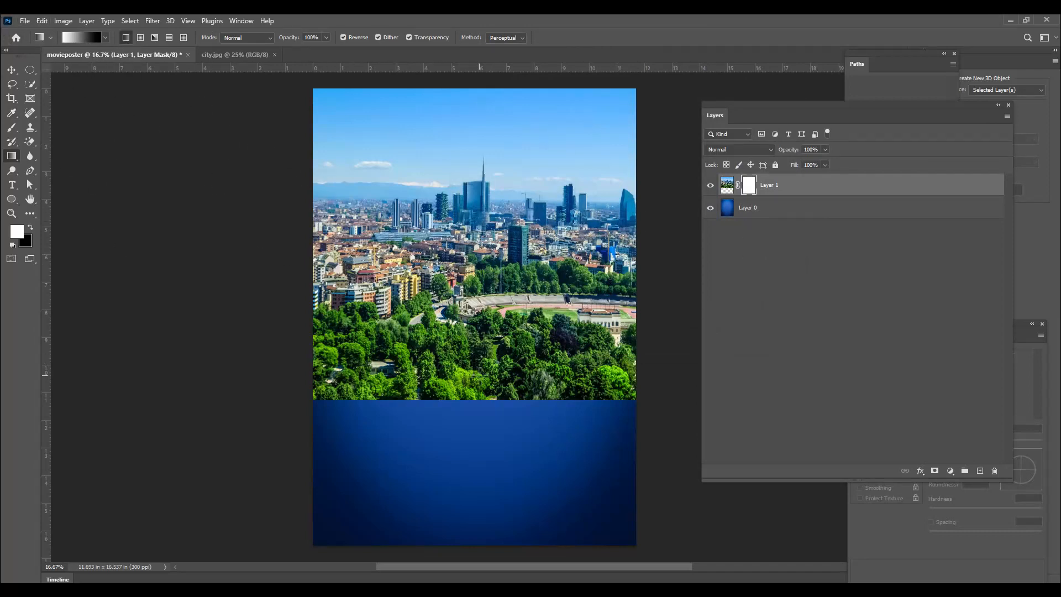
left_click_drag(480, 395, 477, 89)
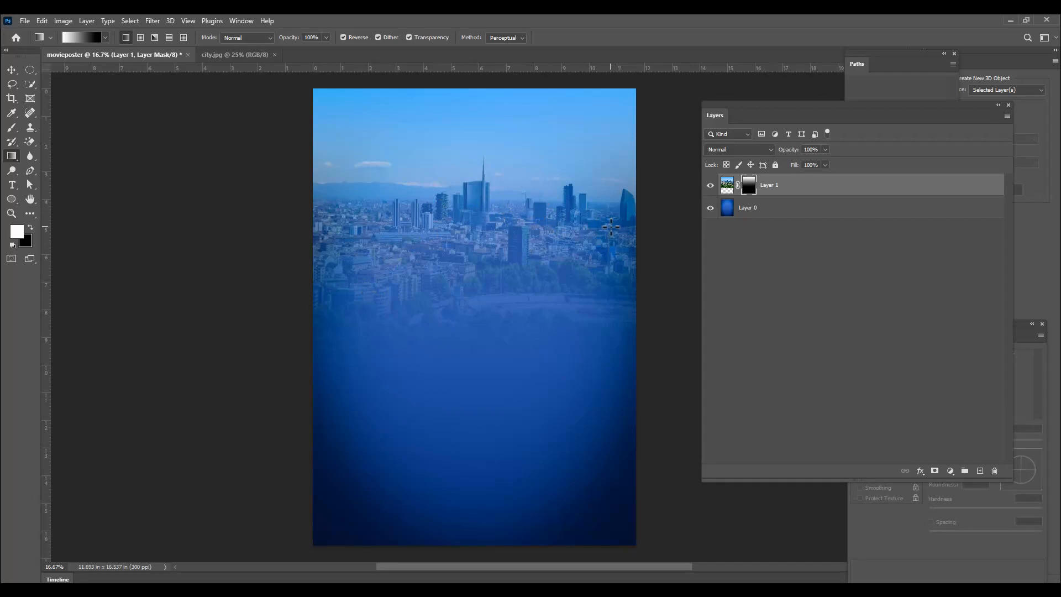
key("ctrl+o")
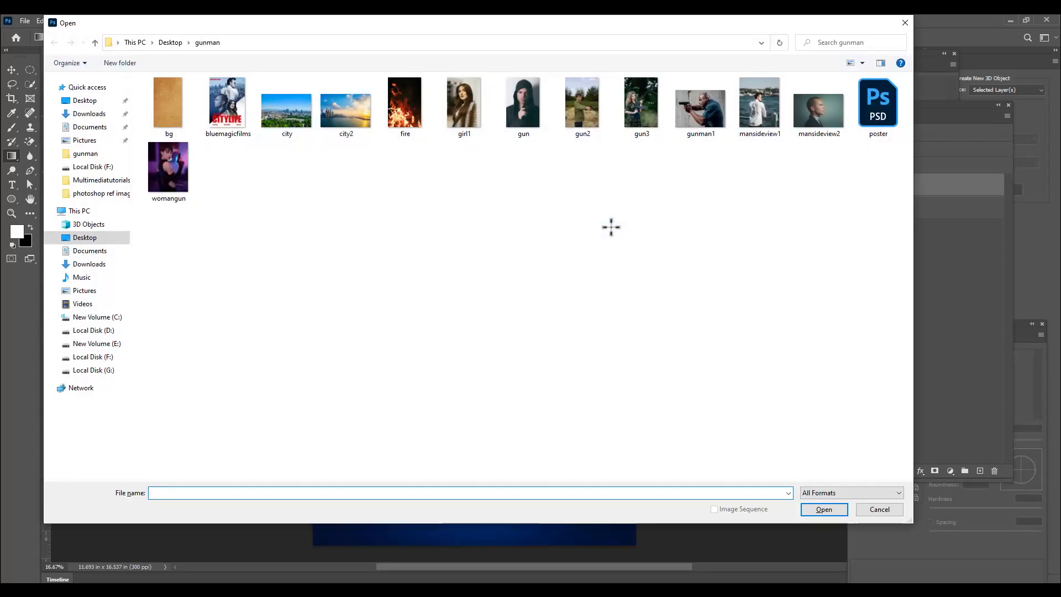
Open mansideview1.jpg and auto-select the man with Select Subject
left_click(758, 110)
left_click(825, 509)
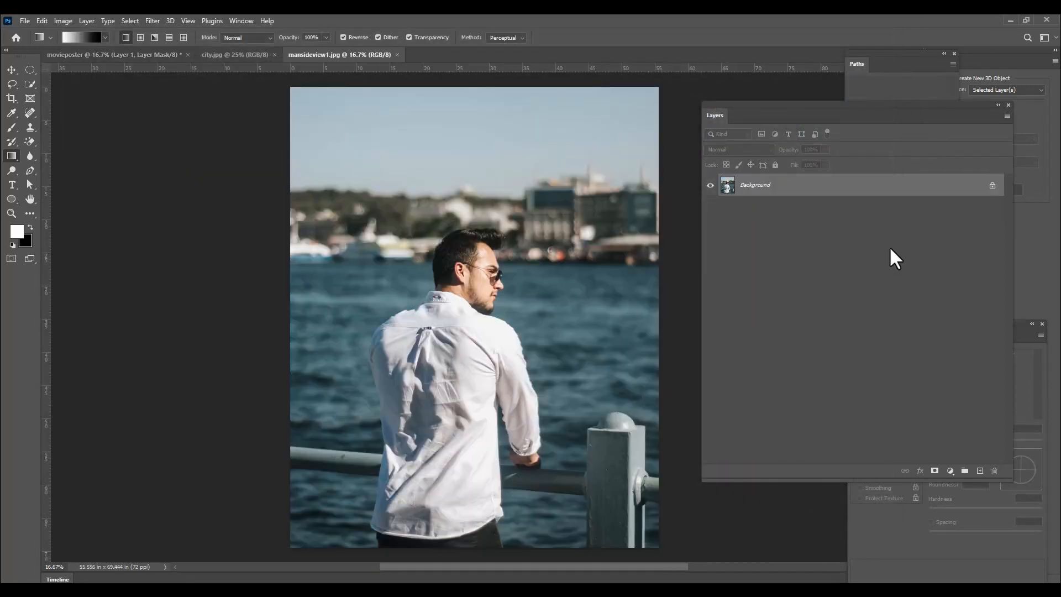
left_click_drag(749, 103, 766, 103)
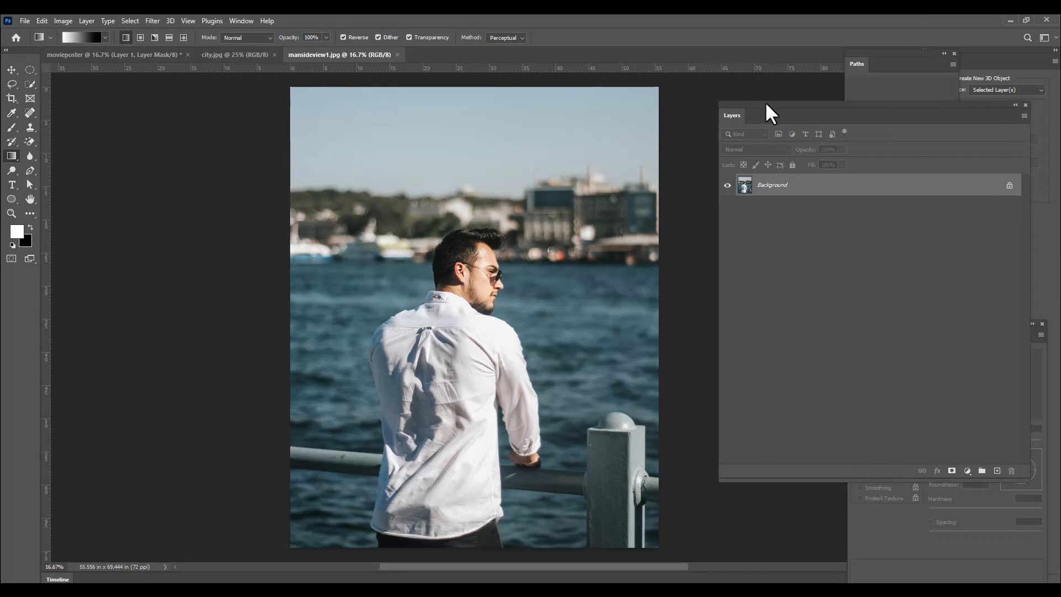
left_click_drag(26, 84, 54, 87)
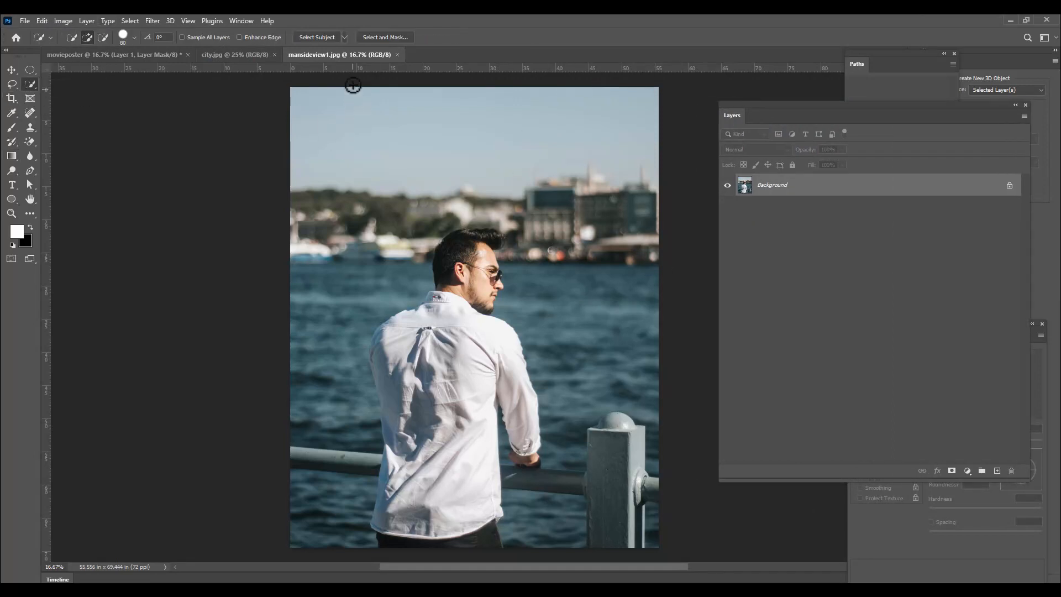
left_click(307, 36)
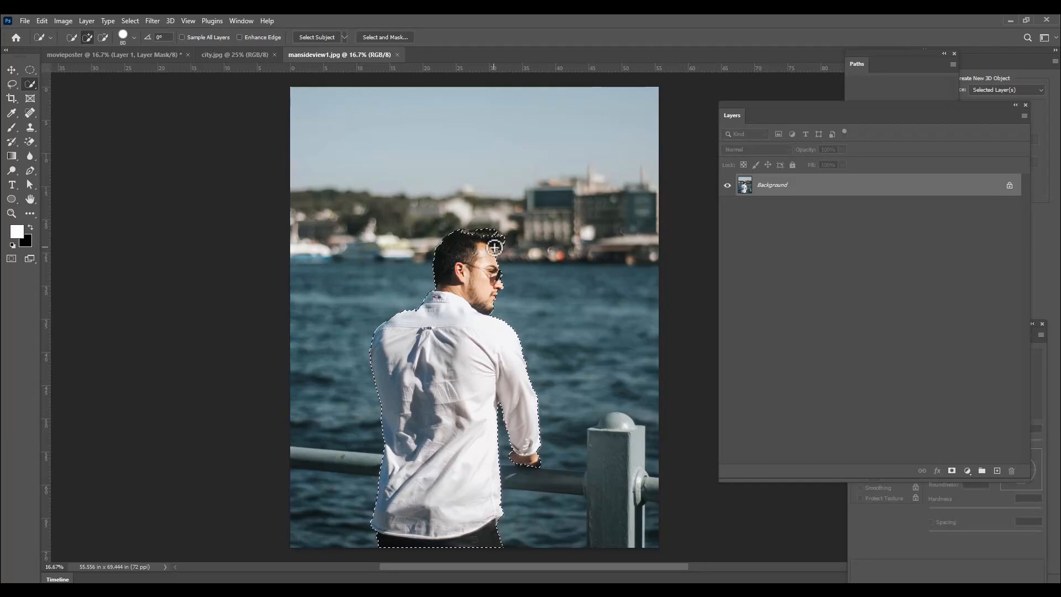
Add the missed hair tufts to the selection and remove the stray bump above it
scroll(495, 249, "up", 2)
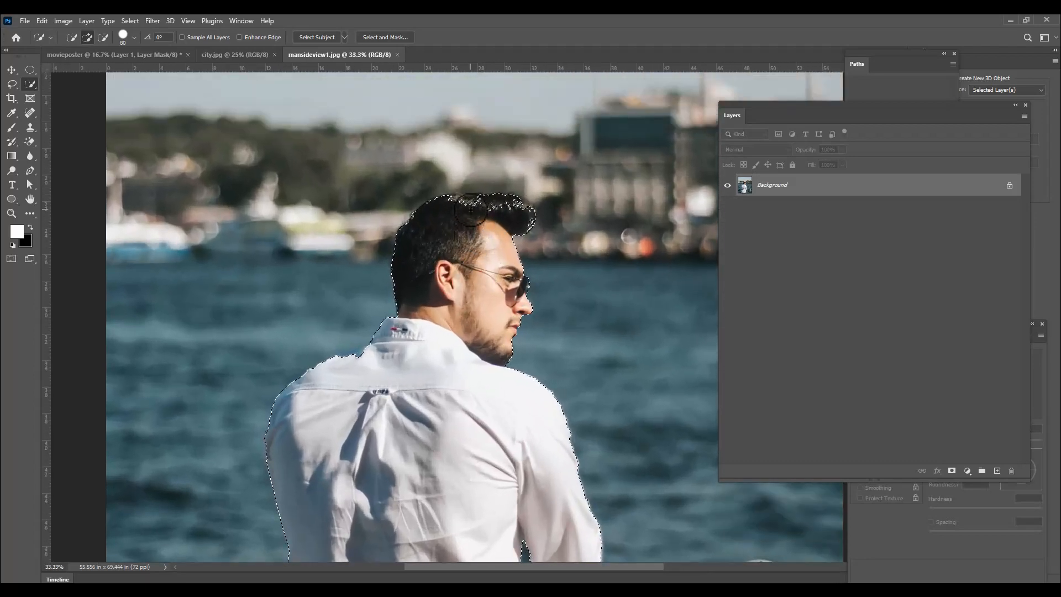
key("bracketright")
key("bracketright")
key("bracketright")
left_click_drag(462, 208, 477, 205)
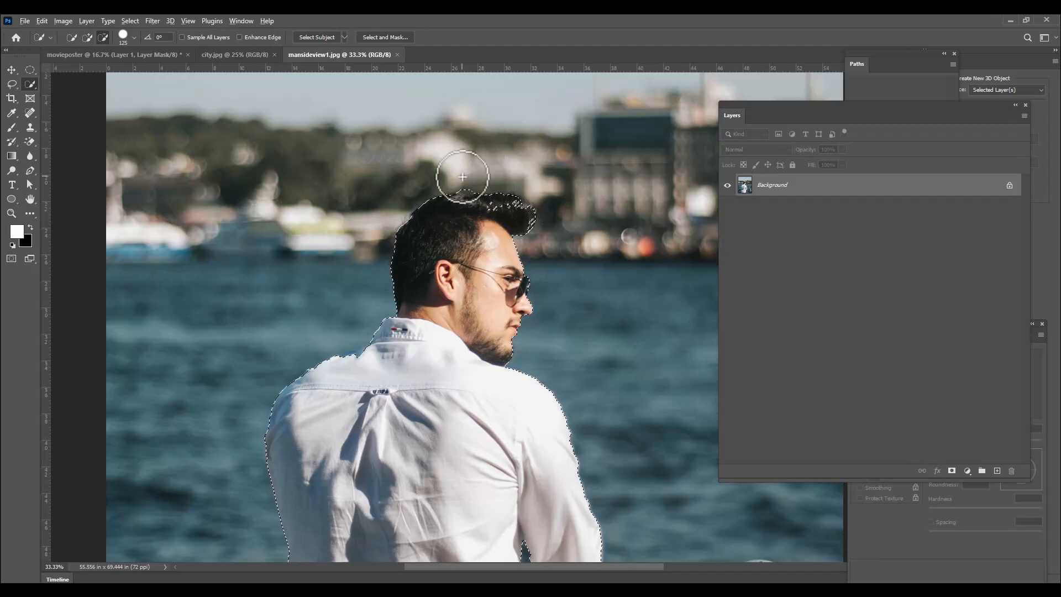
left_click(467, 180, "alt")
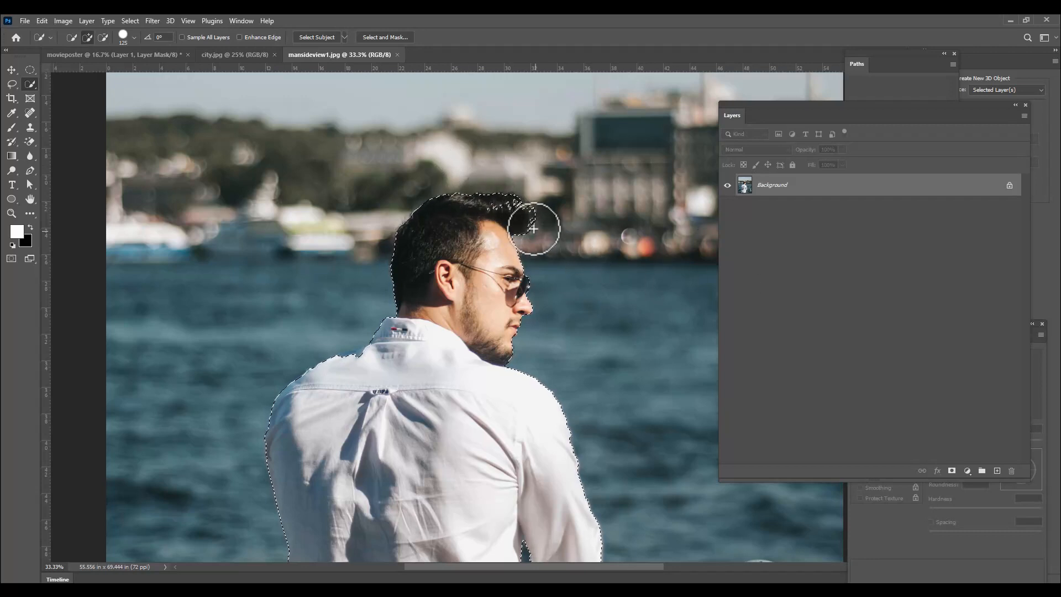
left_click(500, 209)
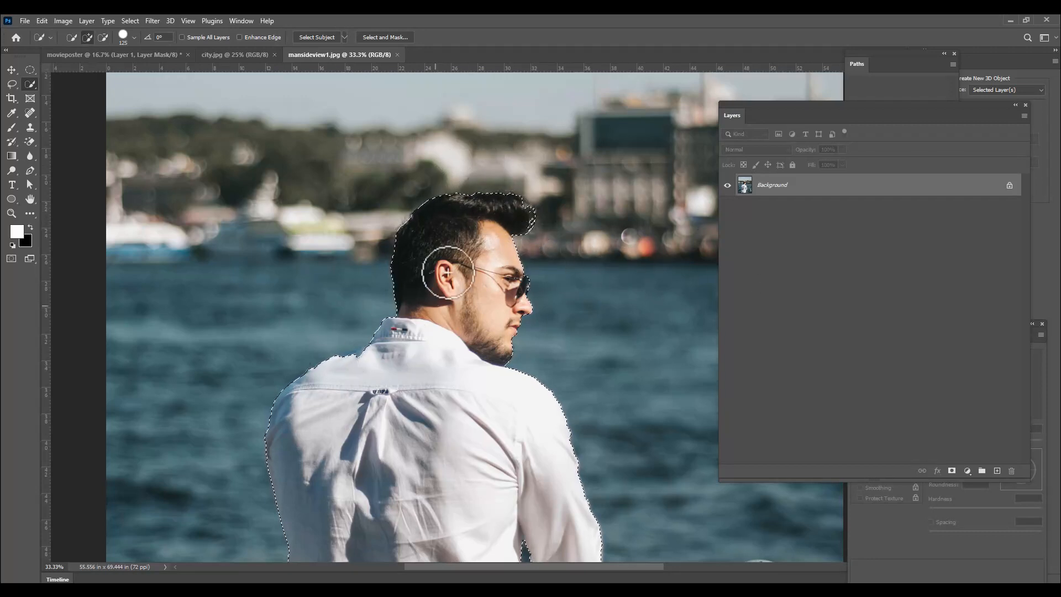
left_click(521, 213)
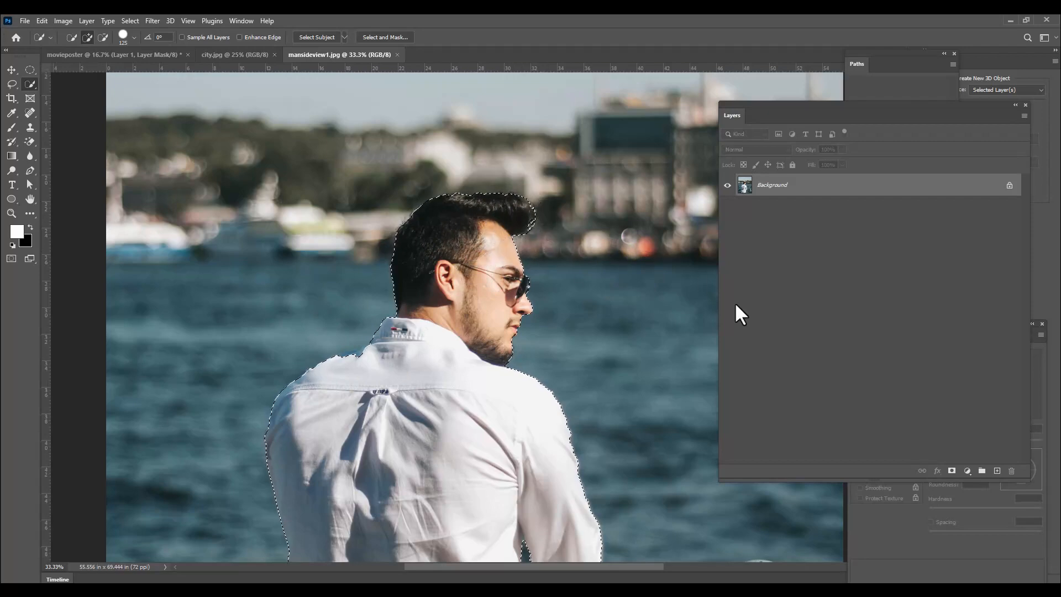
scroll(392, 354, "down", 5)
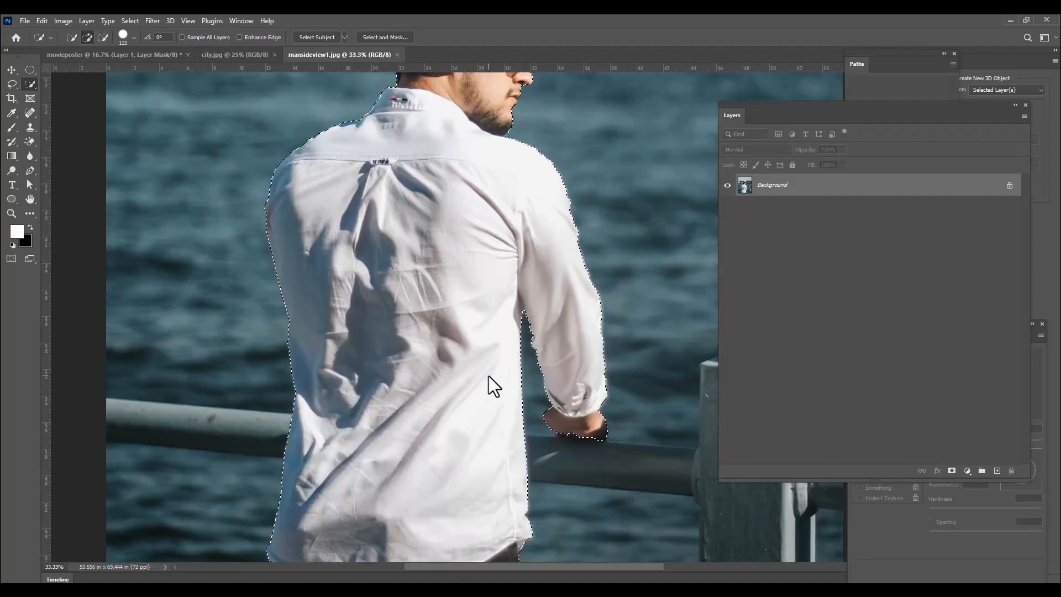
scroll(488, 376, "up", 5)
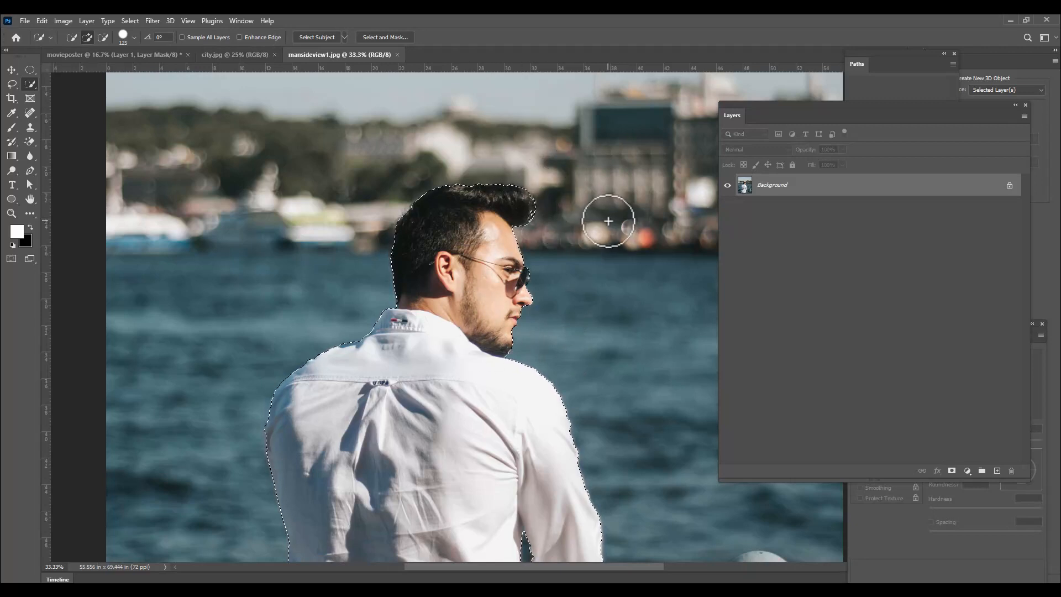
left_click(394, 37)
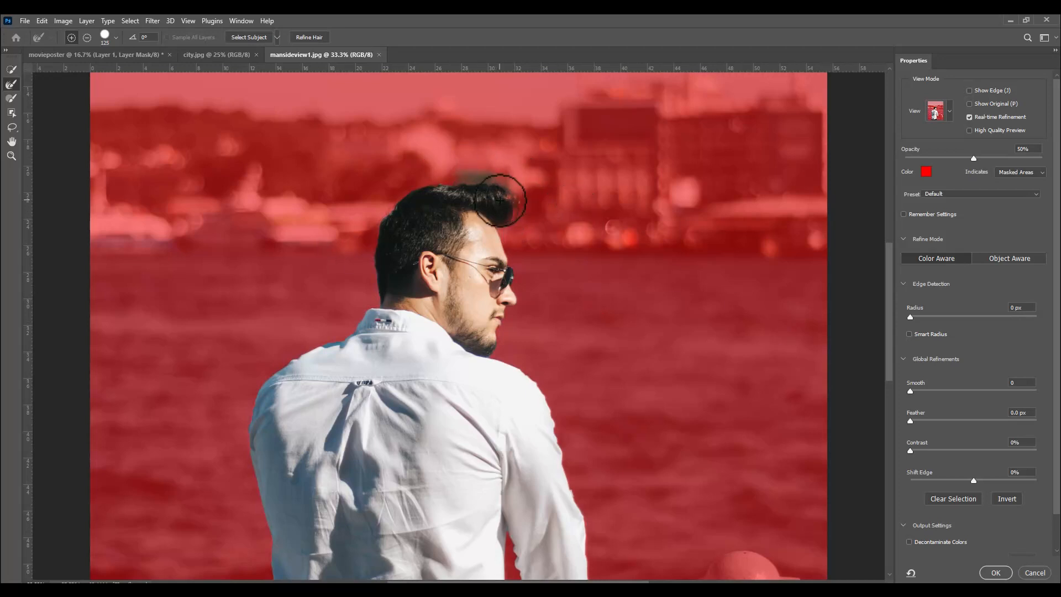
Output the refined selection as a layer mask, hiding the harbour background
scroll(1007, 488, "down", 2)
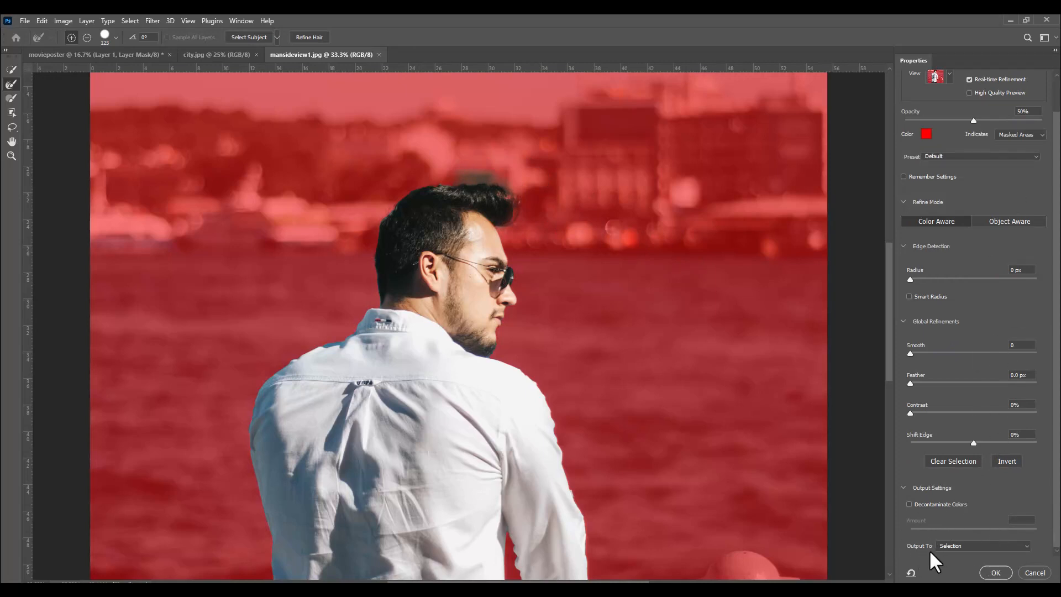
left_click(968, 545)
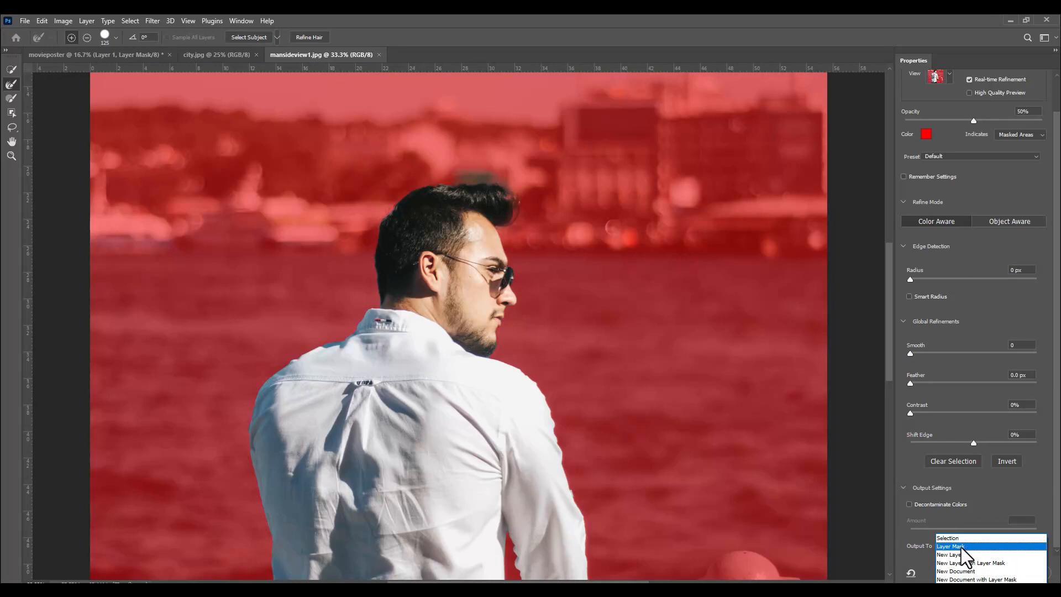
left_click(967, 547)
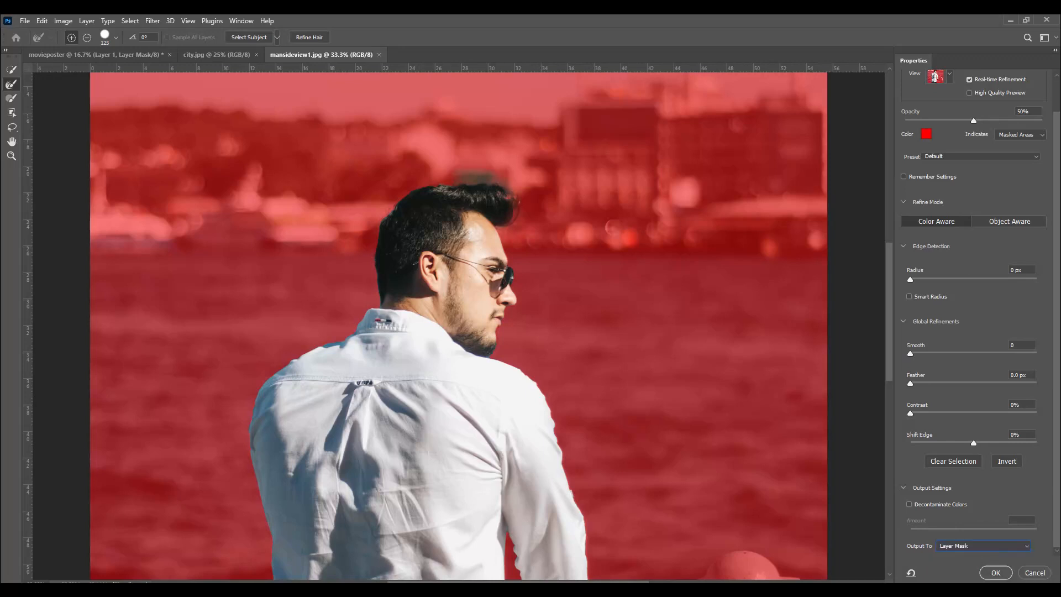
left_click(995, 574)
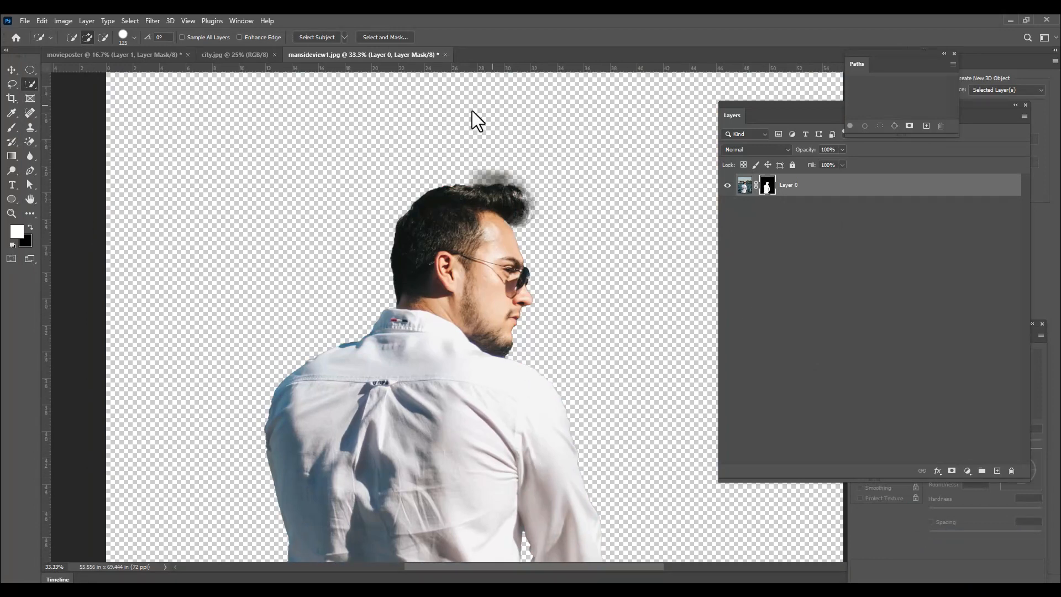
Display the man's Layer 0 mask on its own
left_click_drag(767, 105, 684, 127)
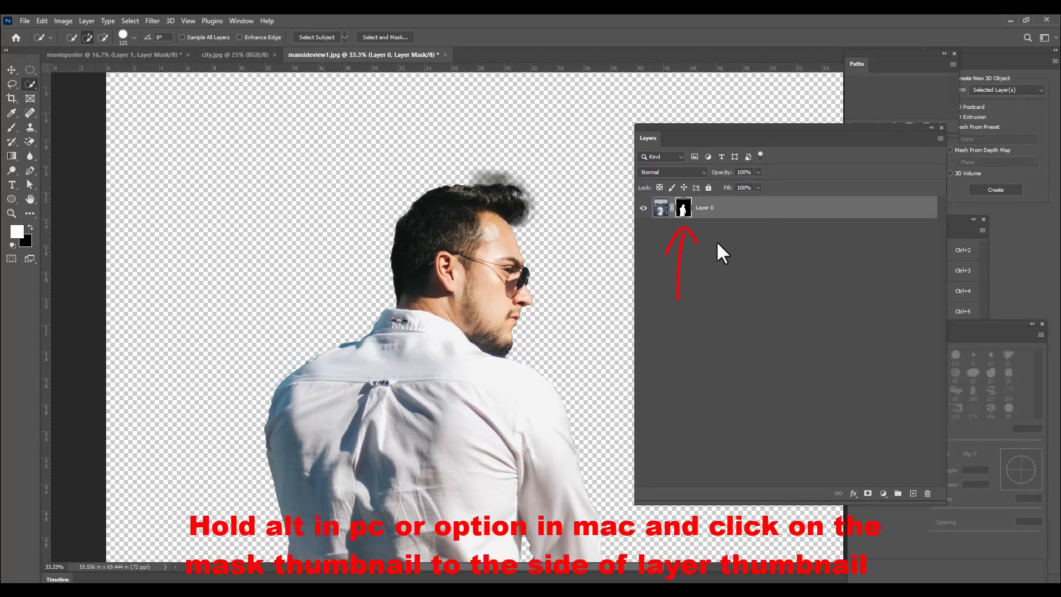
left_click(683, 212, "alt")
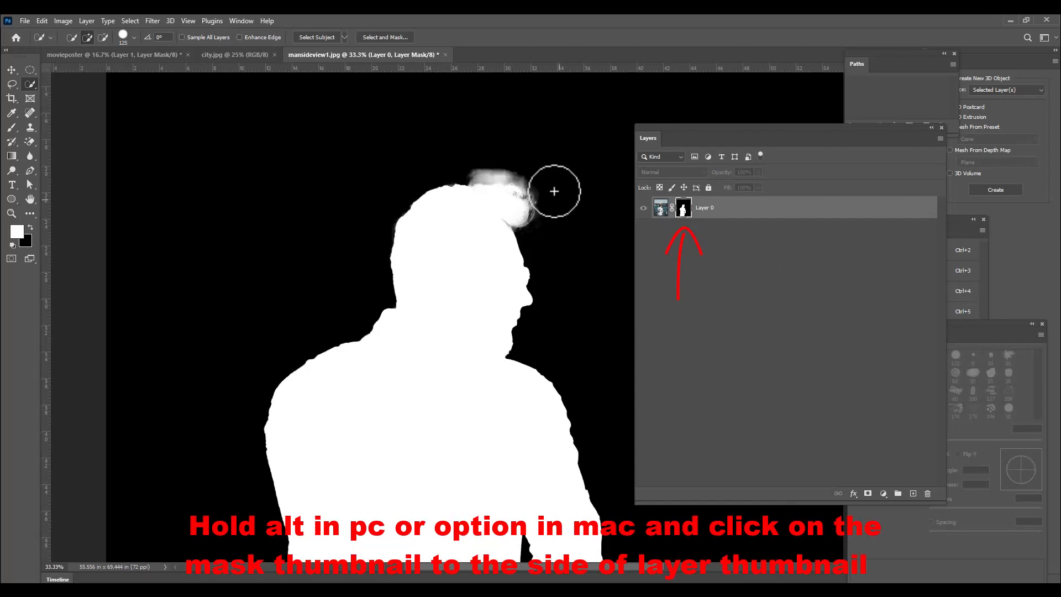
left_click_drag(694, 135, 746, 139)
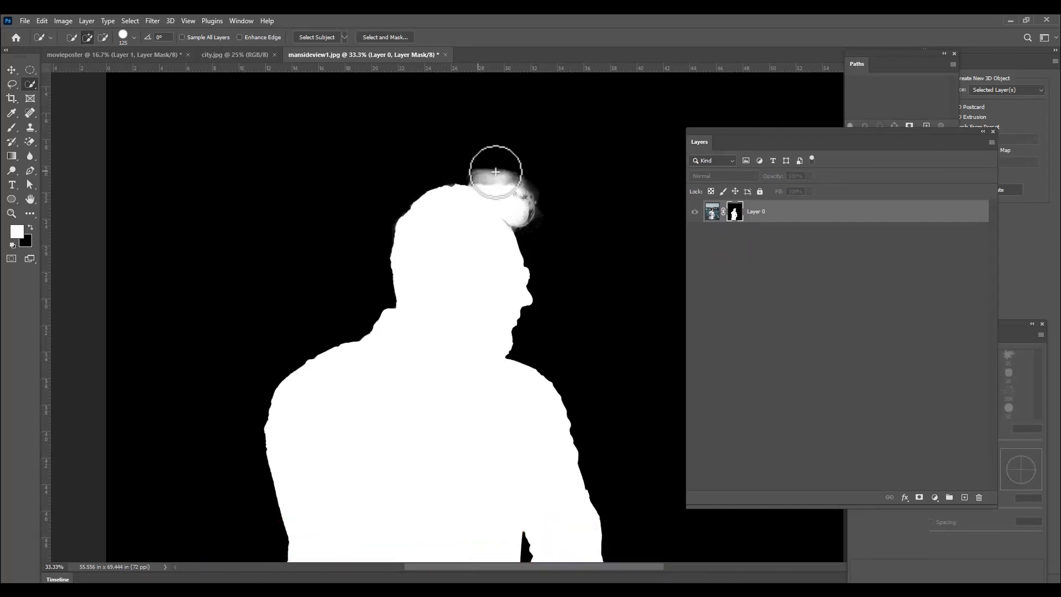
Set up a black Overlay-mode brush at 250 px with 100% flow
left_click(12, 127)
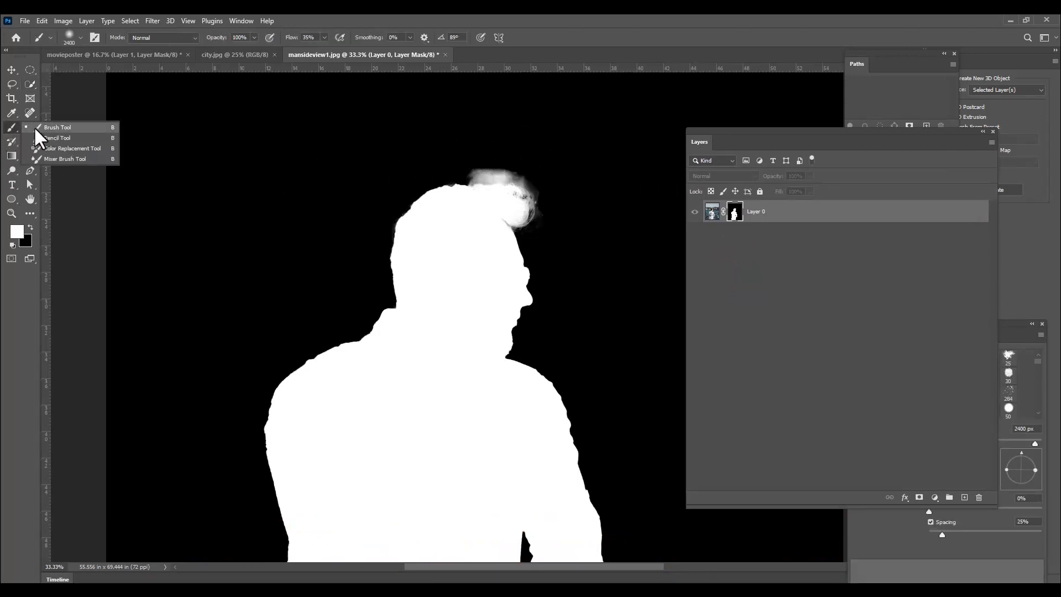
left_click(53, 129)
left_click(158, 36)
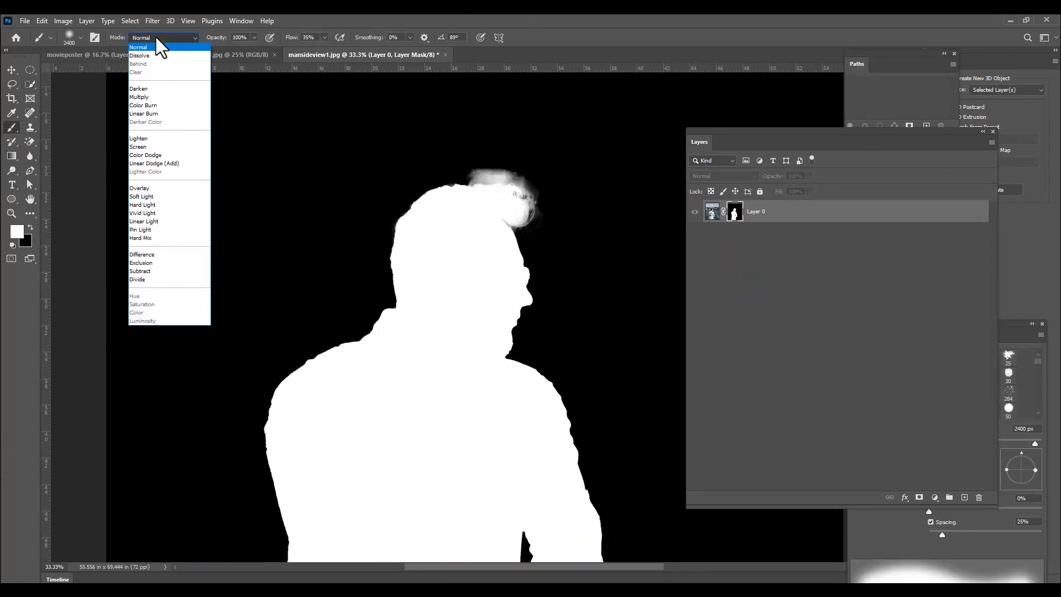
left_click(158, 188)
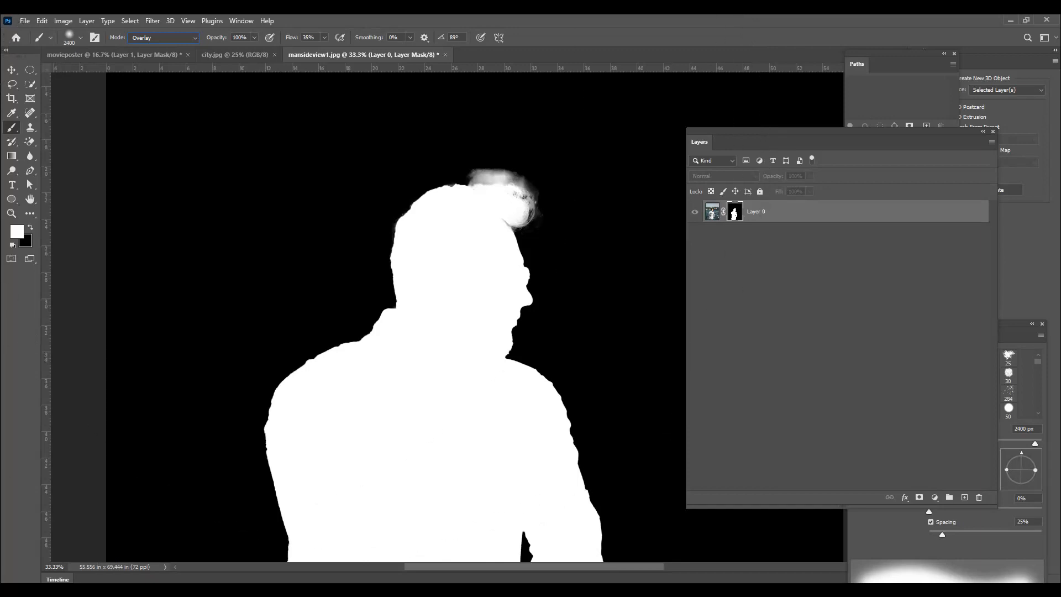
key("bracketleft")
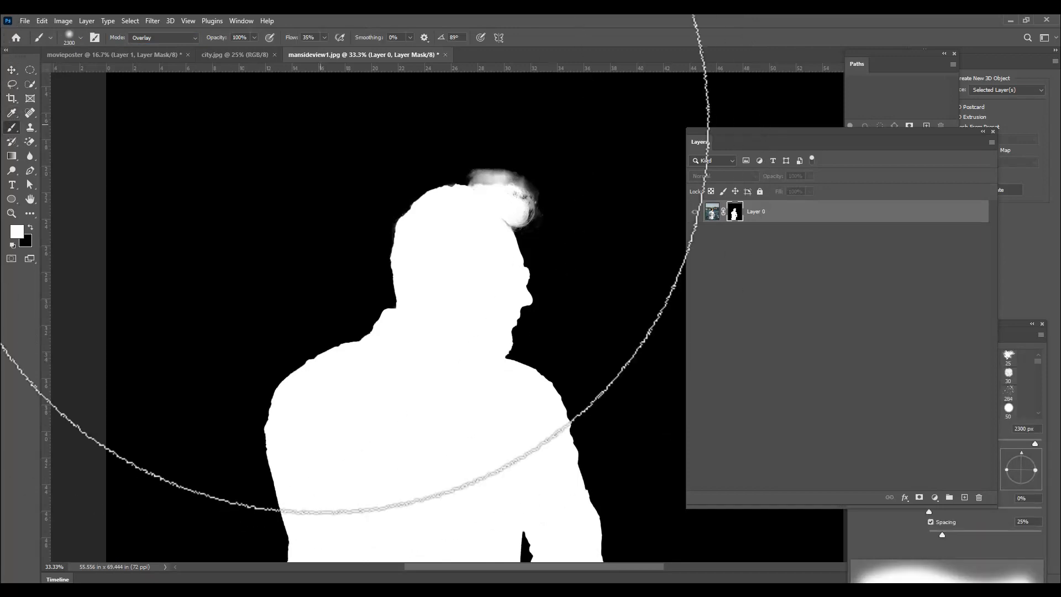
key("bracketleft")
key("bracketleft")
key("bracketleft")
key("bracketleft")
key("bracketleft")
key("bracketleft")
key("bracketleft")
key("bracketleft")
key("bracketleft")
key("bracketleft")
key("bracketleft")
key("bracketleft")
key("bracketleft")
key("bracketleft")
key("bracketleft")
key("bracketleft")
key("bracketleft")
key("bracketleft")
key("bracketleft")
key("bracketleft")
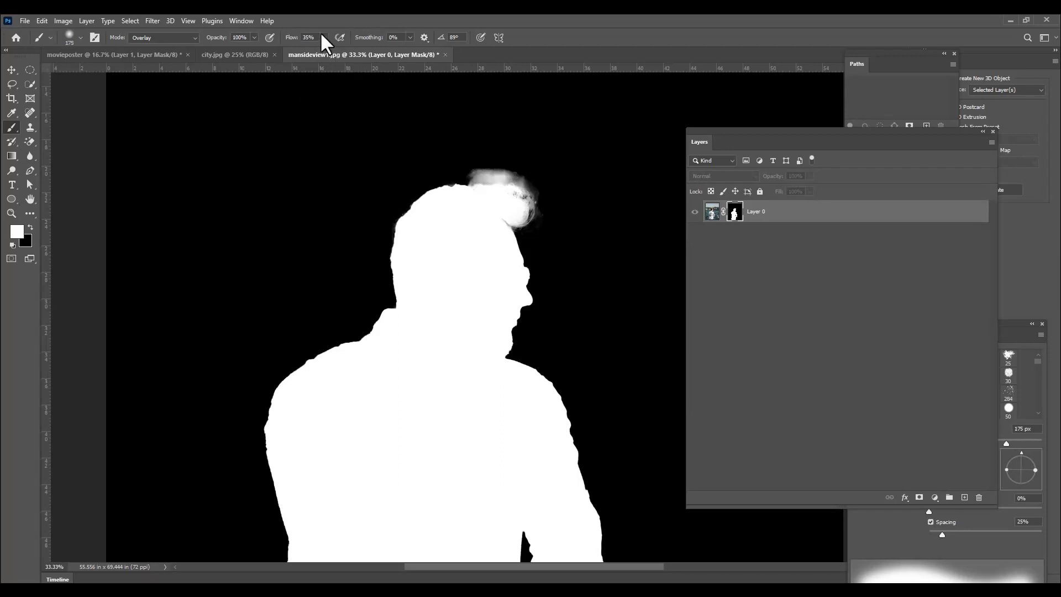
left_click_drag(323, 55, 575, 87)
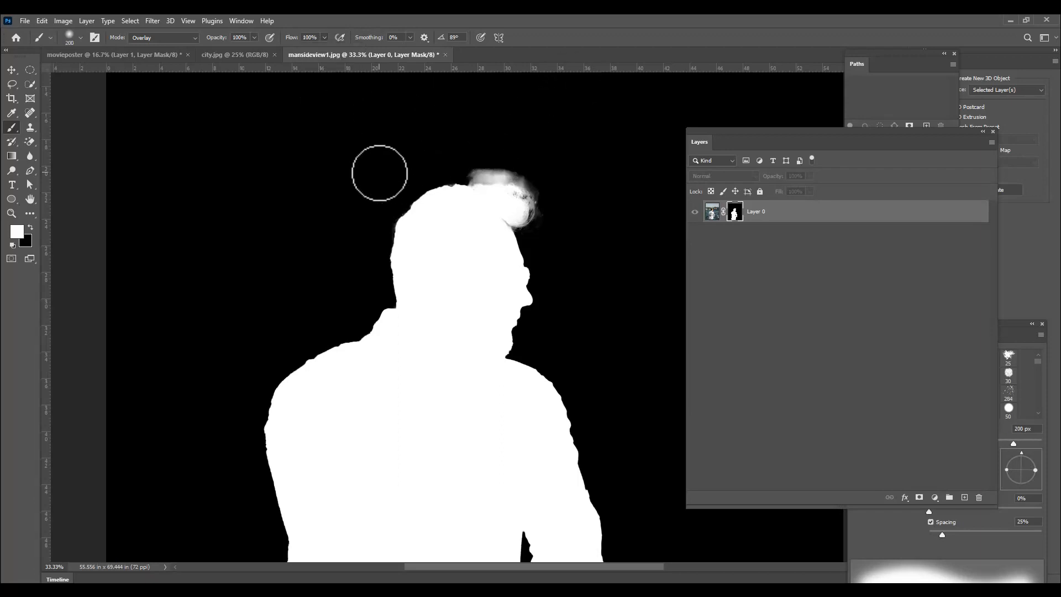
key("bracketright")
key("bracketright")
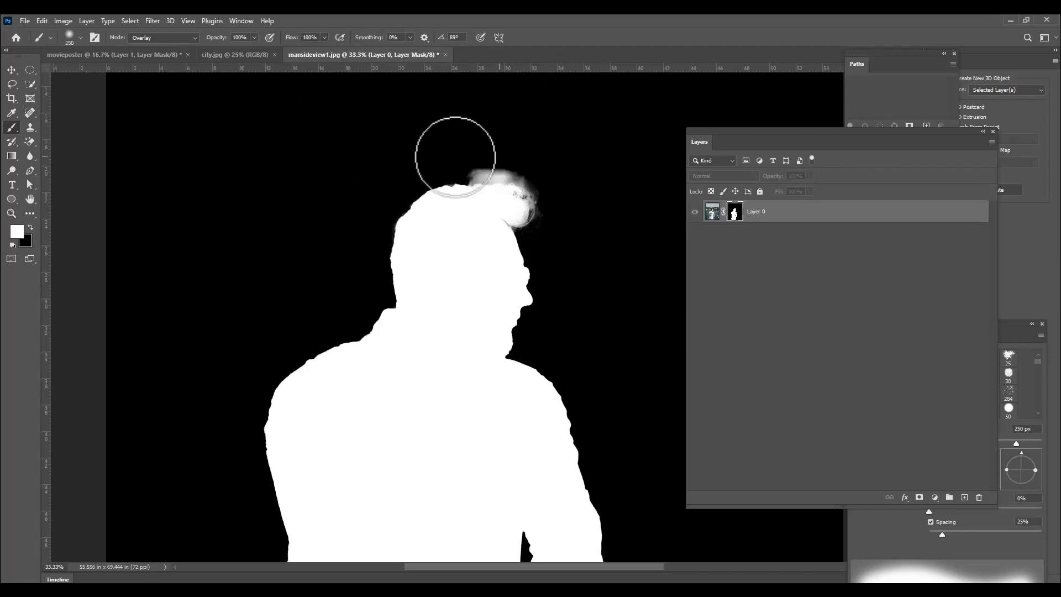
left_click(30, 227)
Paint black over the grey wisps along the hair edge, then return to the masked photo view
left_click_drag(455, 167, 496, 171)
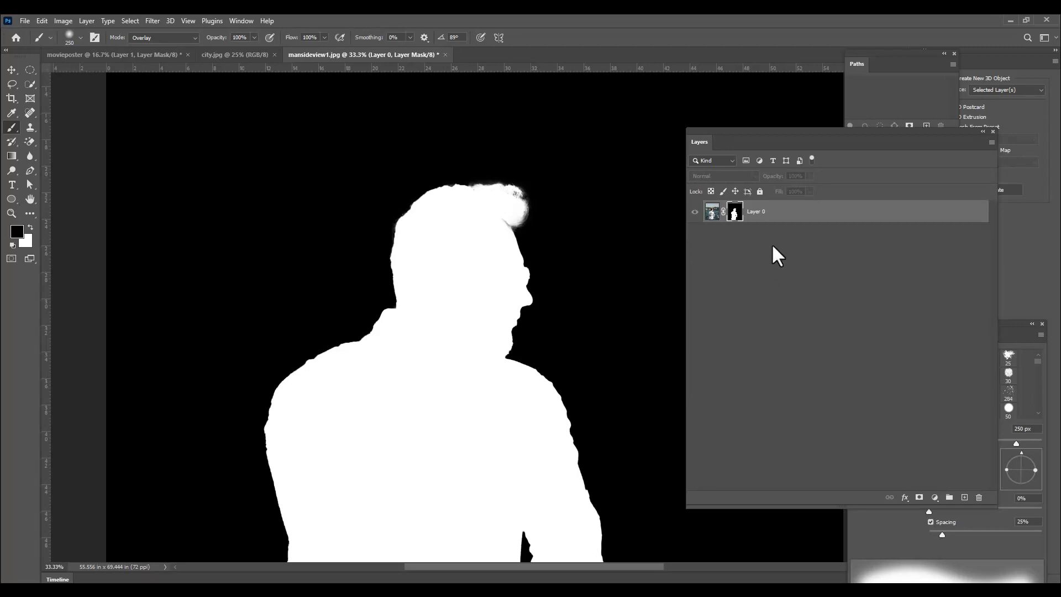
left_click_drag(775, 132, 766, 116)
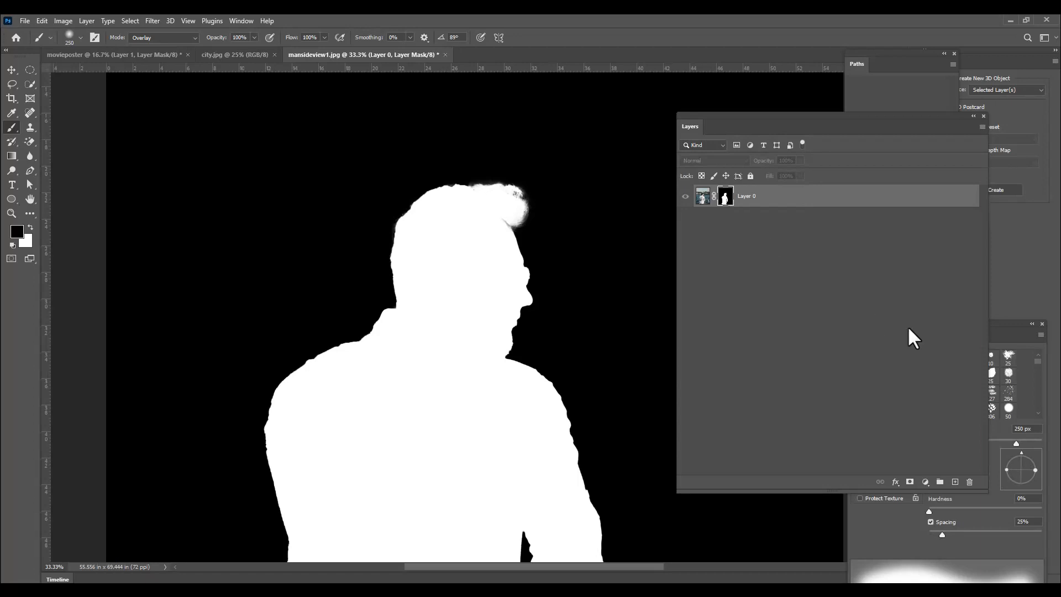
left_click(725, 204, "alt")
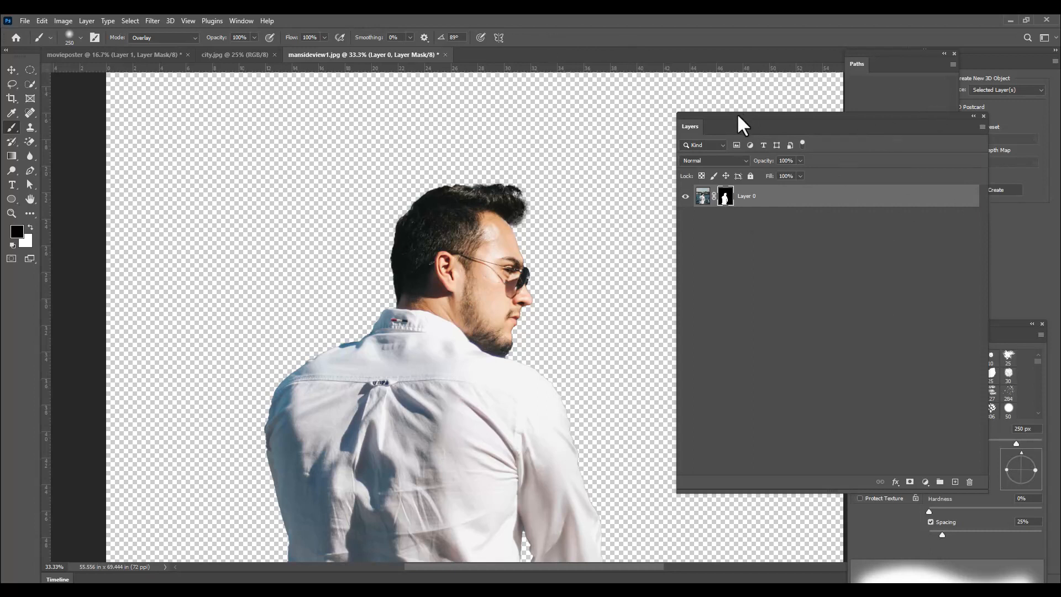
Apply the man's layer mask permanently and reset the brush mode to Normal
left_click_drag(738, 118, 695, 104)
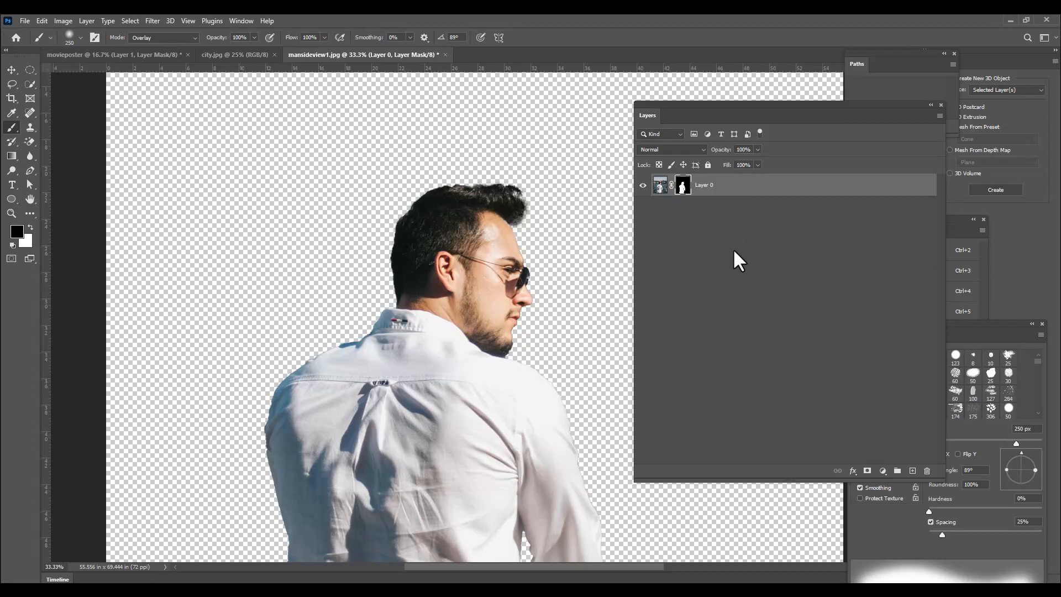
right_click(684, 188)
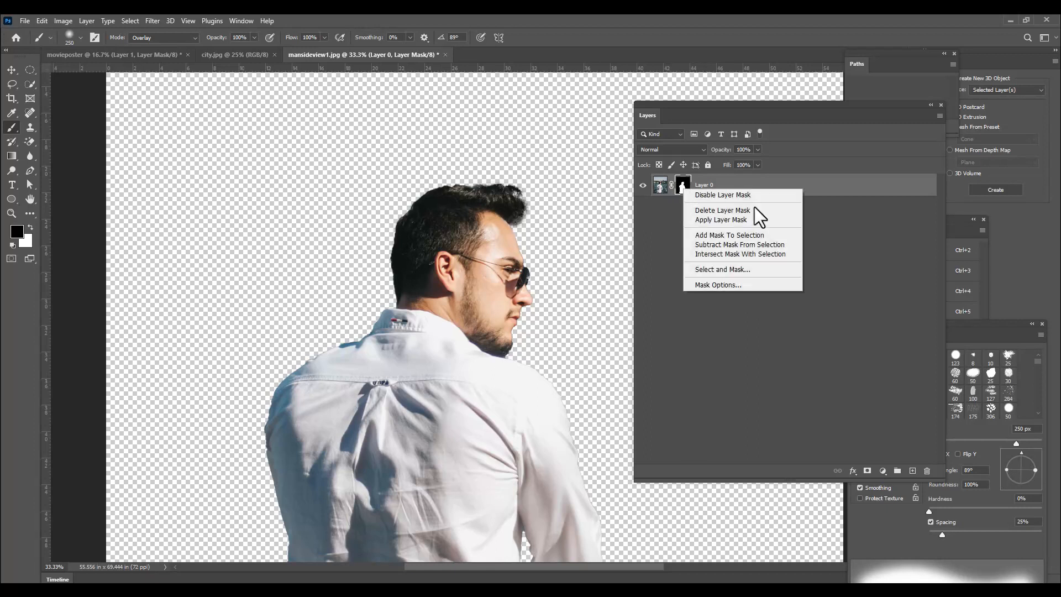
left_click(746, 220)
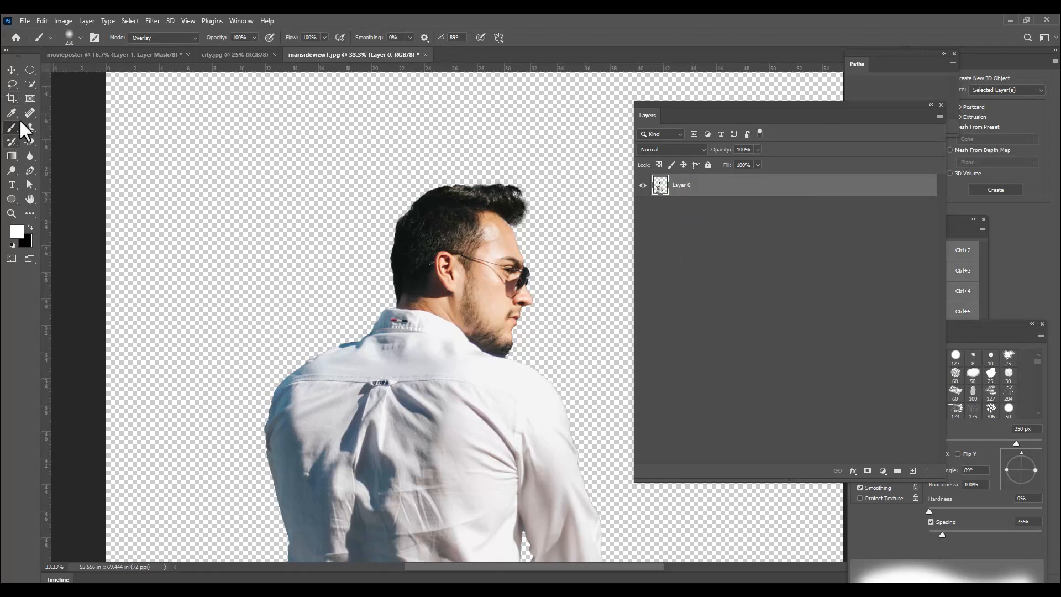
left_click(142, 36)
left_click(154, 49)
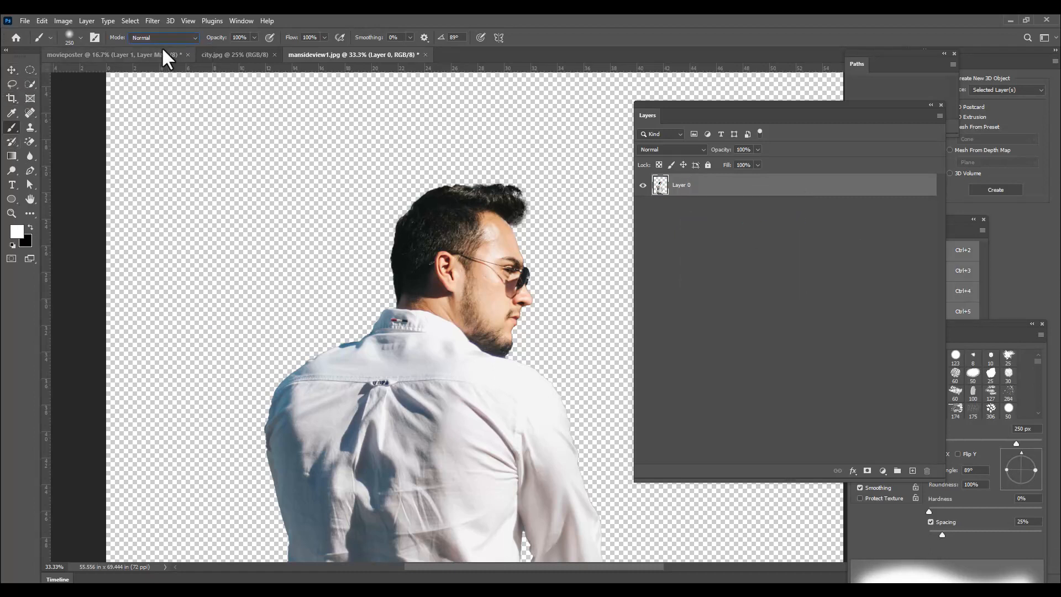
Drag the man into the movieposter and scale him to about 104% over the city
left_click(9, 68)
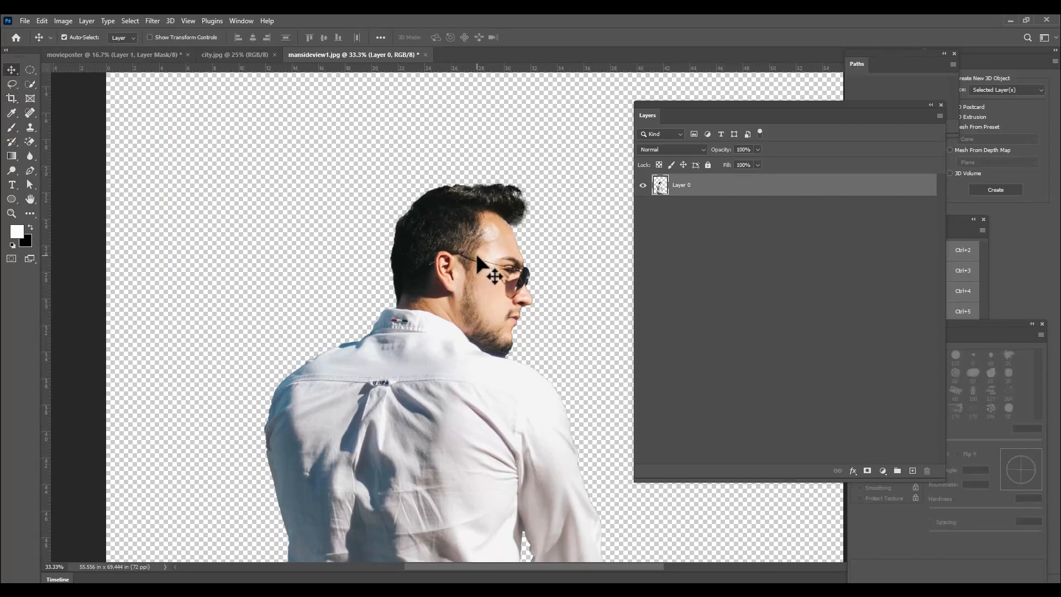
left_click_drag(475, 258, 113, 54)
left_click_drag(522, 313, 522, 313)
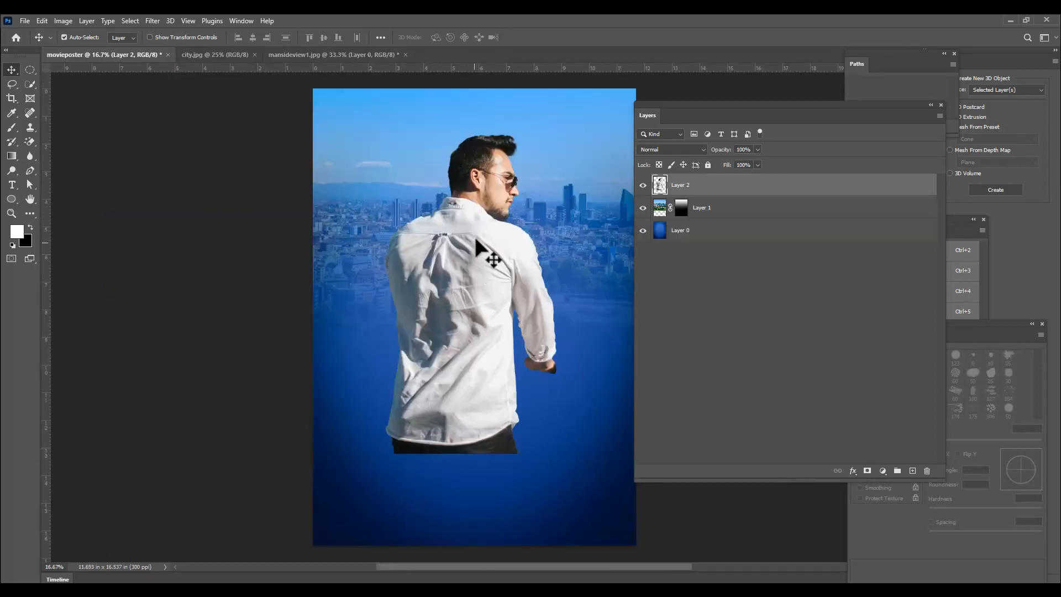
left_click_drag(485, 249, 490, 233)
key("ctrl+t")
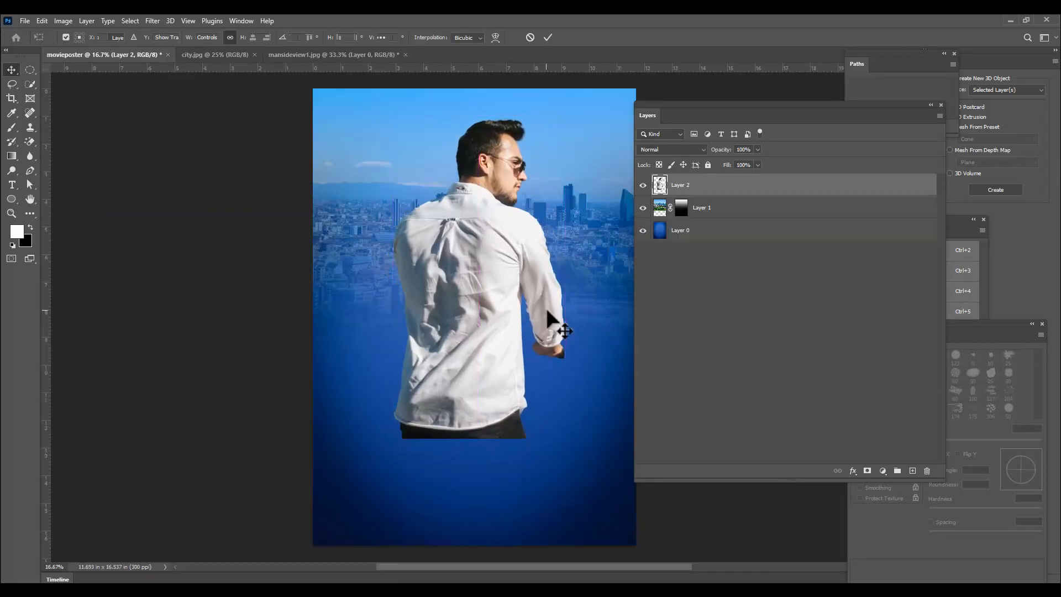
left_click_drag(565, 440, 572, 453)
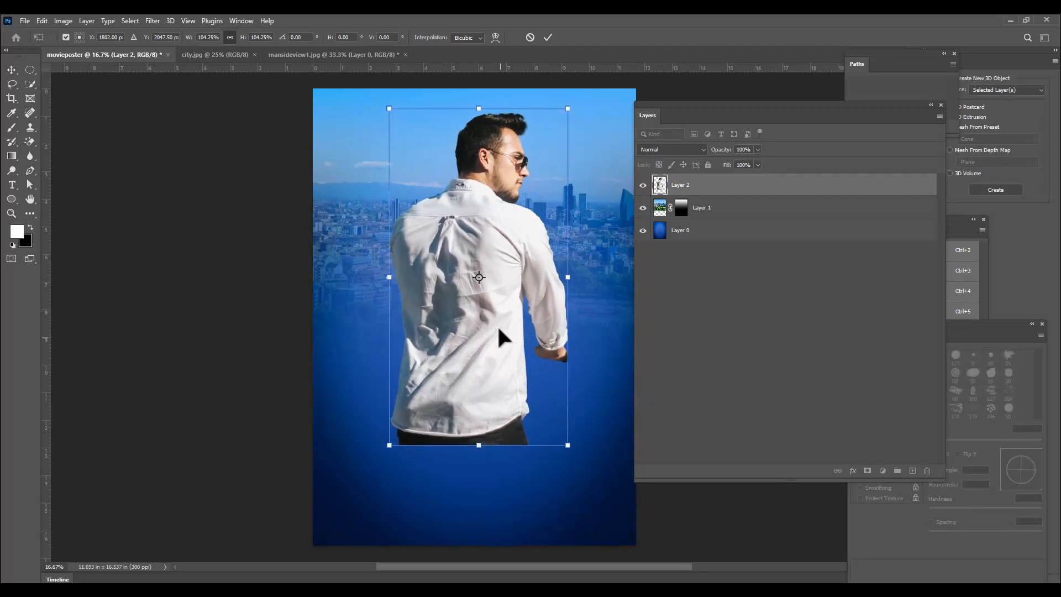
left_click_drag(496, 324, 491, 314)
key("Return")
left_click_drag(468, 248, 539, 252)
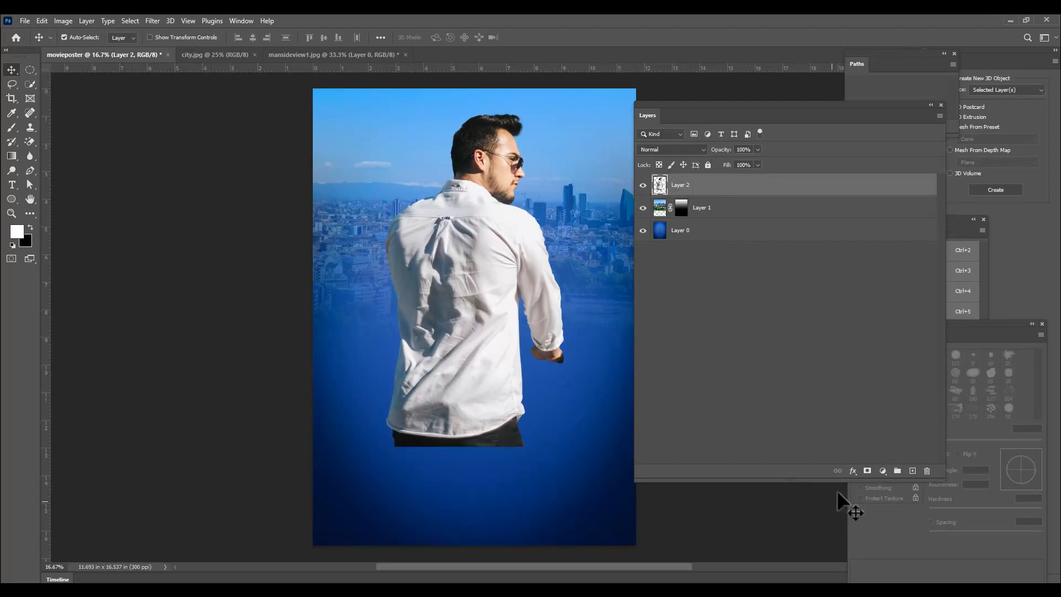
Add a layer mask to Layer 2 and choose a 900 px Soft Round brush
left_click(867, 470)
left_click_drag(685, 105, 737, 103)
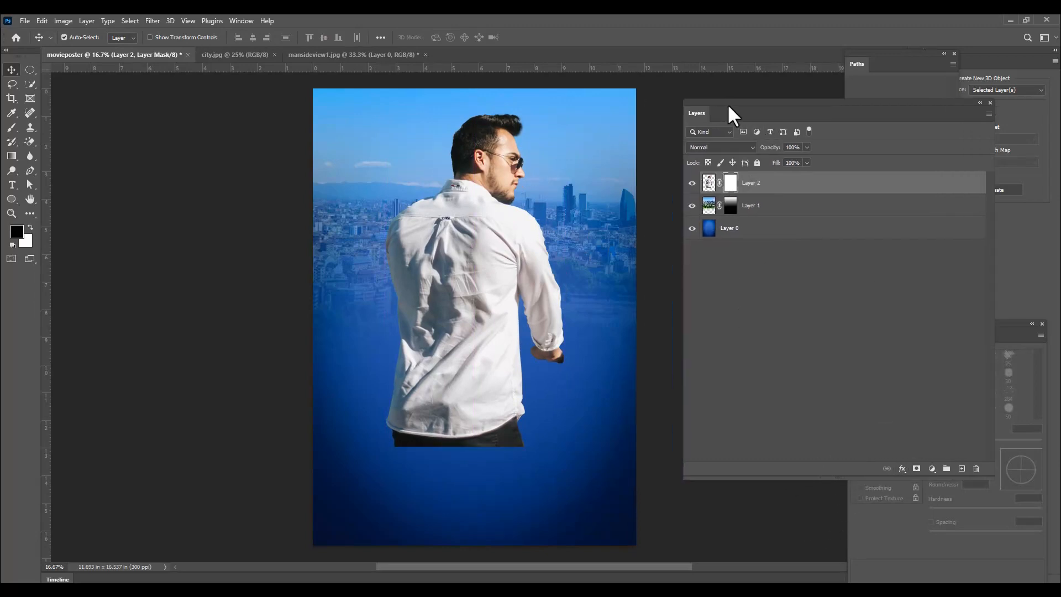
left_click_drag(16, 128, 63, 130)
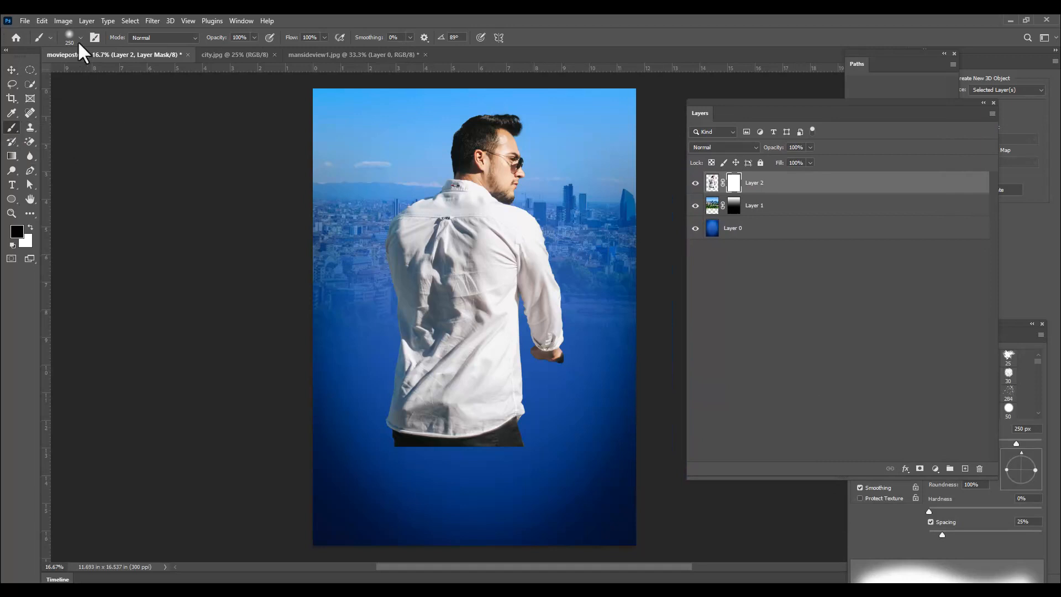
left_click(73, 37)
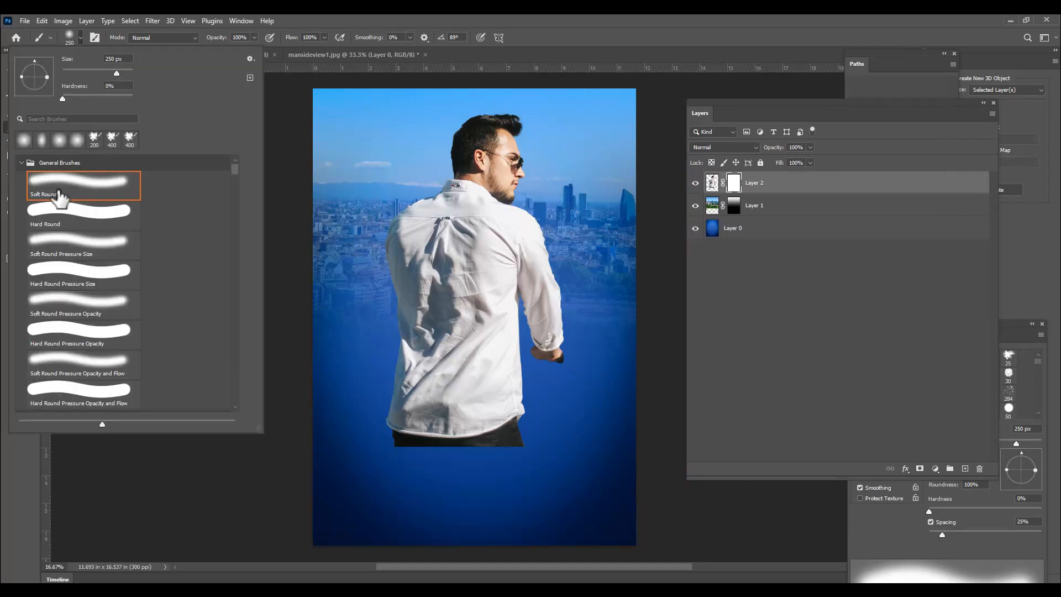
left_click(470, 25)
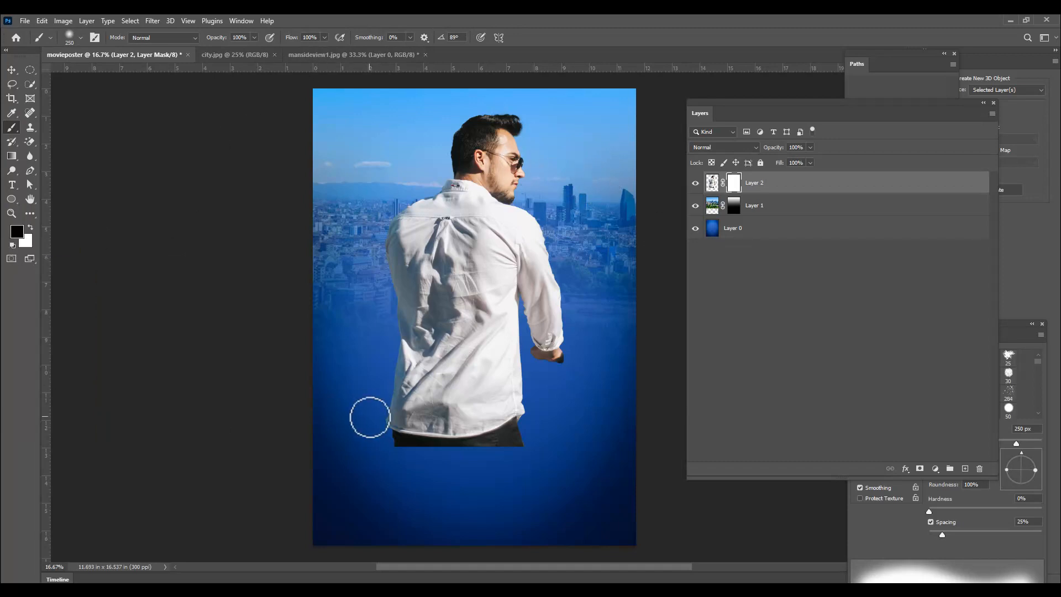
key("bracketright")
key("bracketright")
key("bracketright")
key("bracketright")
key("bracketright")
key("bracketright")
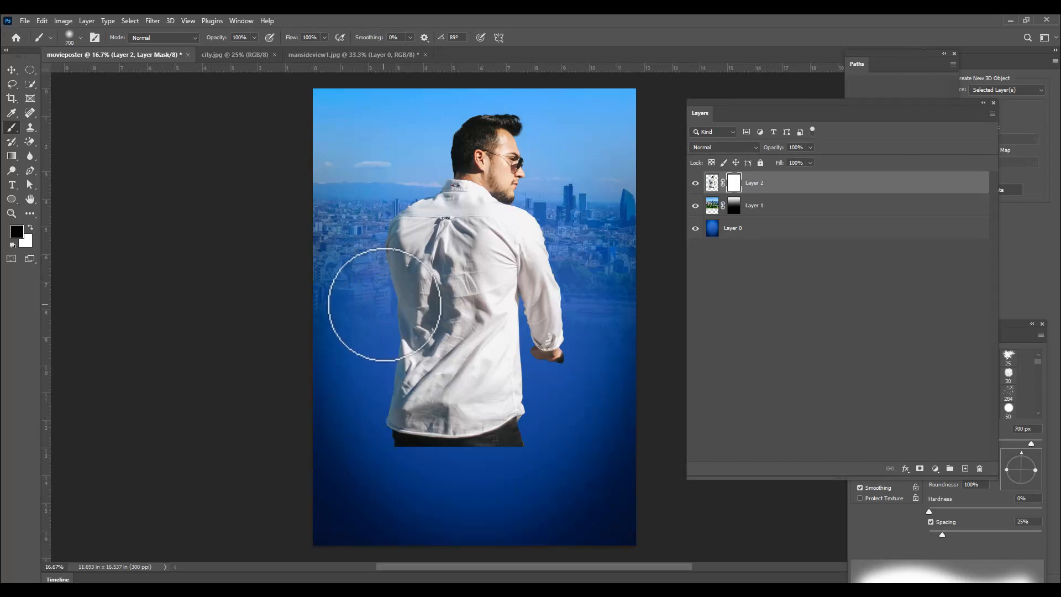
Paint black over the shirt and arm so the city shows below his shoulders
mouse_move(392, 296)
left_mouse_down()
mouse_move(370, 298)
mouse_move(403, 289)
mouse_move(403, 306)
left_mouse_up()
mouse_move(459, 304)
left_mouse_down()
mouse_move(563, 295)
mouse_move(551, 298)
mouse_move(530, 303)
mouse_move(566, 280)
mouse_move(558, 336)
mouse_move(508, 371)
mouse_move(428, 380)
mouse_move(440, 350)
mouse_move(491, 348)
mouse_move(561, 416)
mouse_move(308, 433)
left_mouse_up()
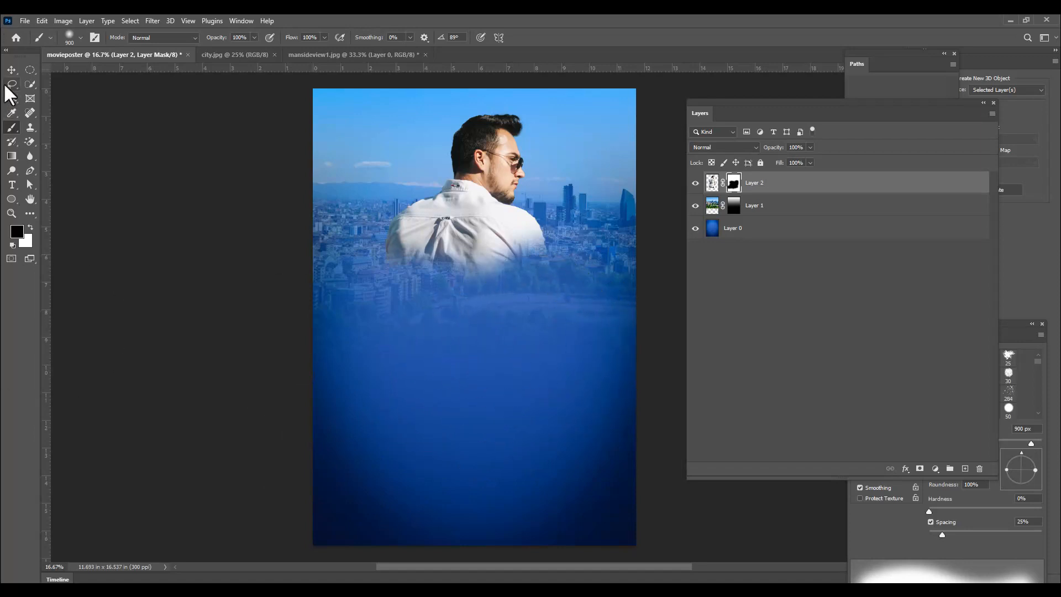
left_click(13, 70)
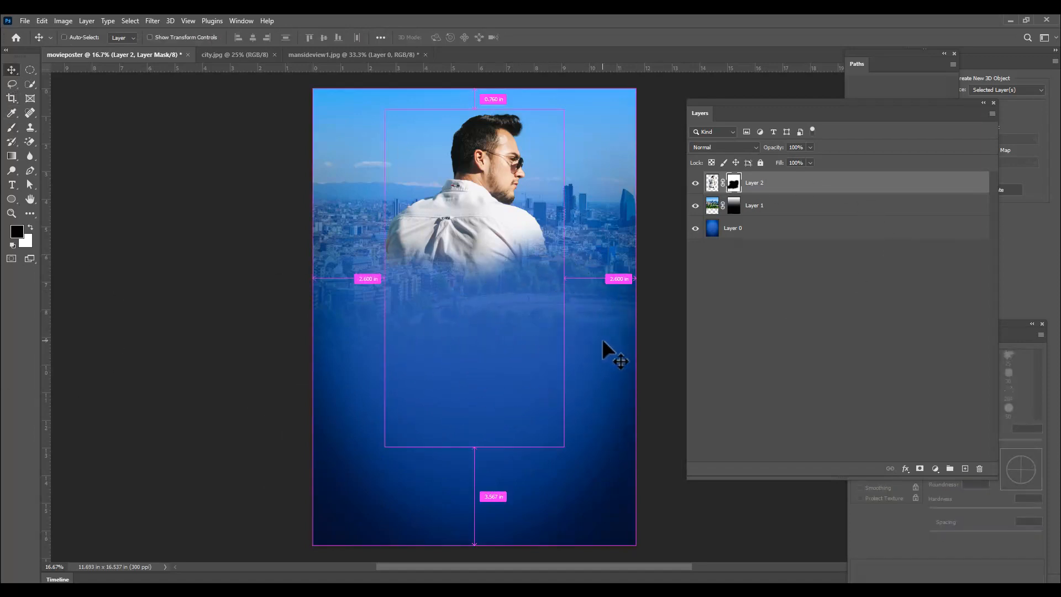
Scale the man to about 135%, shift him down, and open the gunman folder with Ctrl+O
key("ctrl+t")
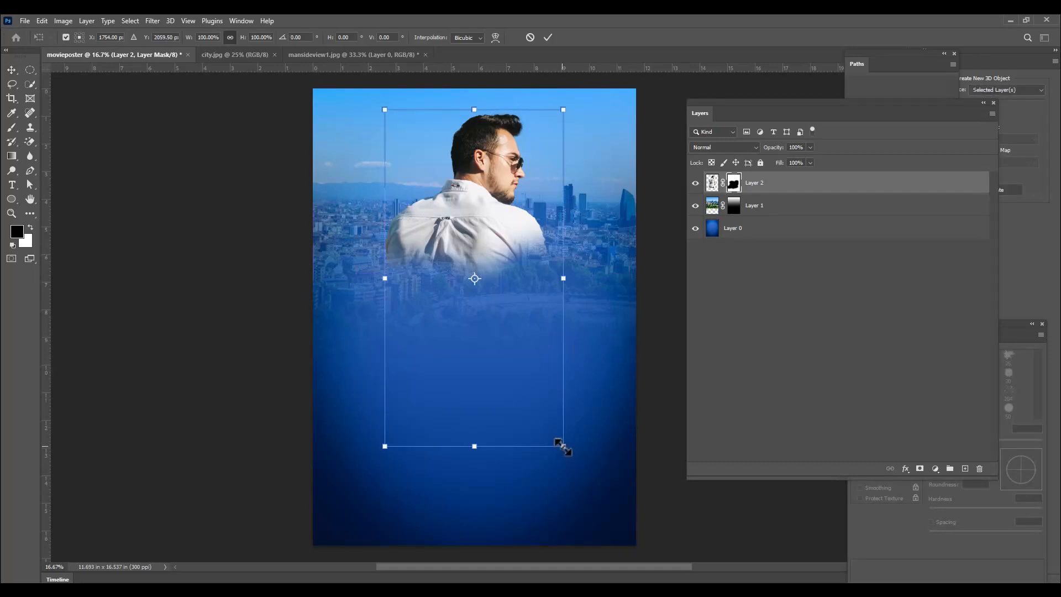
left_click_drag(563, 446, 594, 496)
left_click_drag(481, 201, 482, 259)
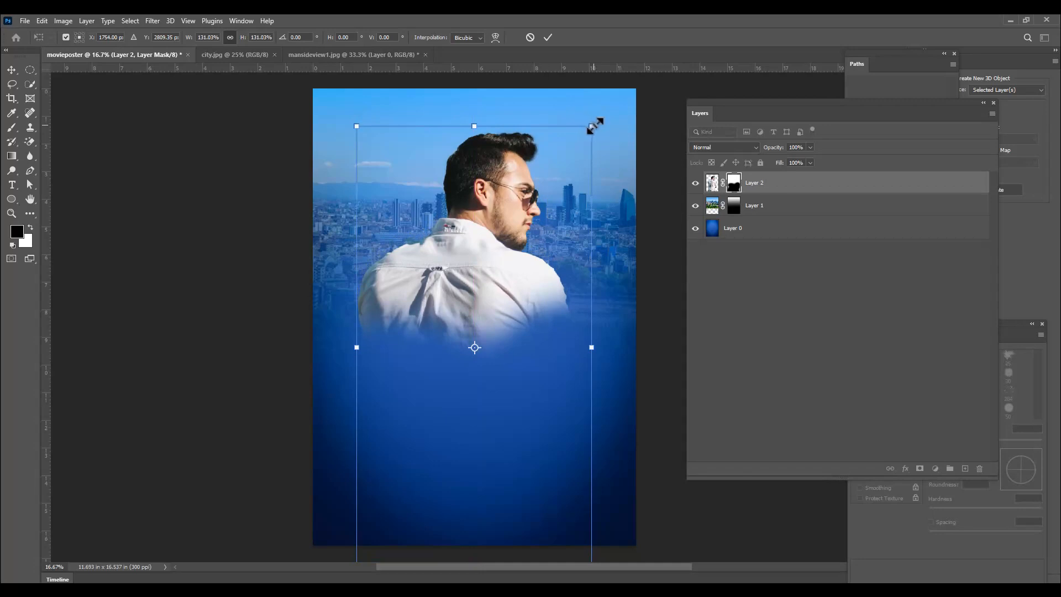
left_click_drag(595, 126, 599, 119)
key("Return")
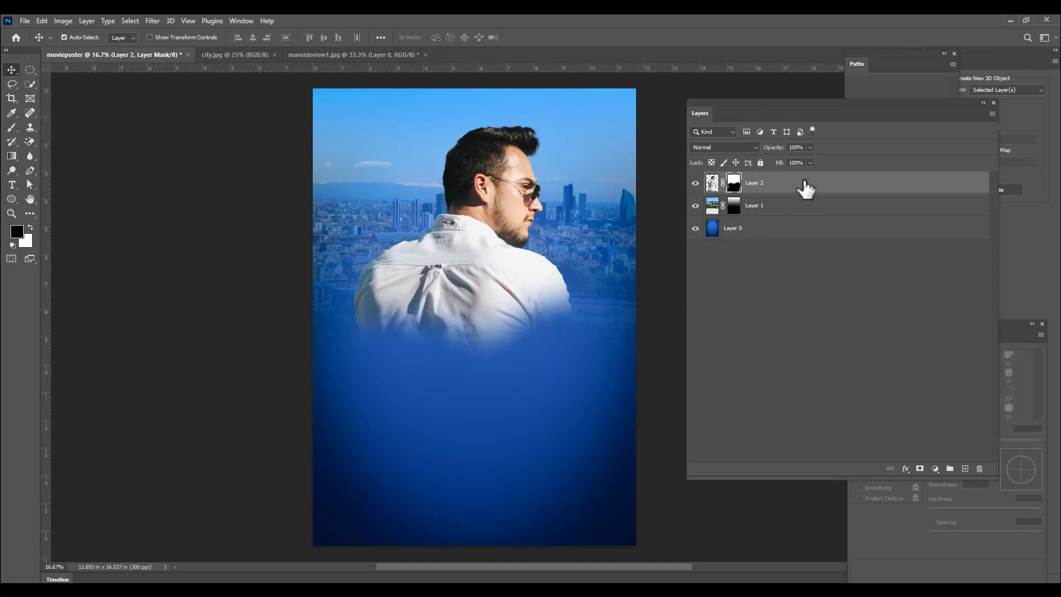
key("ctrl+o")
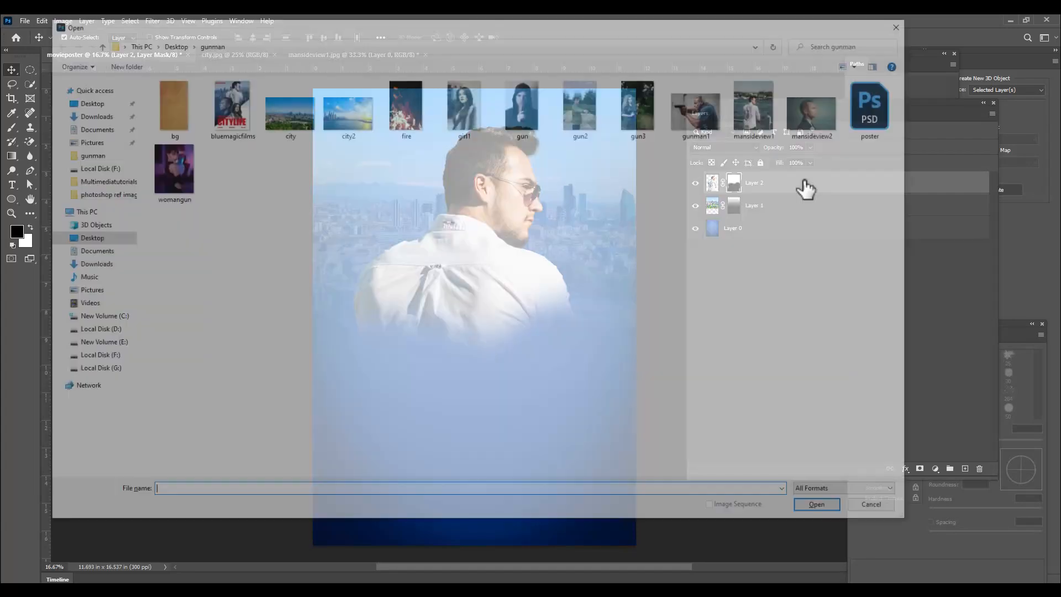
Open girl1.jpg and unlock its Background layer
left_click(470, 118)
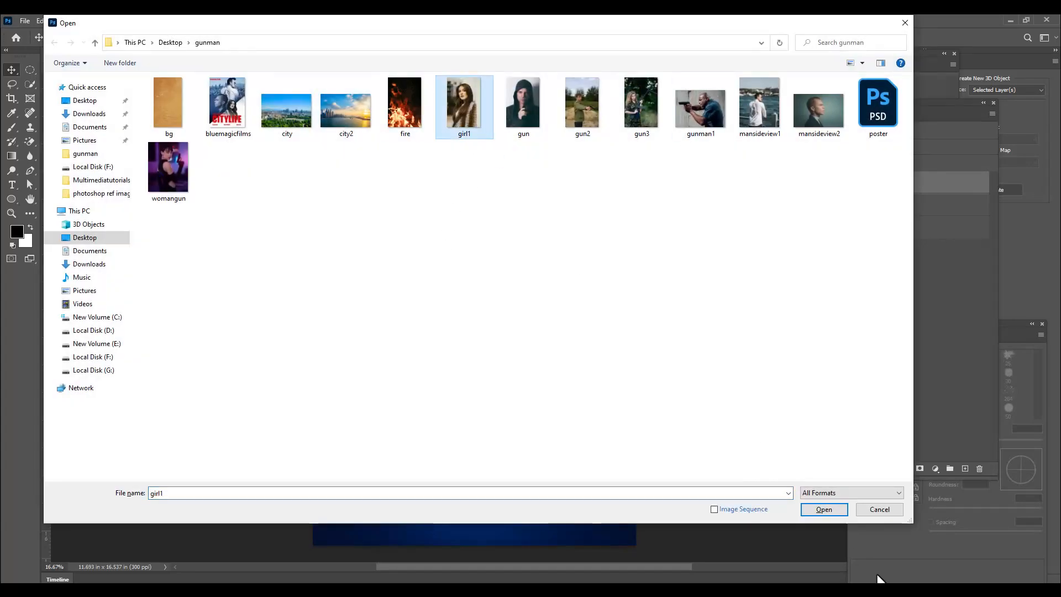
left_click(832, 510)
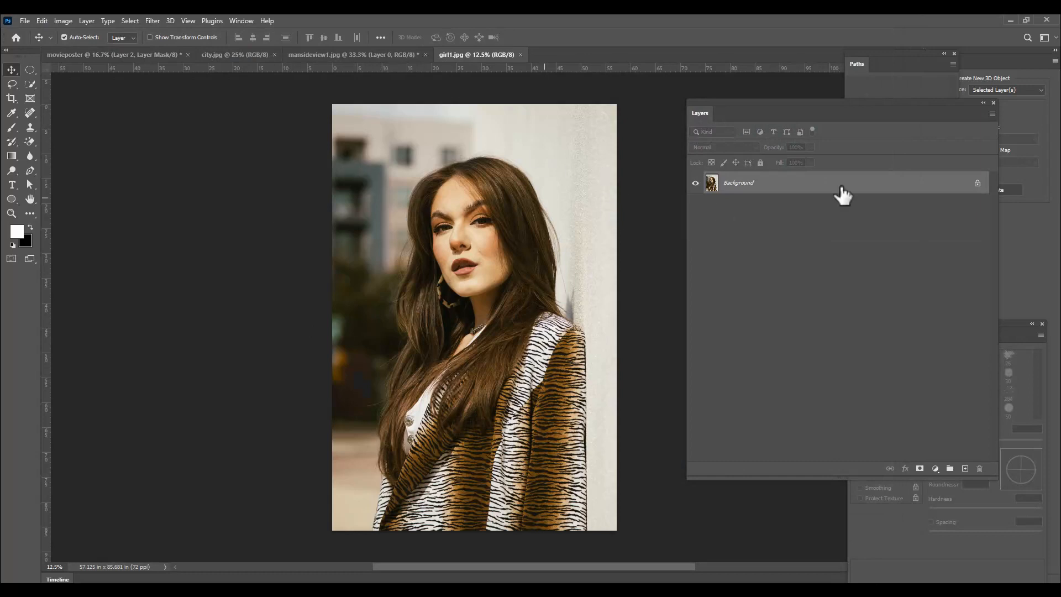
left_click(978, 184)
Select the woman with Quick Selection, mask out the background, and apply the mask
left_click(29, 81)
right_click(29, 81)
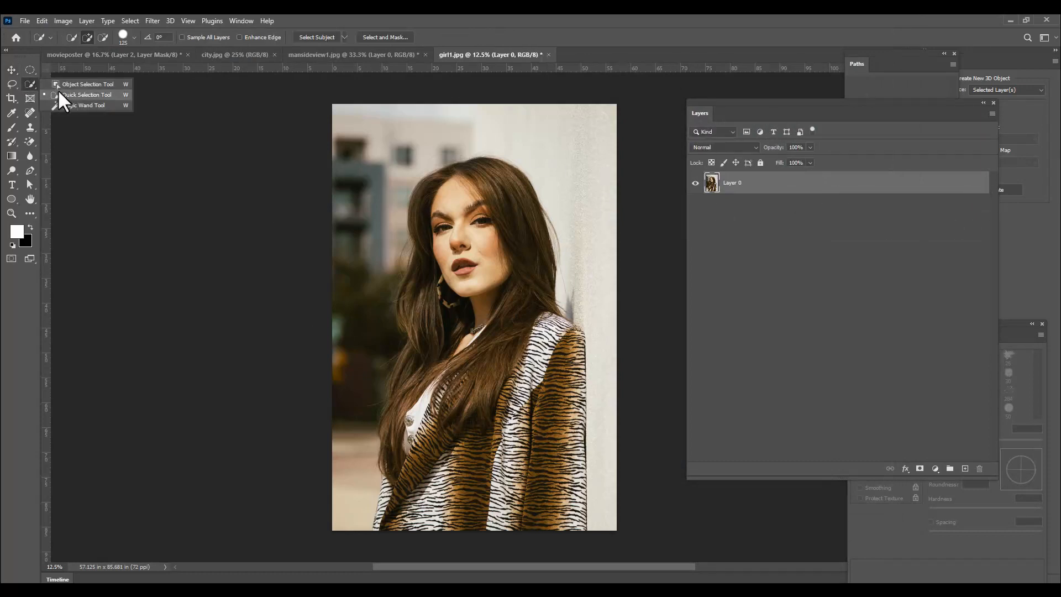
left_click(58, 90)
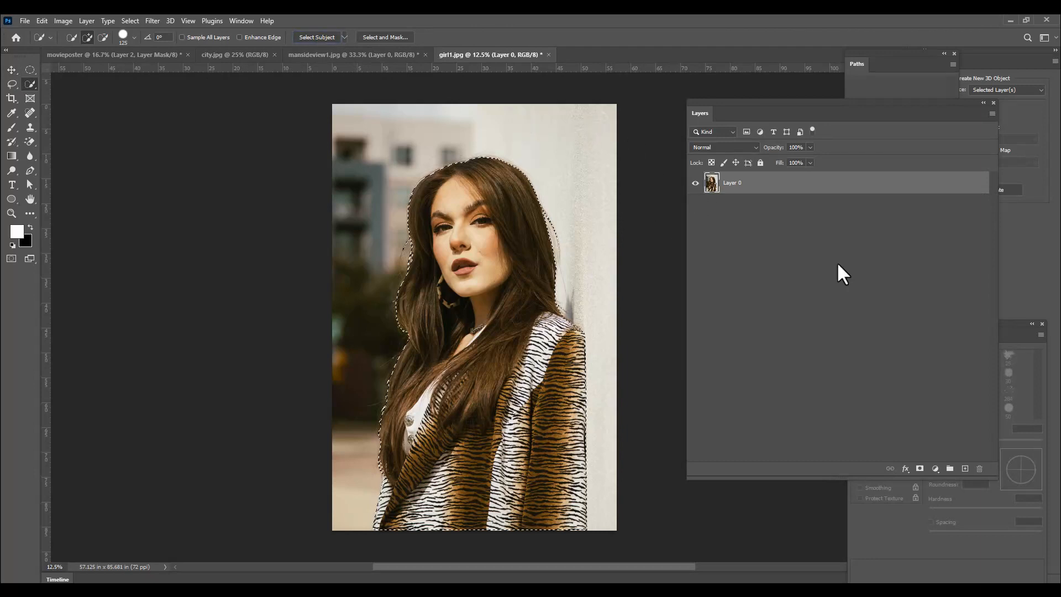
left_click(920, 469)
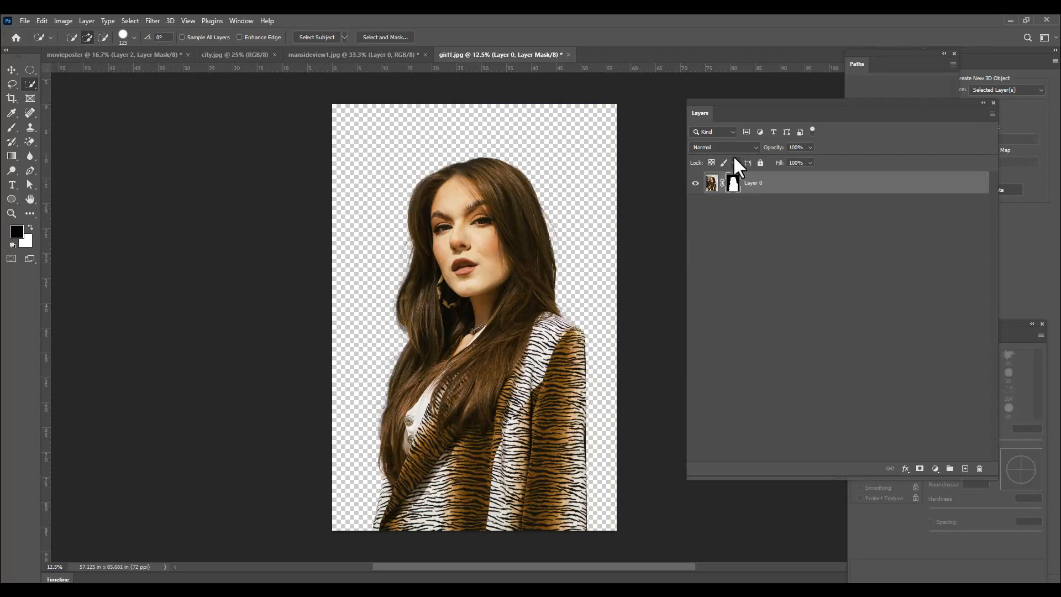
left_click_drag(737, 102, 714, 107)
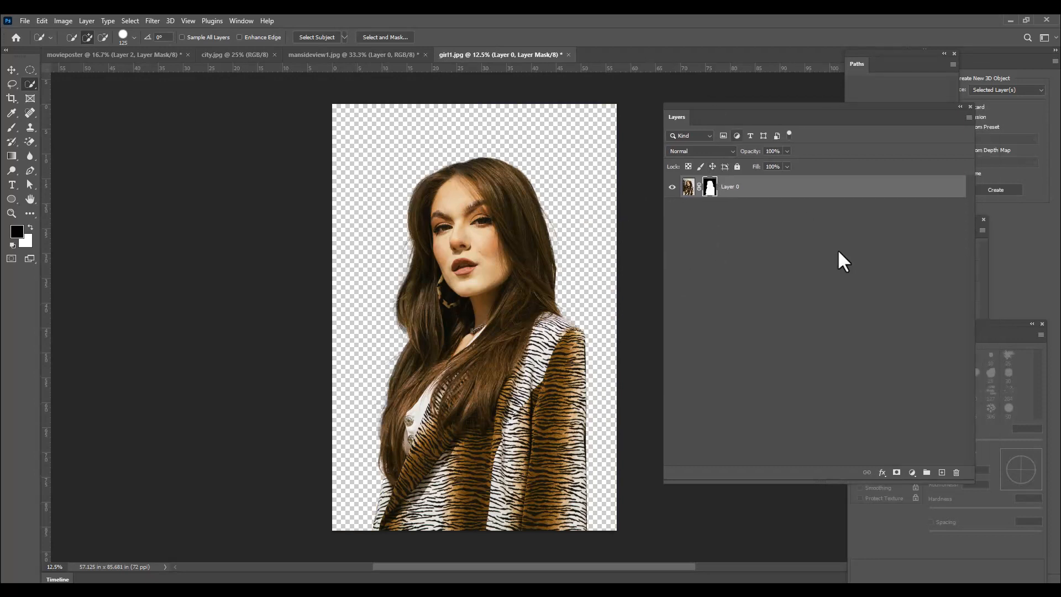
right_click(711, 191)
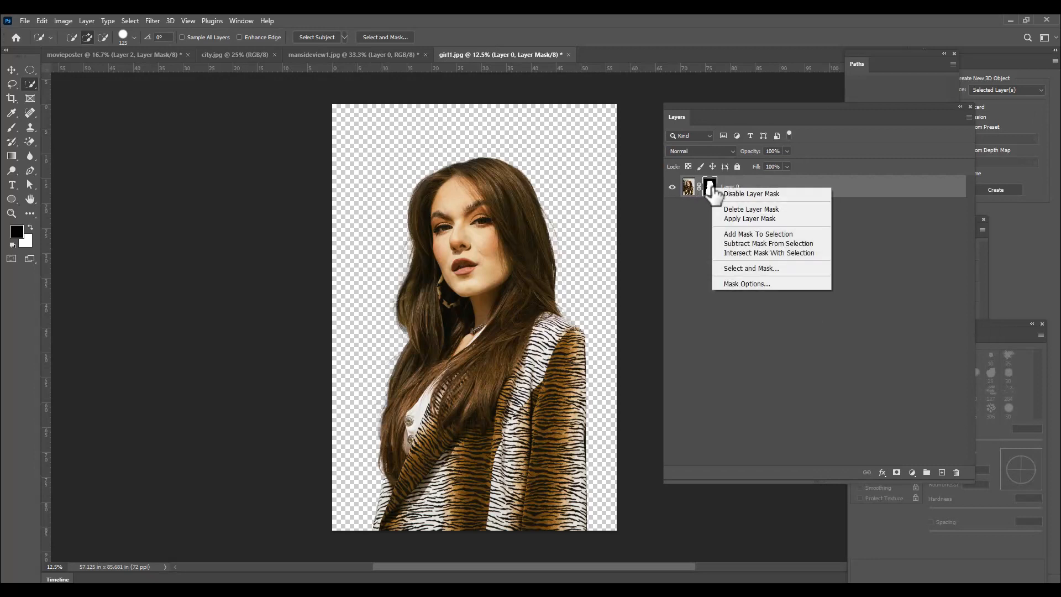
left_click(761, 219)
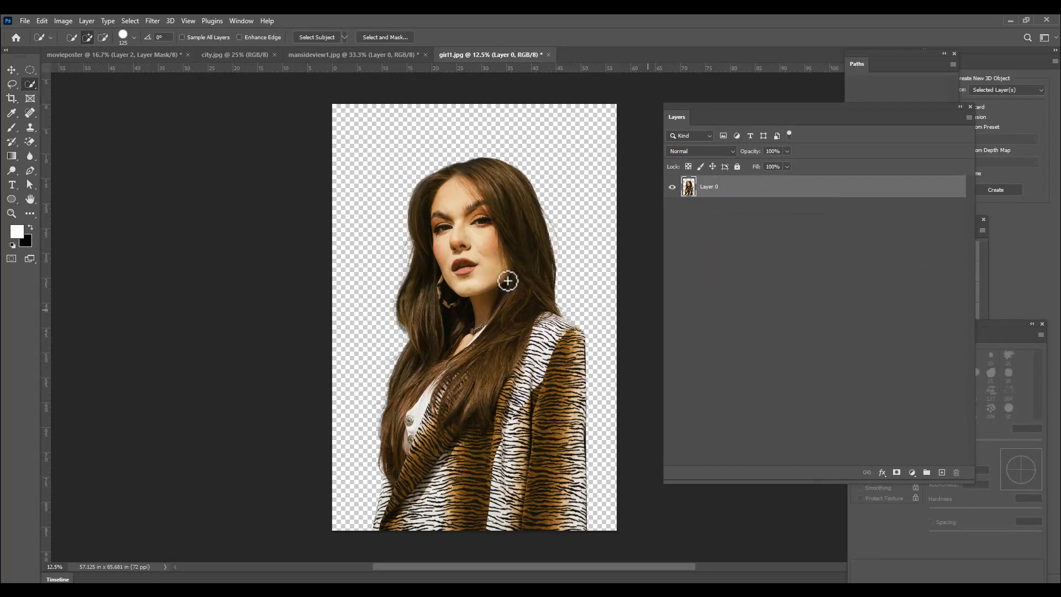
left_click(11, 70)
Bring the woman into the poster as Layer 3, scaled to about 42% below the man's shoulder, and add a mask
left_click_drag(483, 231, 493, 366)
mouse_move(504, 307)
left_mouse_down()
mouse_move(505, 285)
mouse_move(509, 297)
left_mouse_up()
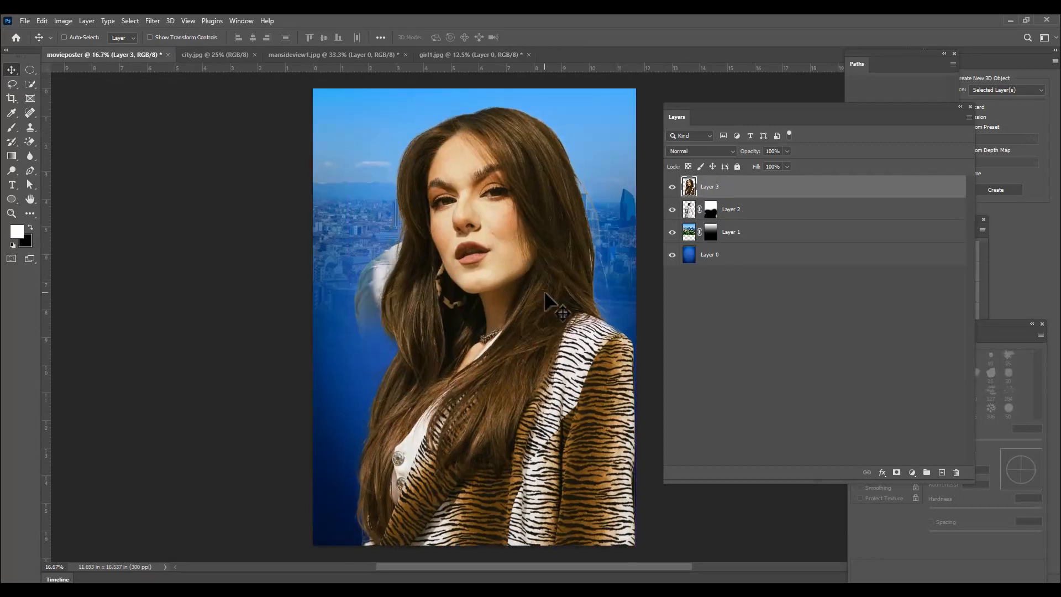
key("ctrl+t")
left_click_drag(636, 100, 570, 216)
left_click_drag(496, 270, 501, 297)
left_click_drag(575, 242, 562, 265)
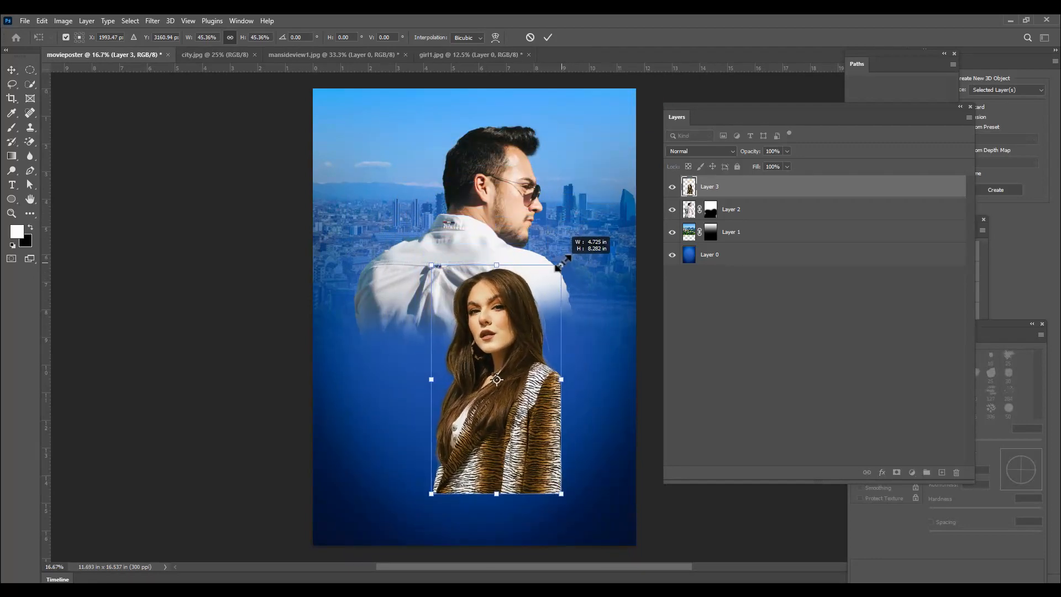
left_click_drag(502, 315, 514, 321)
left_click_drag(575, 270, 569, 281)
left_click_drag(529, 324, 533, 320)
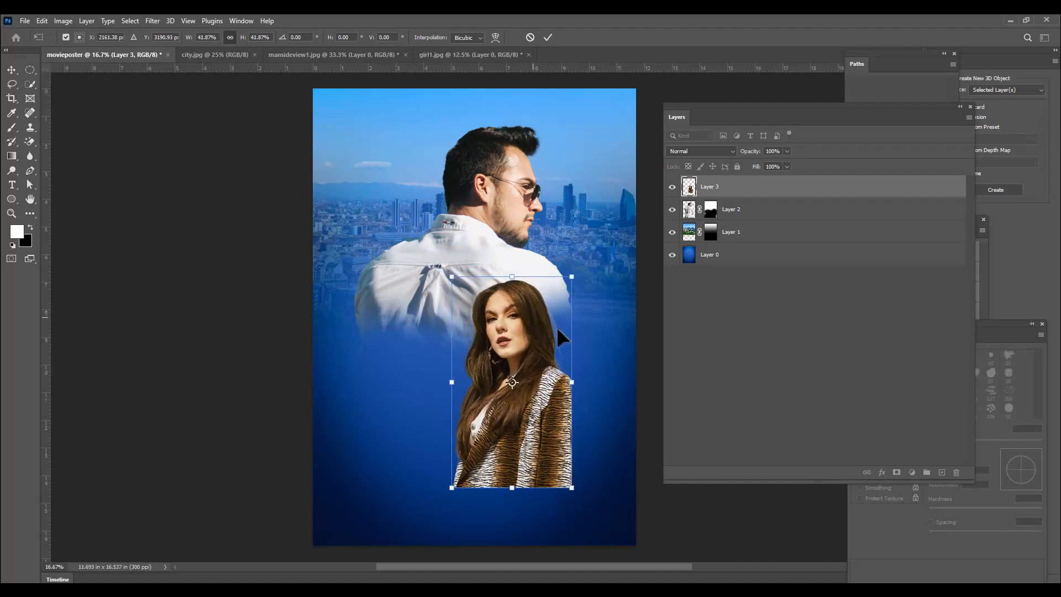
key("Return")
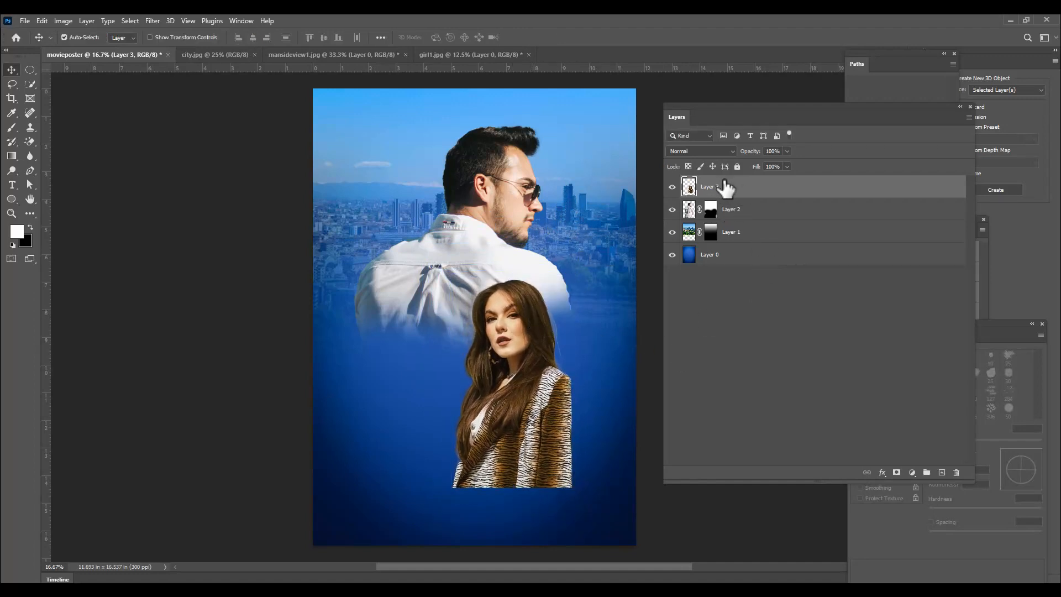
left_click(897, 473)
Paint with a 600 px soft black brush to fade the woman's right and lower edges
key("x")
left_click(11, 127)
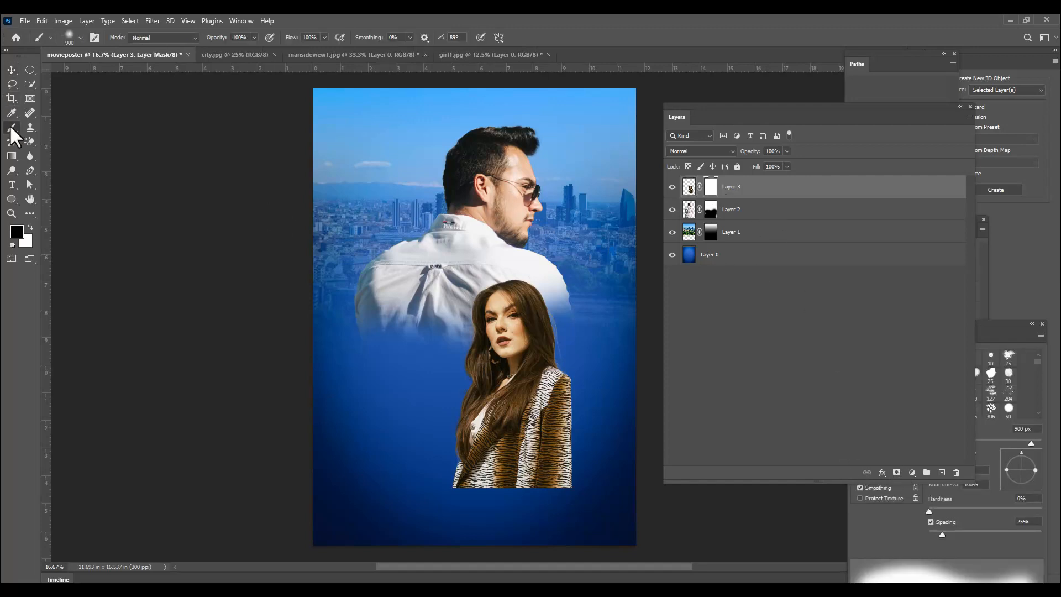
left_click(67, 38)
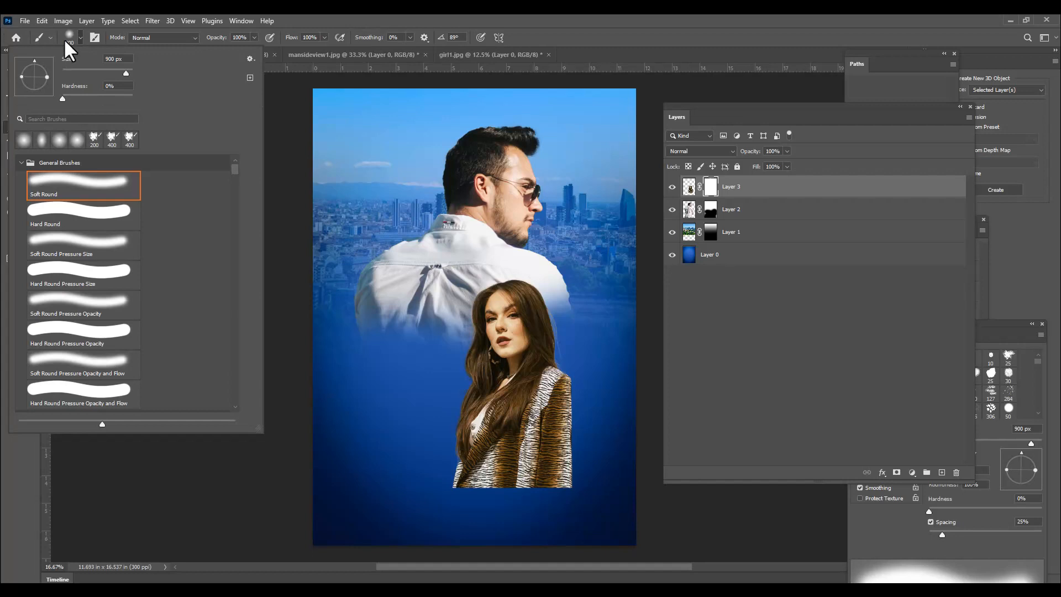
left_click(492, 15)
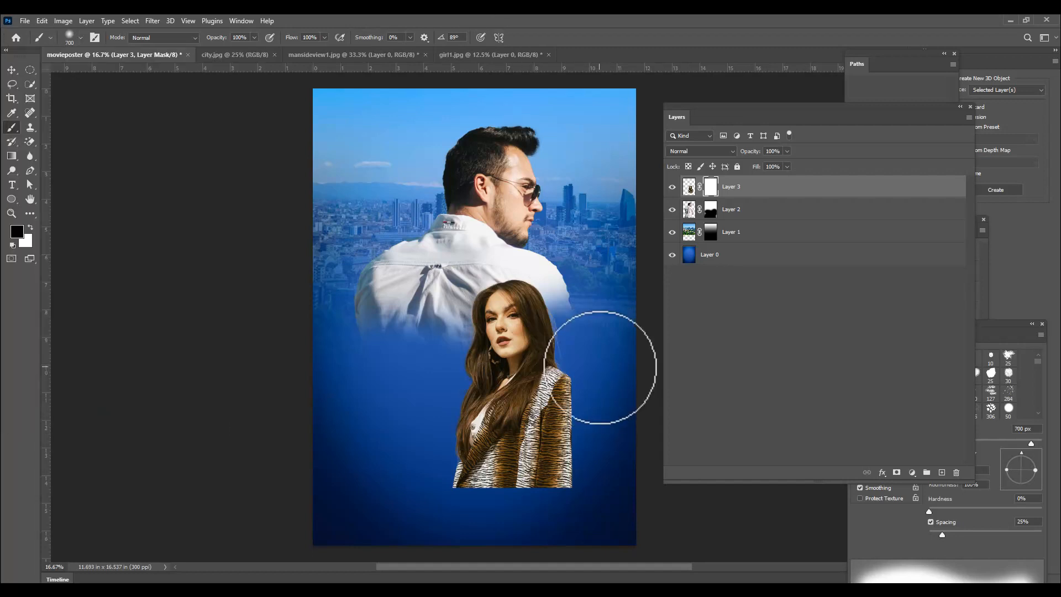
key("bracketleft")
key("bracketleft")
key("bracketleft")
mouse_move(583, 374)
left_mouse_down()
mouse_move(594, 386)
mouse_move(582, 462)
left_mouse_up()
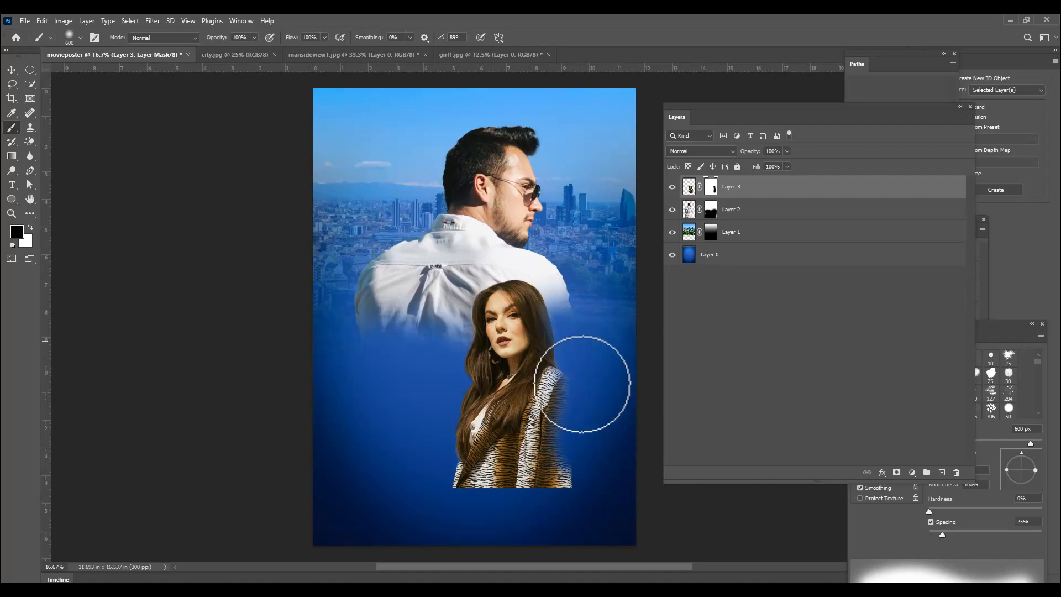
mouse_move(583, 489)
left_mouse_down()
mouse_move(564, 510)
mouse_move(528, 510)
mouse_move(542, 496)
mouse_move(493, 507)
mouse_move(567, 487)
mouse_move(493, 504)
mouse_move(470, 499)
mouse_move(474, 490)
mouse_move(435, 498)
mouse_move(434, 474)
mouse_move(449, 475)
mouse_move(459, 498)
mouse_move(507, 499)
mouse_move(572, 471)
mouse_move(584, 451)
mouse_move(542, 495)
mouse_move(450, 484)
mouse_move(431, 497)
mouse_move(455, 496)
left_mouse_up()
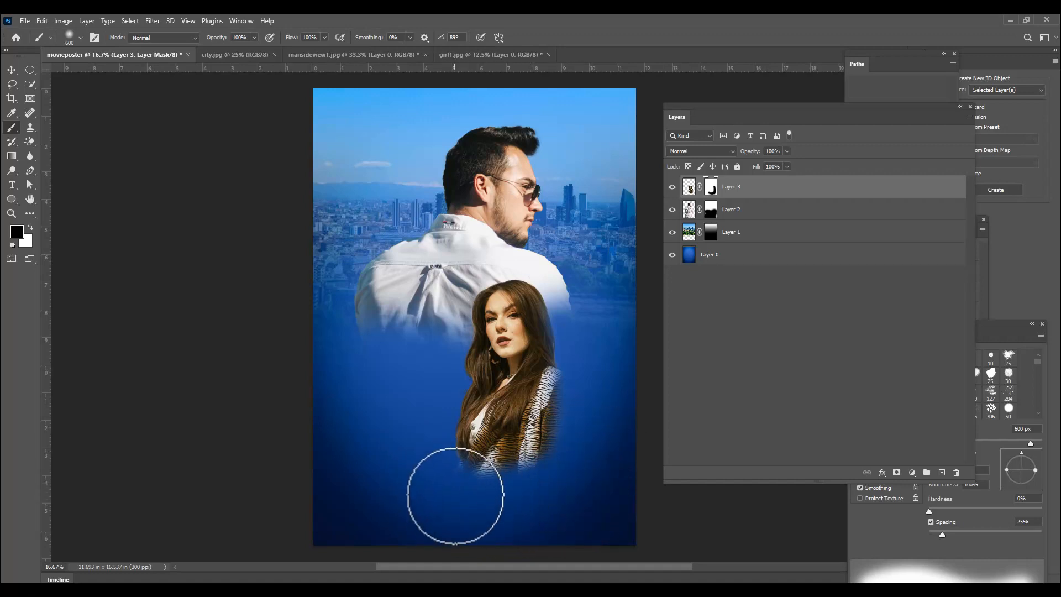
Move the woman up and right, enlarge her slightly, and open the file browser
left_click(11, 69)
left_click_drag(522, 314, 534, 300)
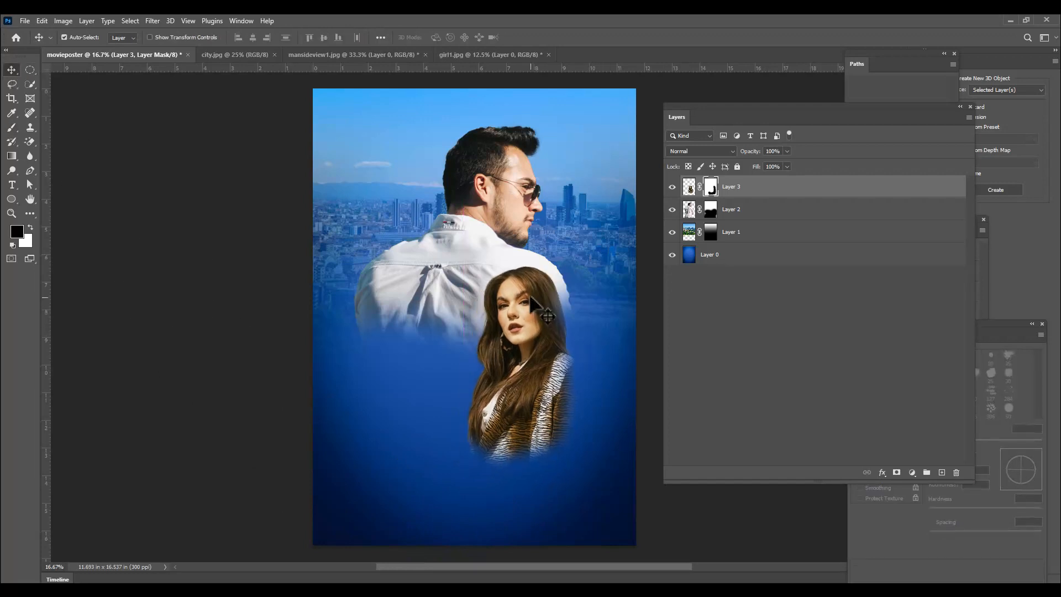
key("ctrl+t")
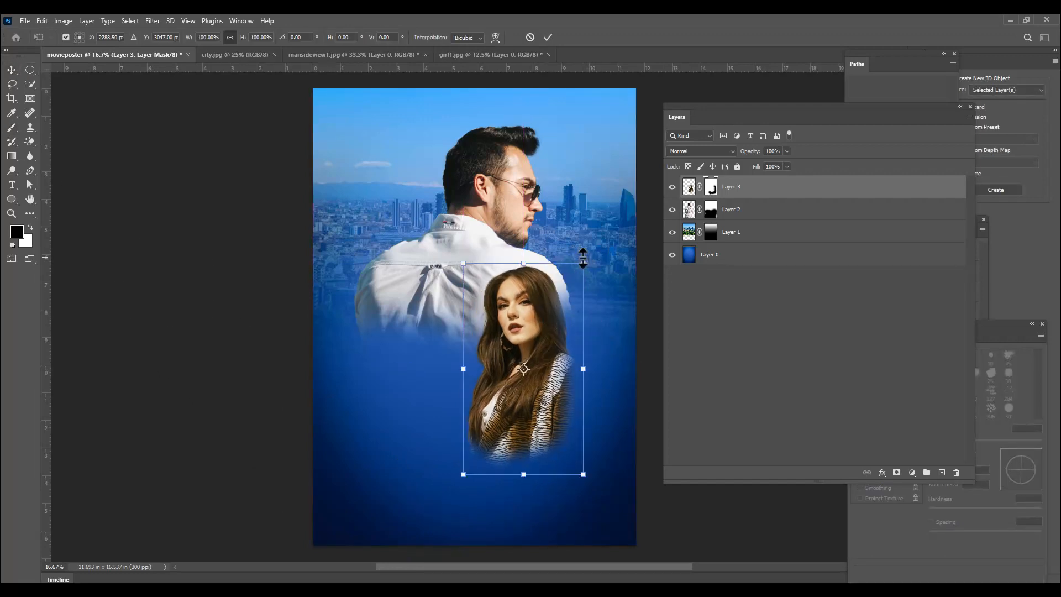
left_click_drag(583, 257, 592, 253)
key("Return")
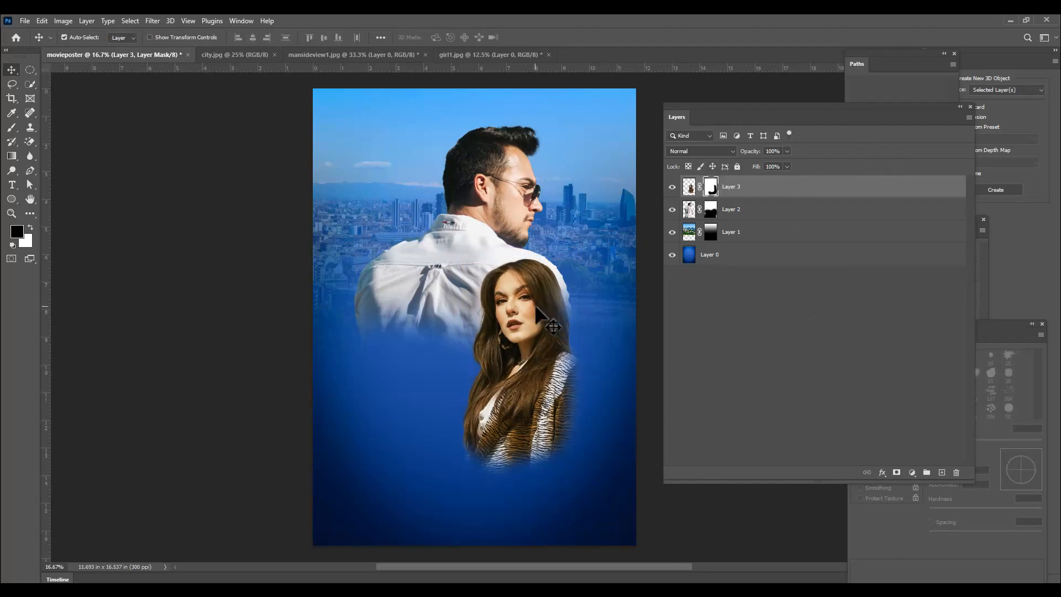
left_click_drag(557, 302, 552, 301)
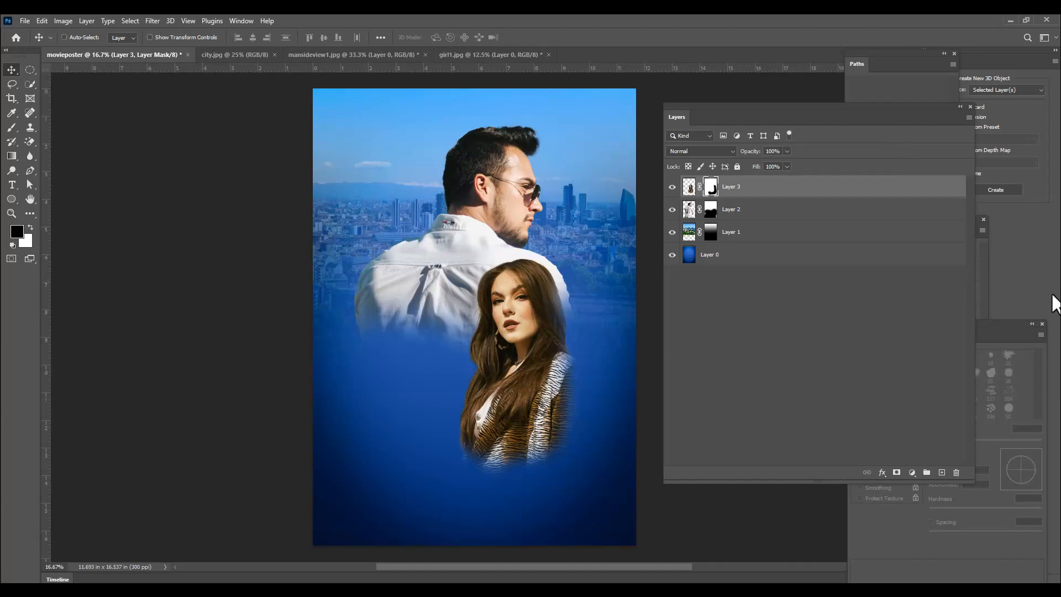
key("ctrl+o")
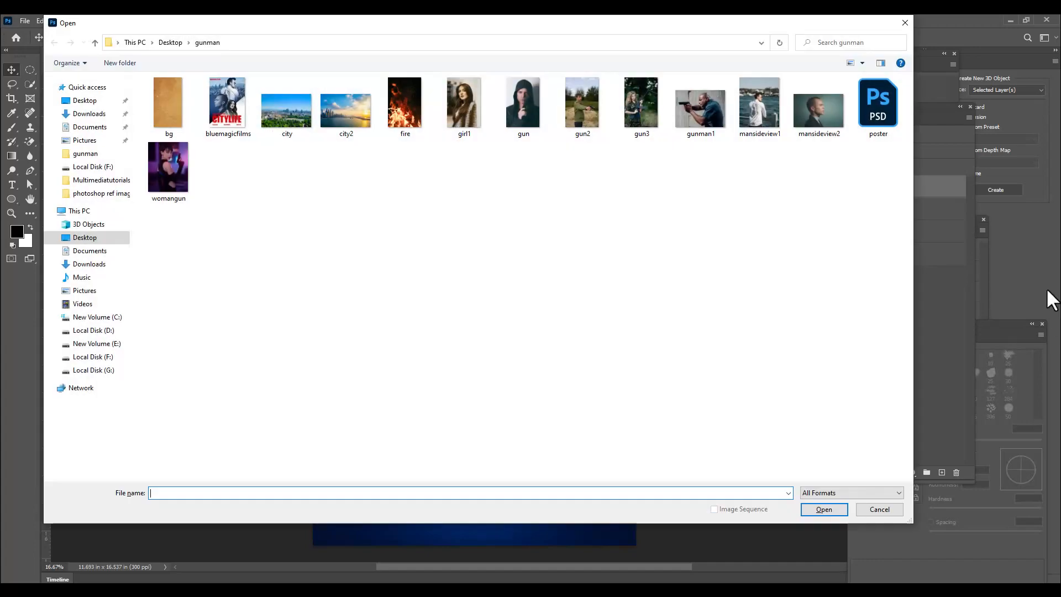
Open mansideview2.jpg and mask away the backdrop behind the man's profile
left_click(813, 128)
left_click(831, 511)
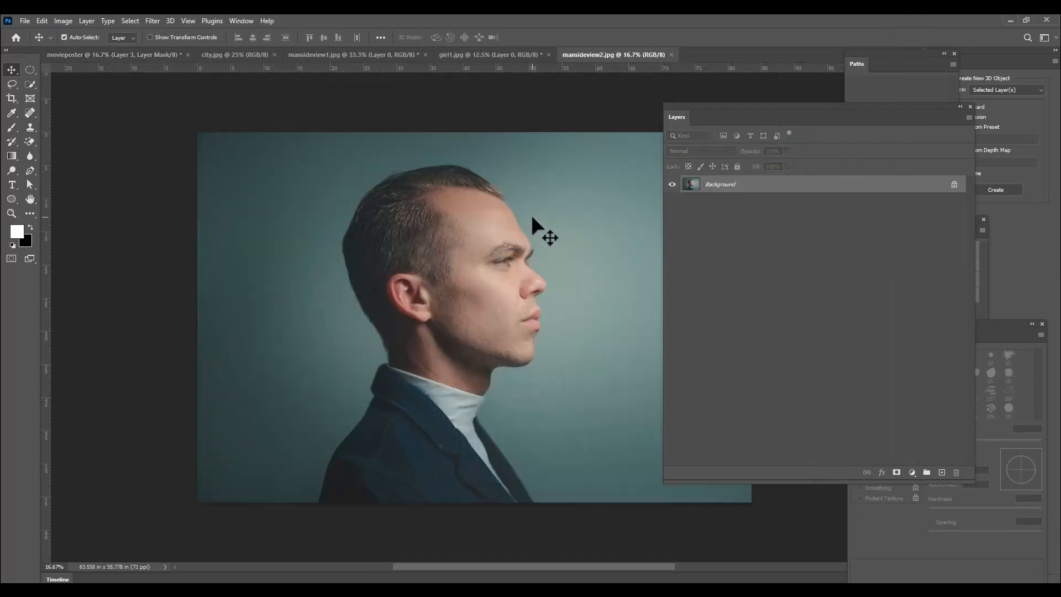
left_click(30, 84)
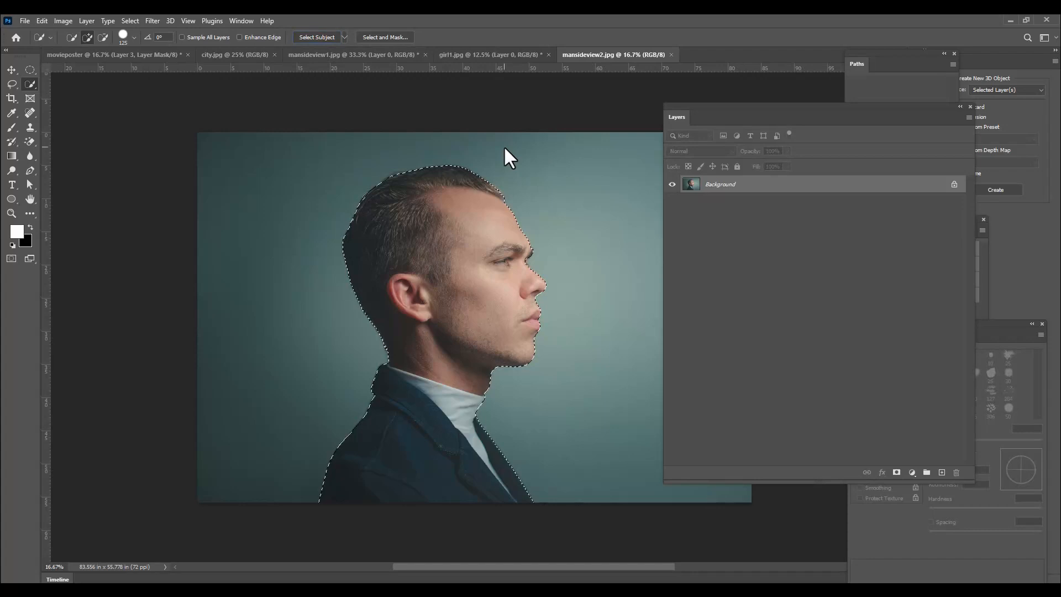
left_click(896, 474)
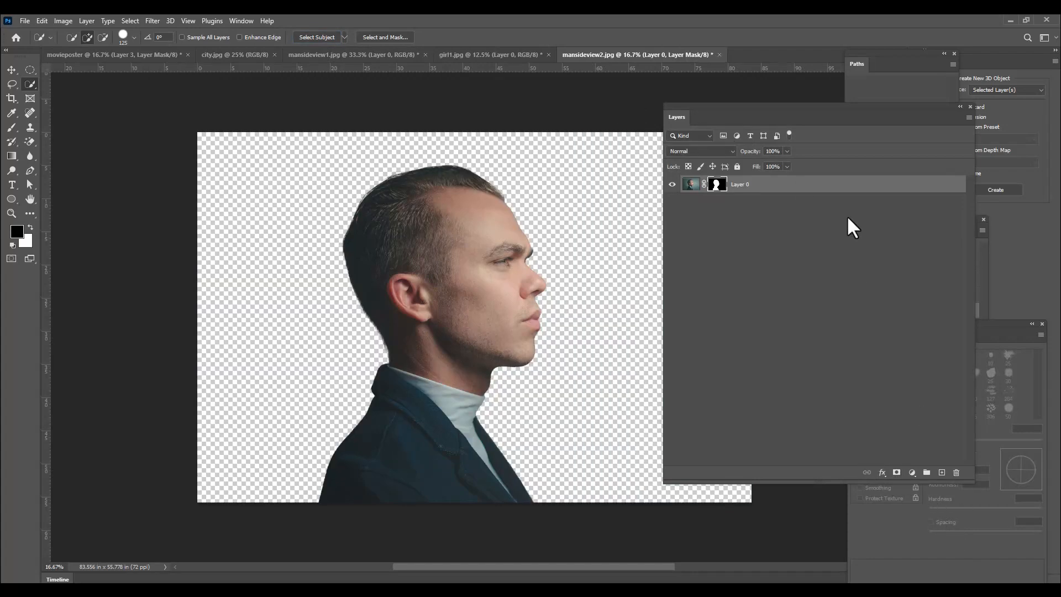
Apply the profile's mask permanently and drag the man into the movieposter
right_click(718, 186)
left_click(776, 216)
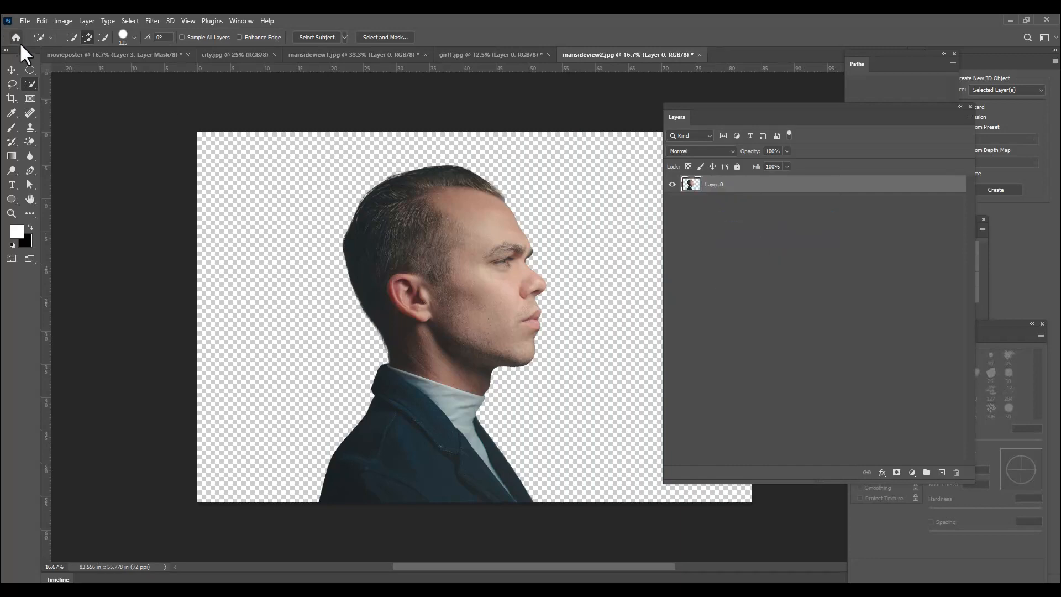
left_click(11, 70)
left_click_drag(425, 211, 444, 392)
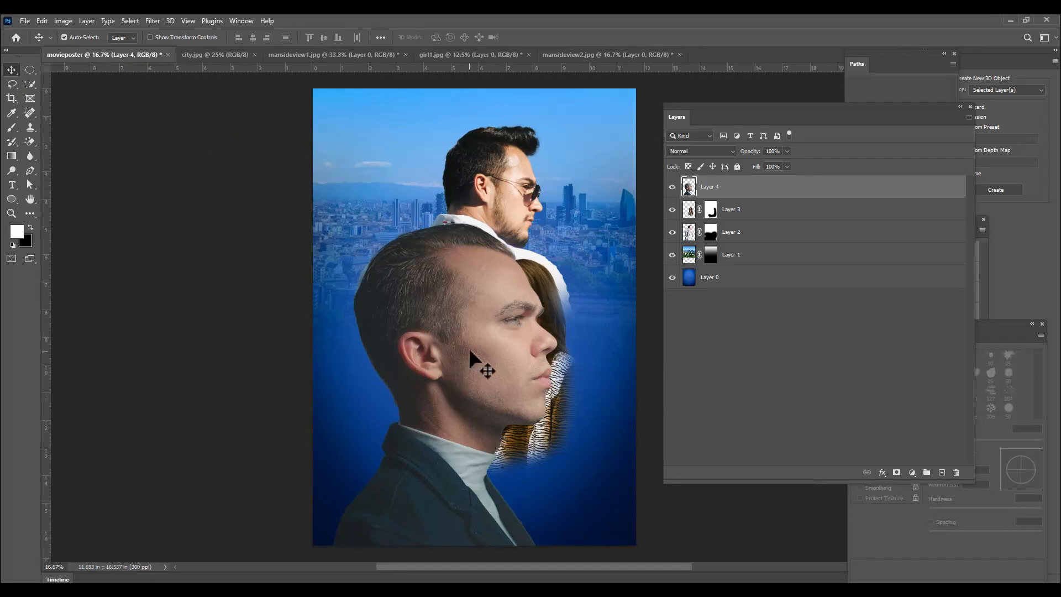
Flip the bald man horizontally and shrink him to about 64% in the lower left
left_click_drag(469, 347, 458, 326)
key("ctrl+t")
right_click(501, 291)
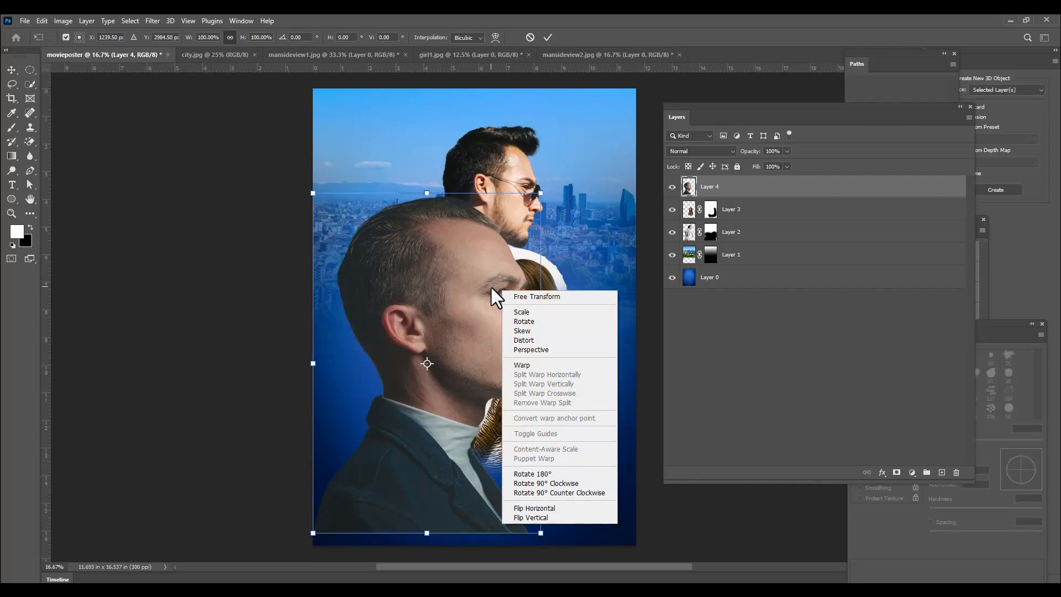
left_click(561, 508)
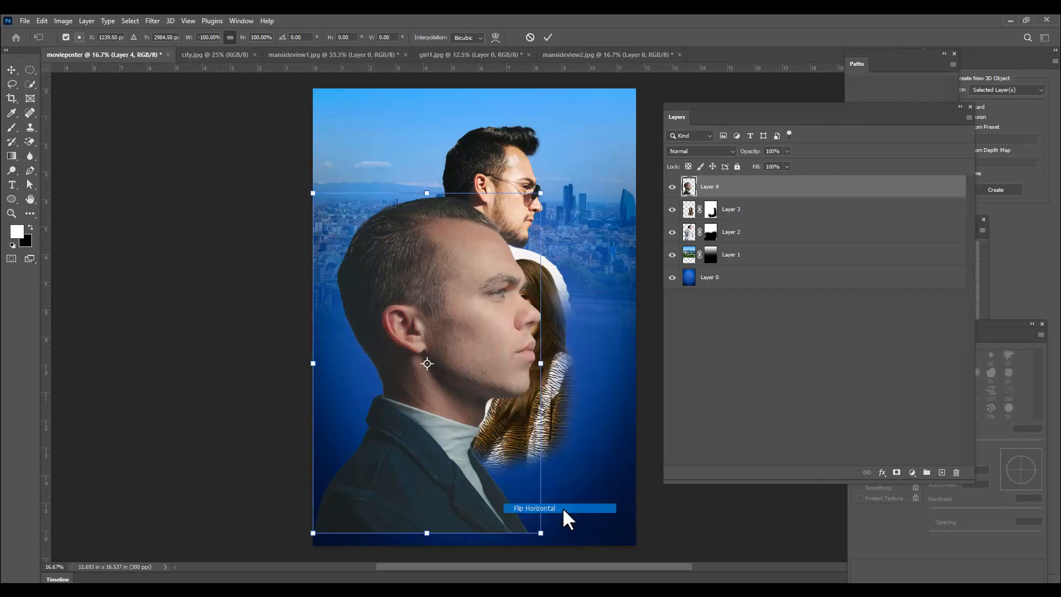
mouse_move(490, 267)
left_mouse_down()
mouse_move(493, 240)
mouse_move(504, 255)
left_mouse_up()
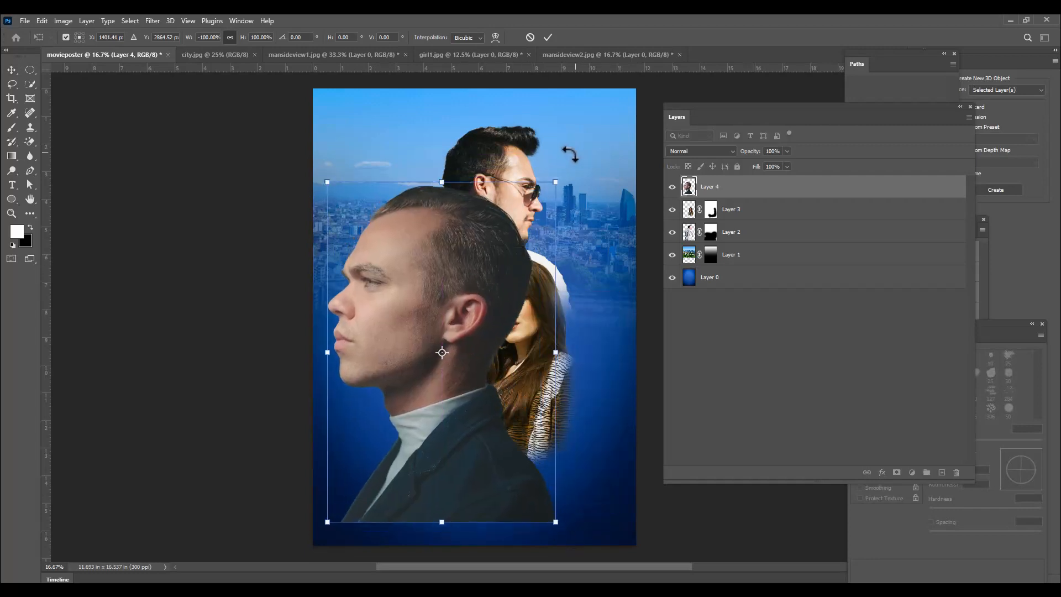
left_click_drag(557, 179, 418, 267)
left_click_drag(472, 438, 490, 466)
key("Return")
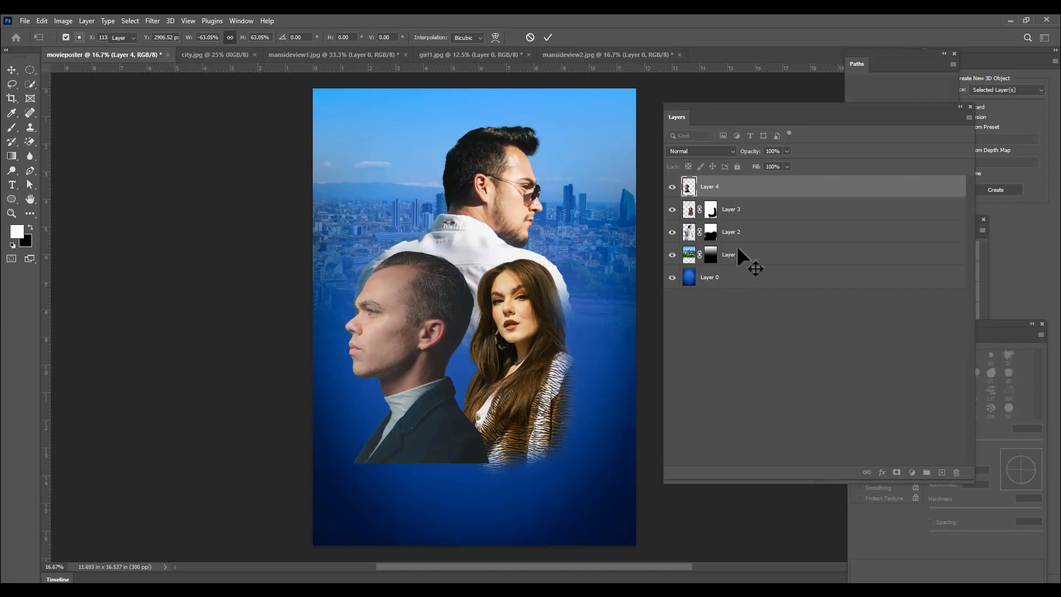
Stack the woman's layer above the bald man and settle her in the lower right
left_click_drag(762, 214, 770, 171)
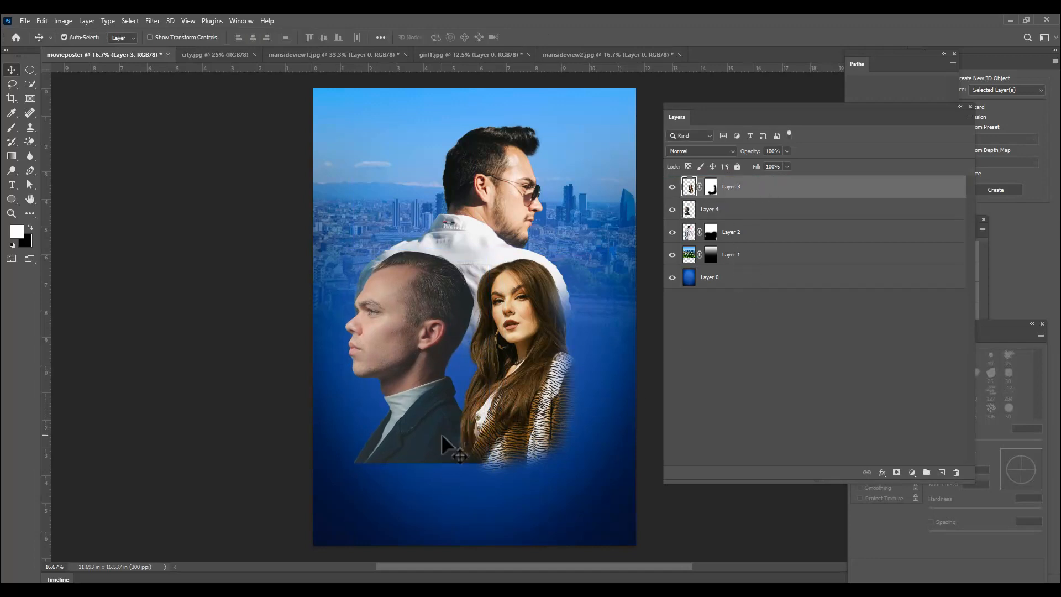
left_click_drag(521, 379, 505, 417)
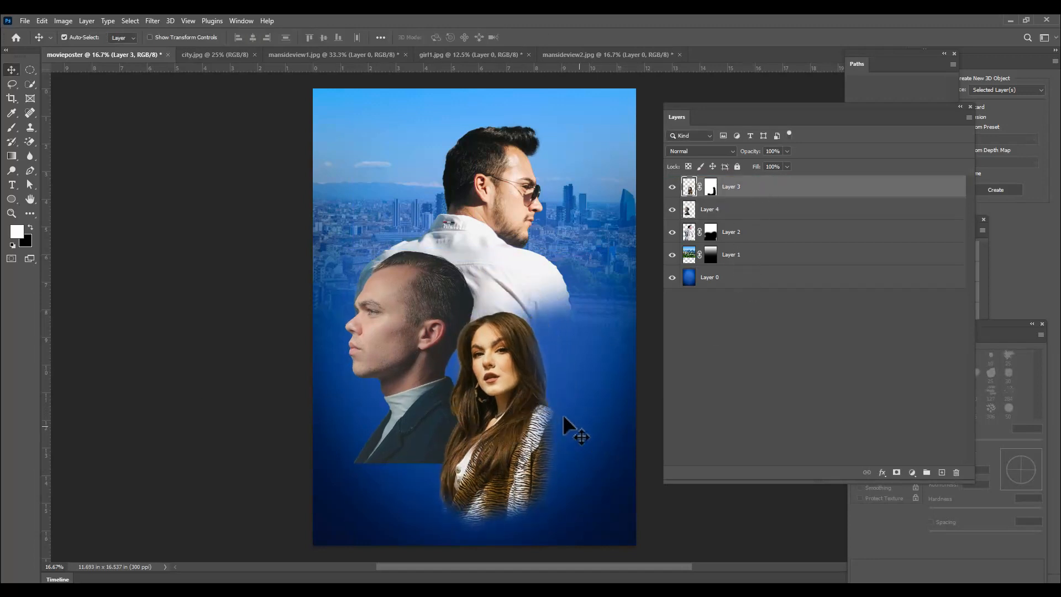
mouse_move(511, 354)
left_mouse_down()
mouse_move(538, 333)
mouse_move(526, 368)
mouse_move(518, 346)
left_mouse_up()
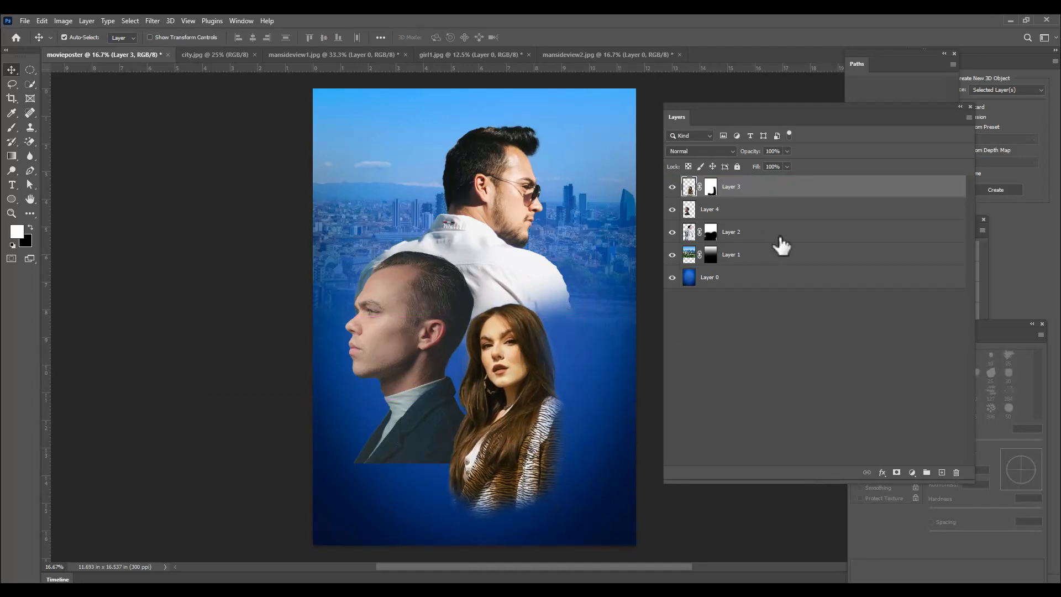
left_click_drag(517, 394, 518, 397)
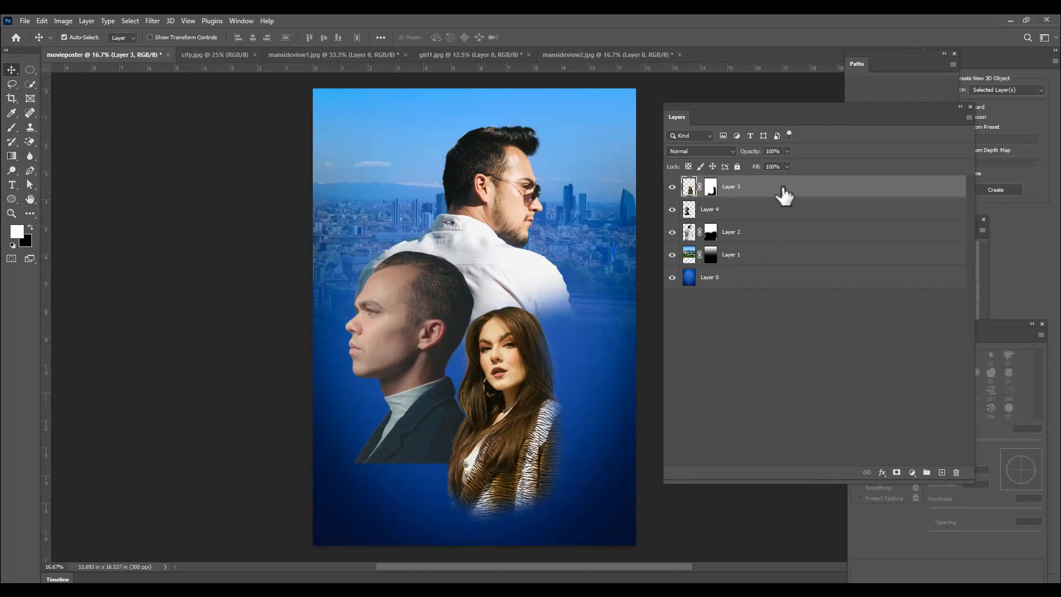
Flip the woman's Layer 3 horizontally and nudge her slightly left
key("ctrl+t")
right_click(535, 337)
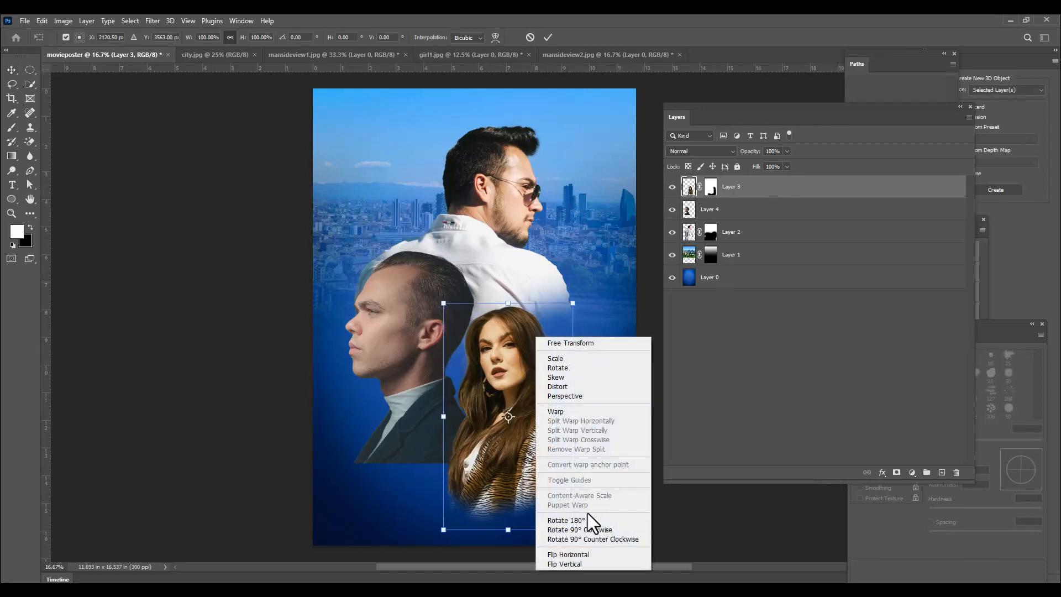
left_click(568, 555)
left_click_drag(516, 349, 512, 348)
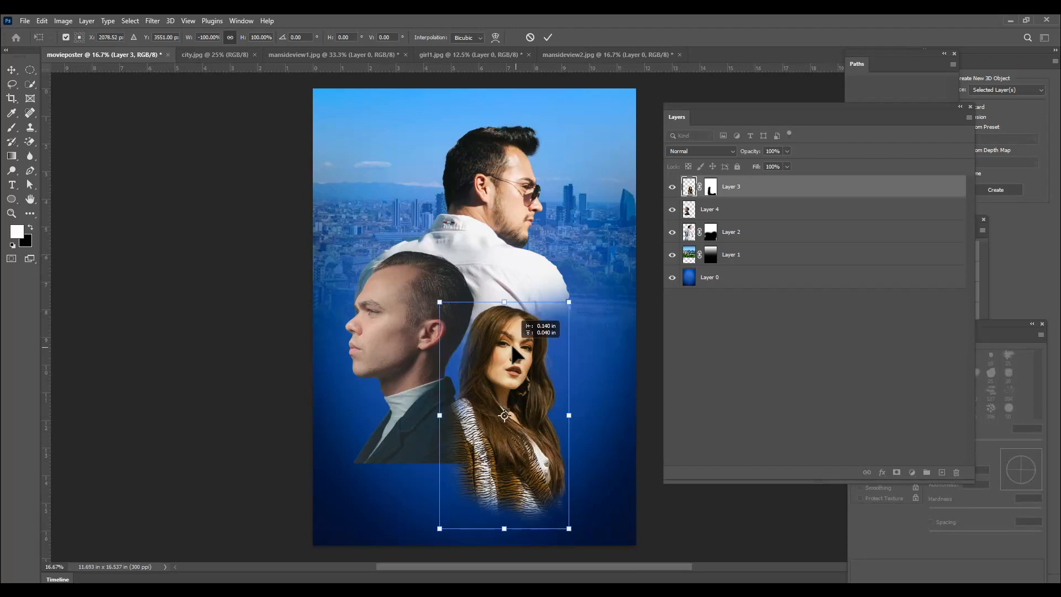
left_click(743, 208)
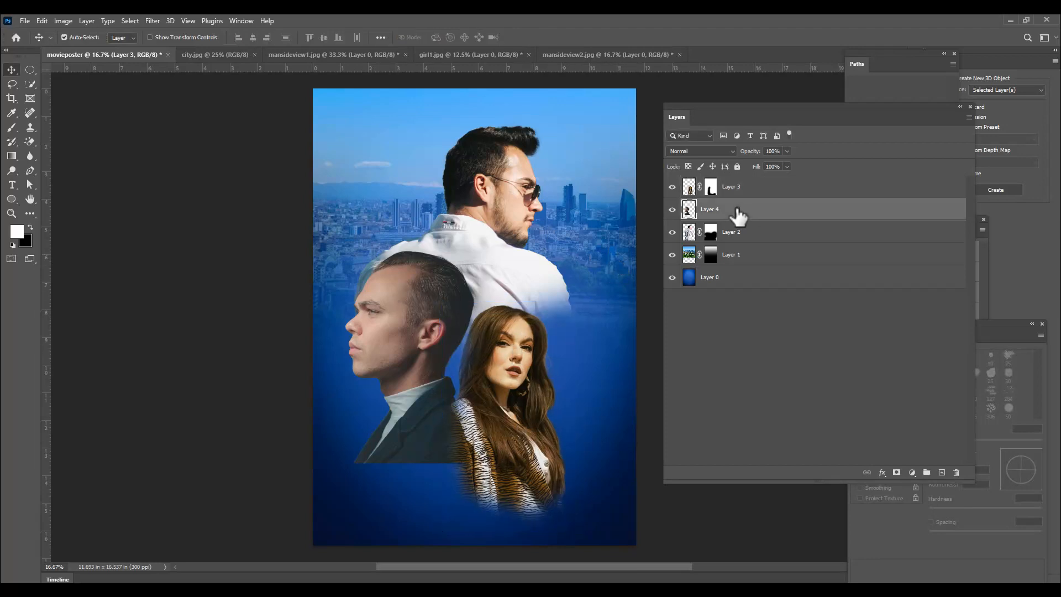
Shrink the bald man's Layer 4 to about 91% and add a layer mask
key("ctrl+t")
left_click_drag(489, 249, 482, 259)
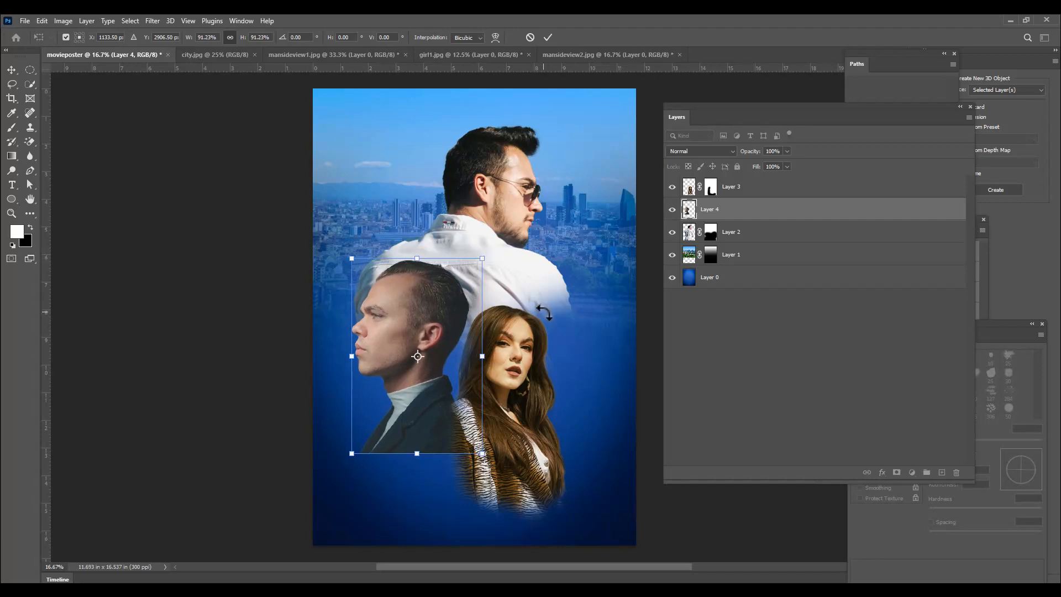
key("Return")
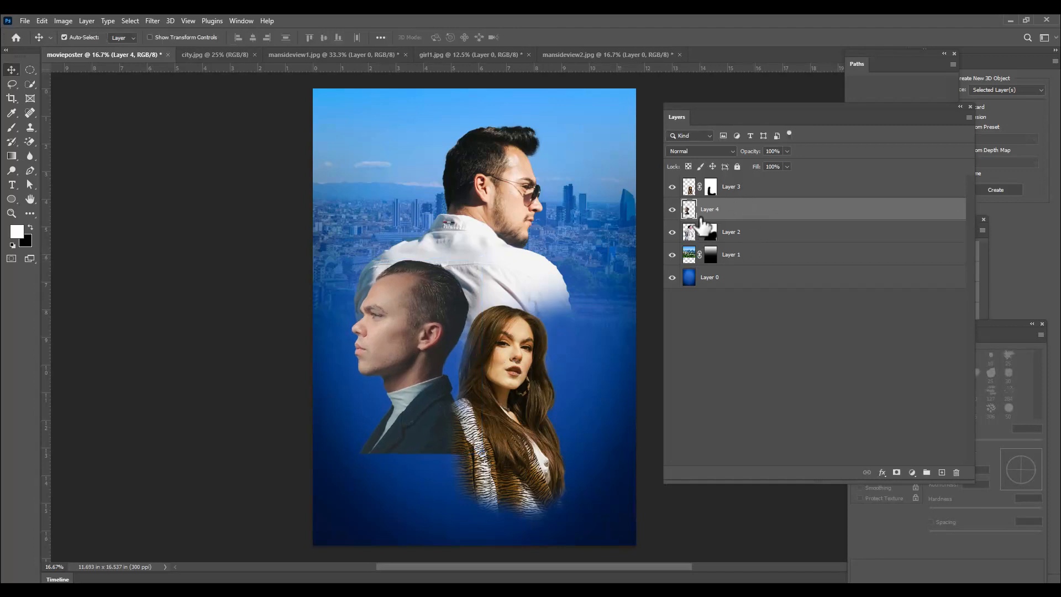
left_click(896, 473)
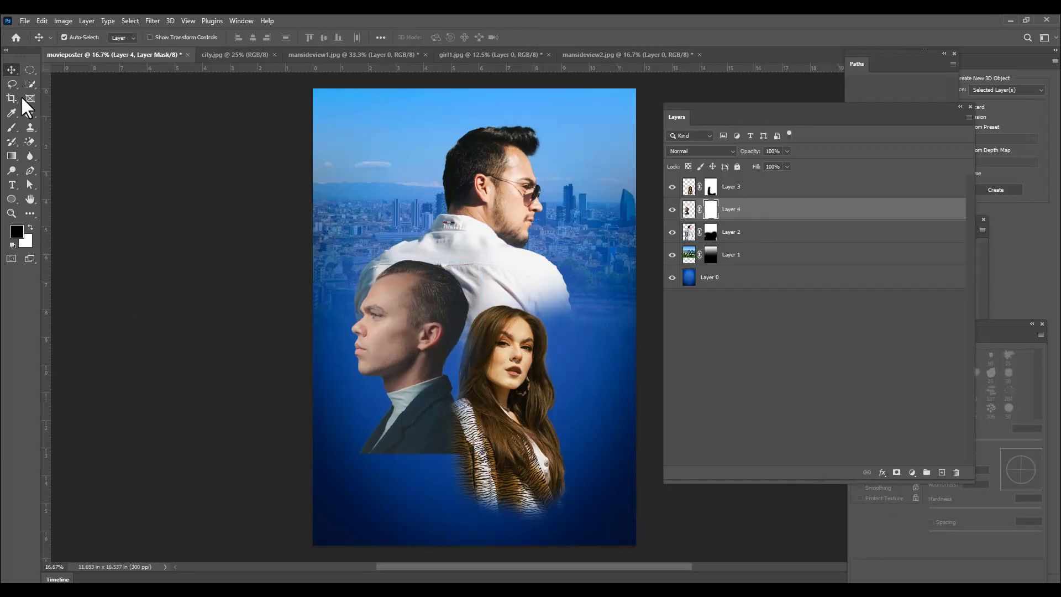
Paint black over the bottom of Layer 4's mask to fade the bald man's lower jacket
left_click(11, 127)
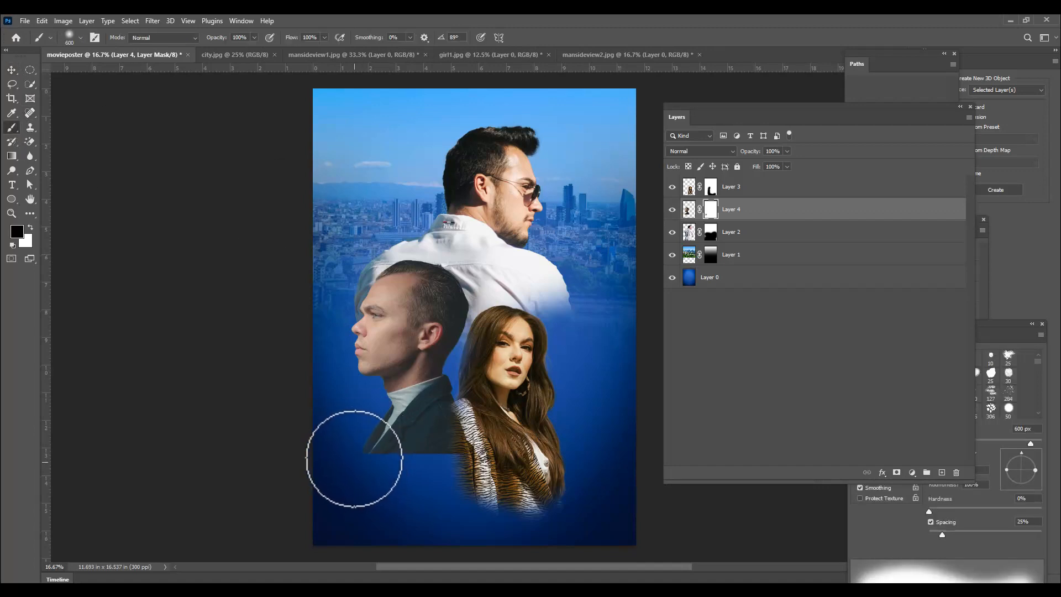
mouse_move(405, 474)
left_mouse_down()
mouse_move(439, 473)
mouse_move(476, 444)
mouse_move(480, 423)
mouse_move(459, 454)
mouse_move(433, 461)
left_mouse_up()
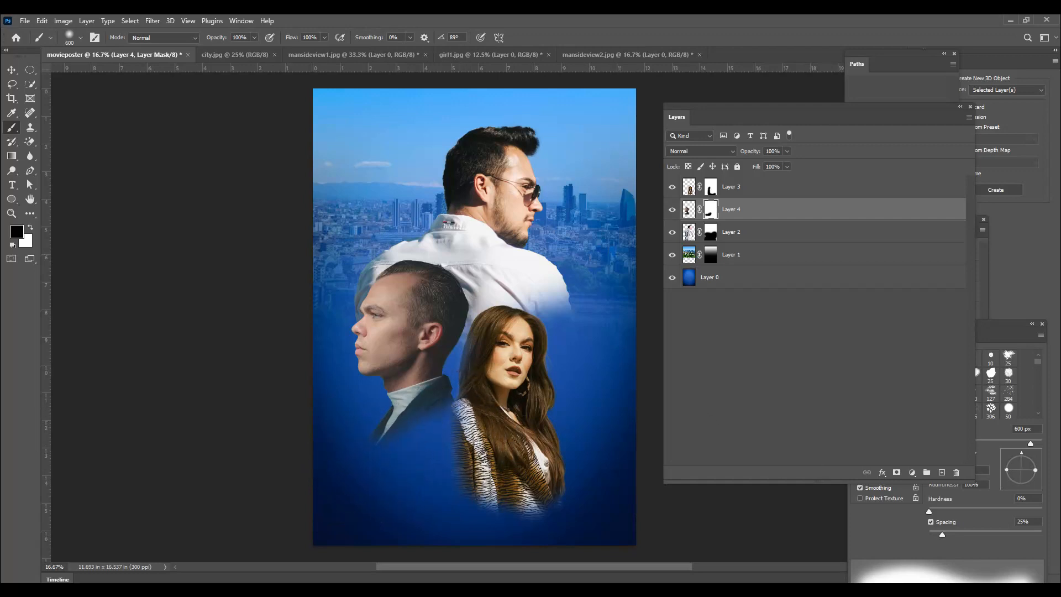
left_click(11, 69)
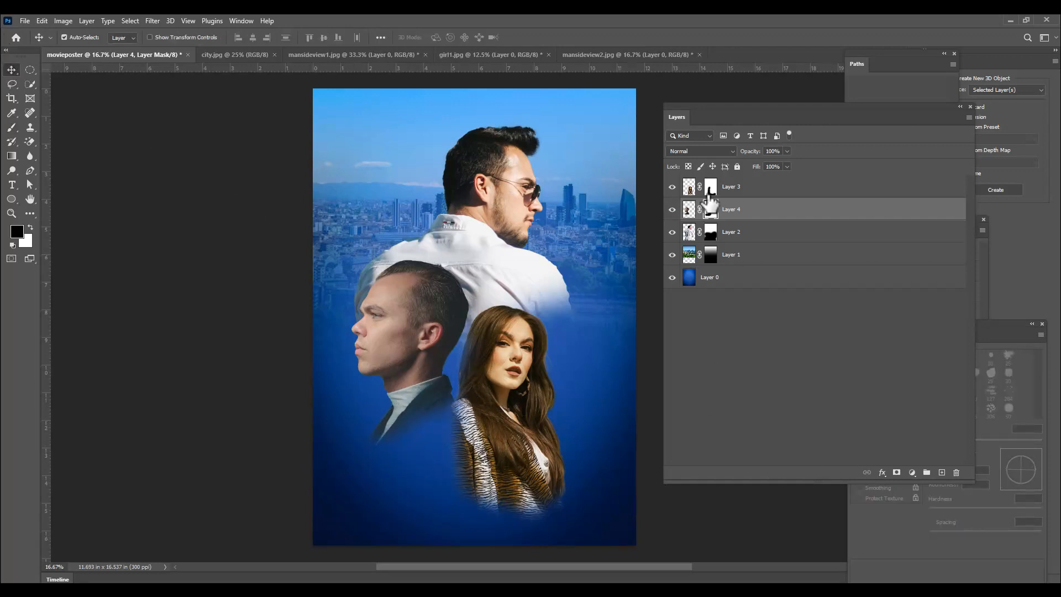
key("ctrl+2")
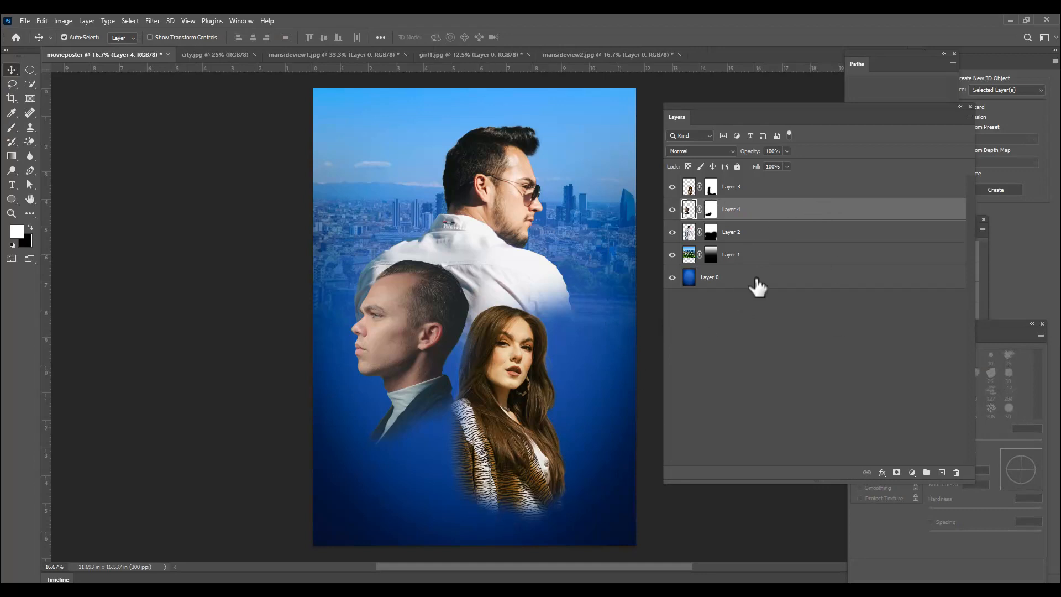
Scale the woman's Layer 3 down to about 91%
left_click(781, 198)
key("ctrl+t")
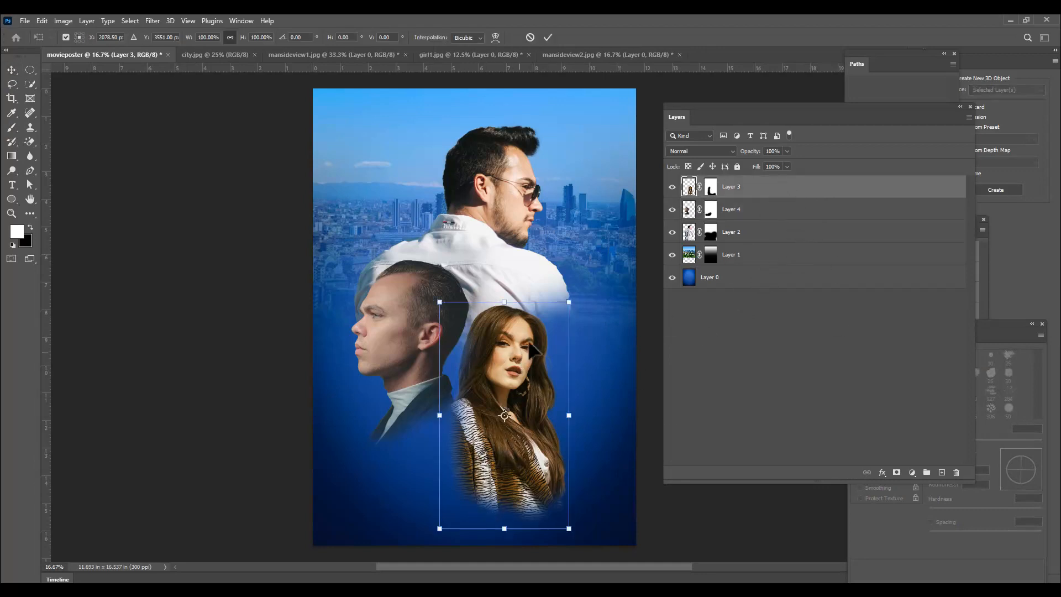
left_click_drag(570, 299, 562, 308)
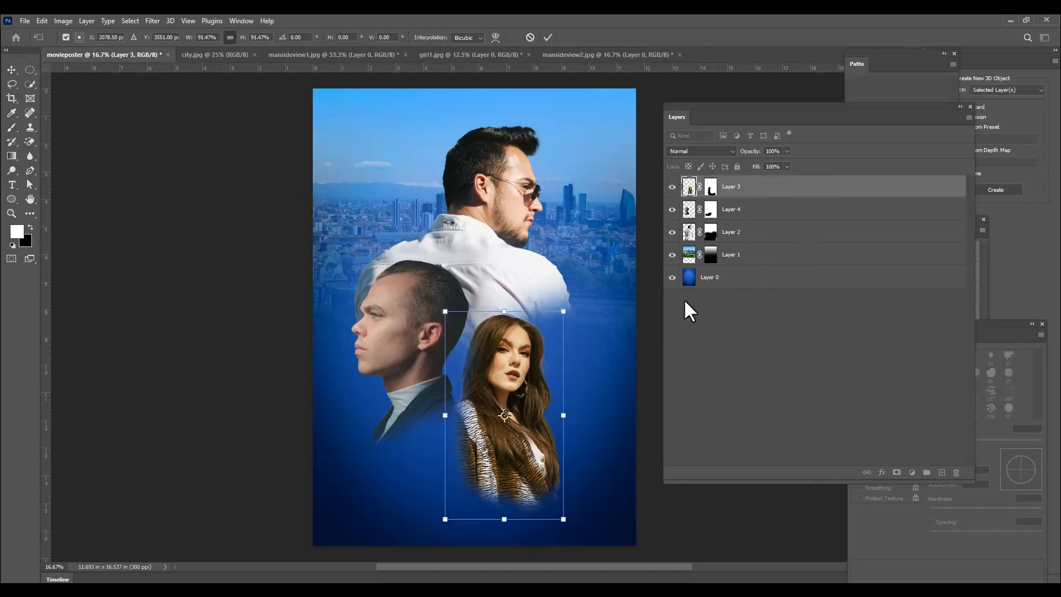
key("Return")
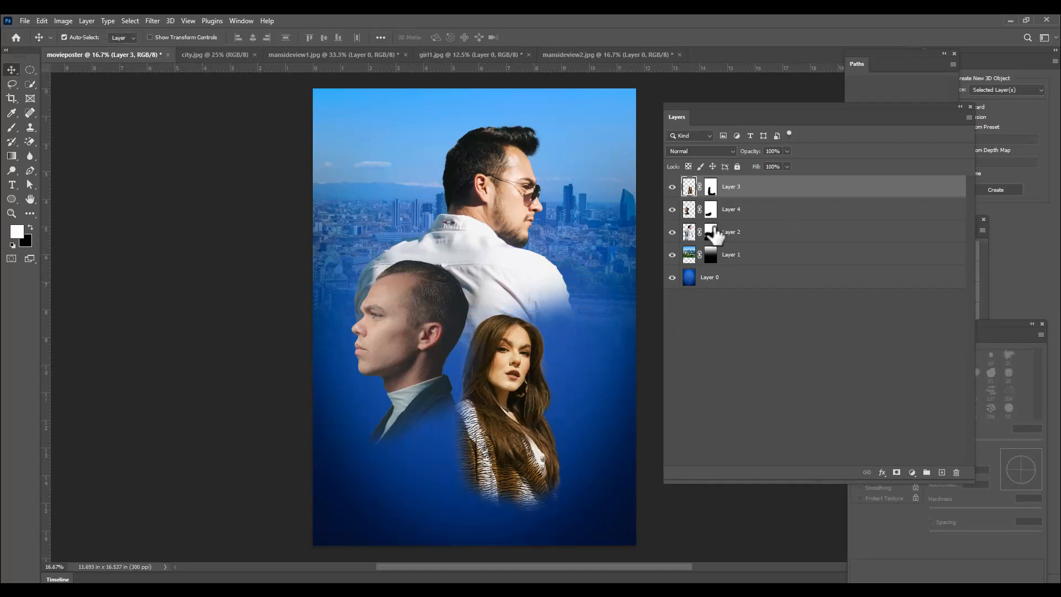
Scale the bald man's Layer 4 down to about 86%, then add Layer 2 to the selection
left_click(763, 211)
key("ctrl+t")
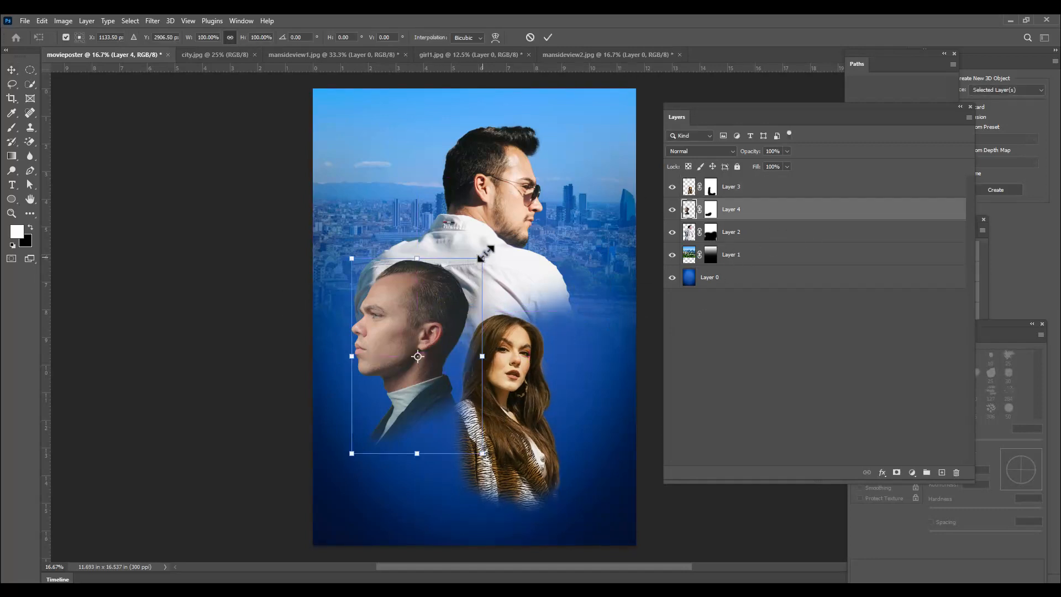
left_click_drag(485, 255, 475, 267)
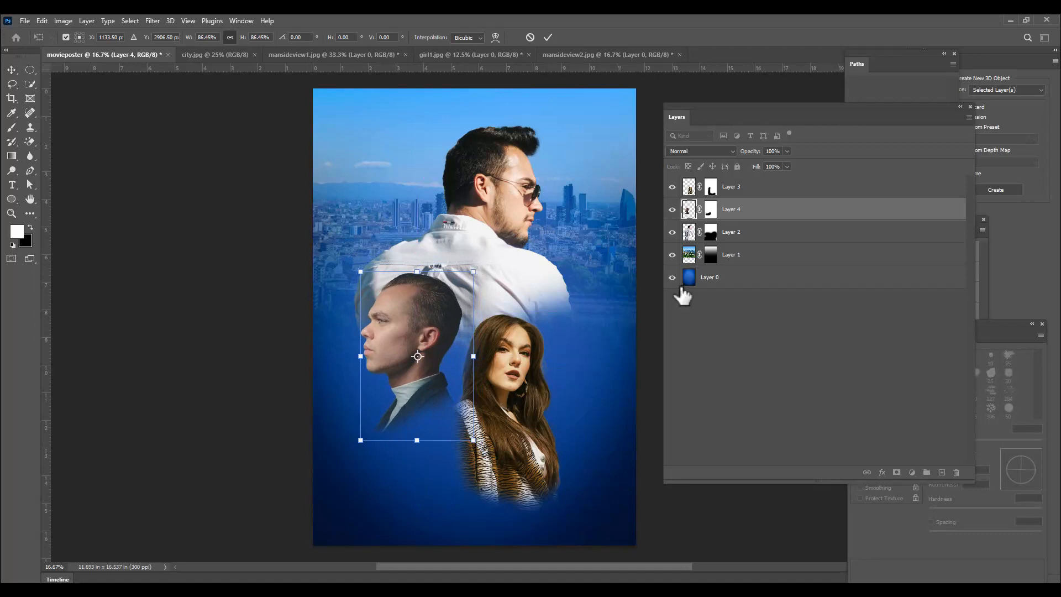
key("Return")
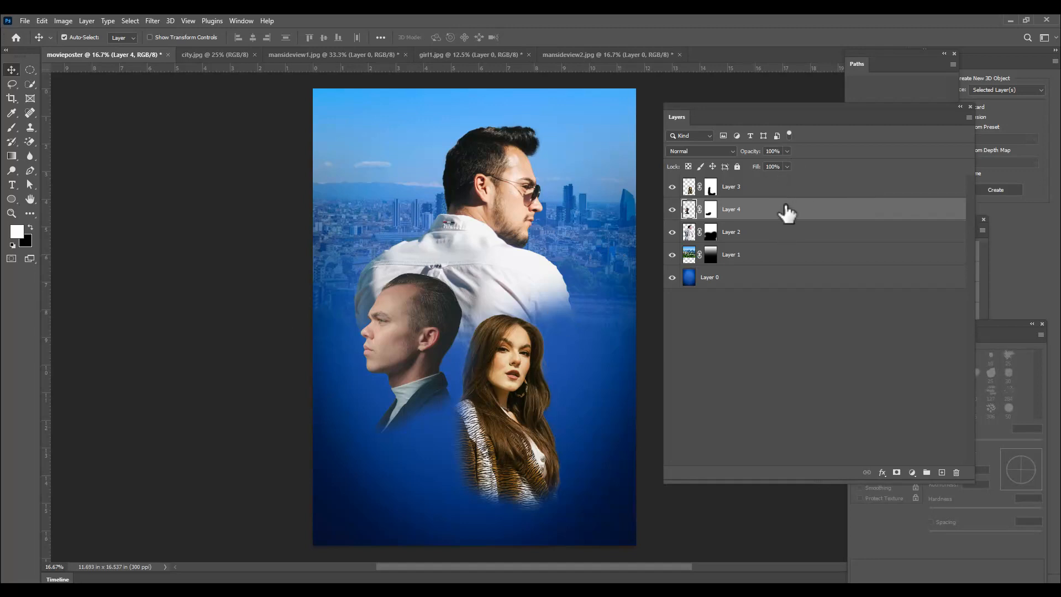
left_click(772, 238, "ctrl")
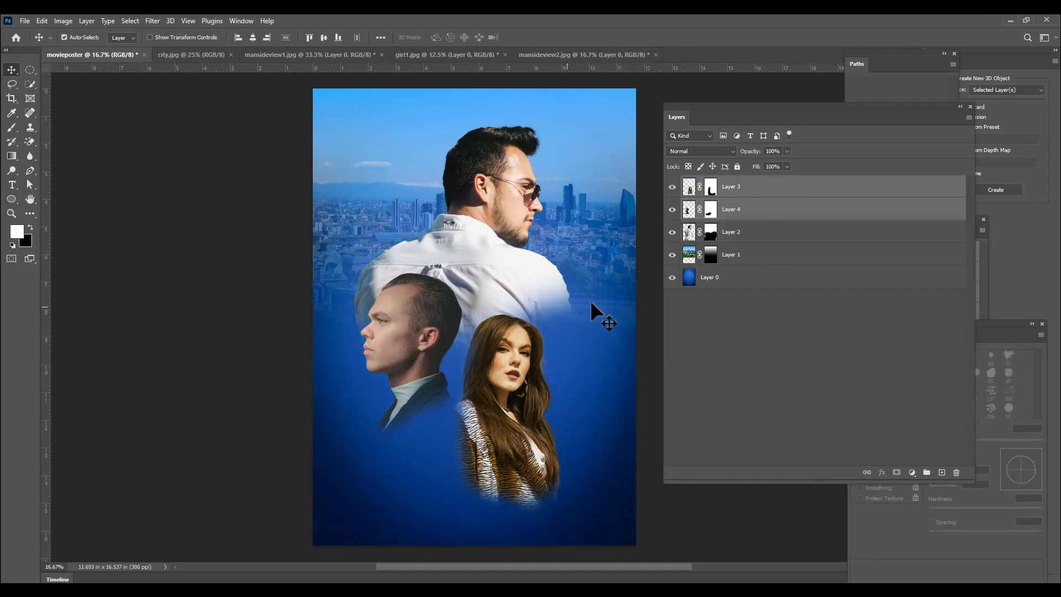
Scale Layers 2, 3 and 4 together to about 96.45% and shift the group upward
left_click(762, 238, "ctrl")
key("ctrl+t")
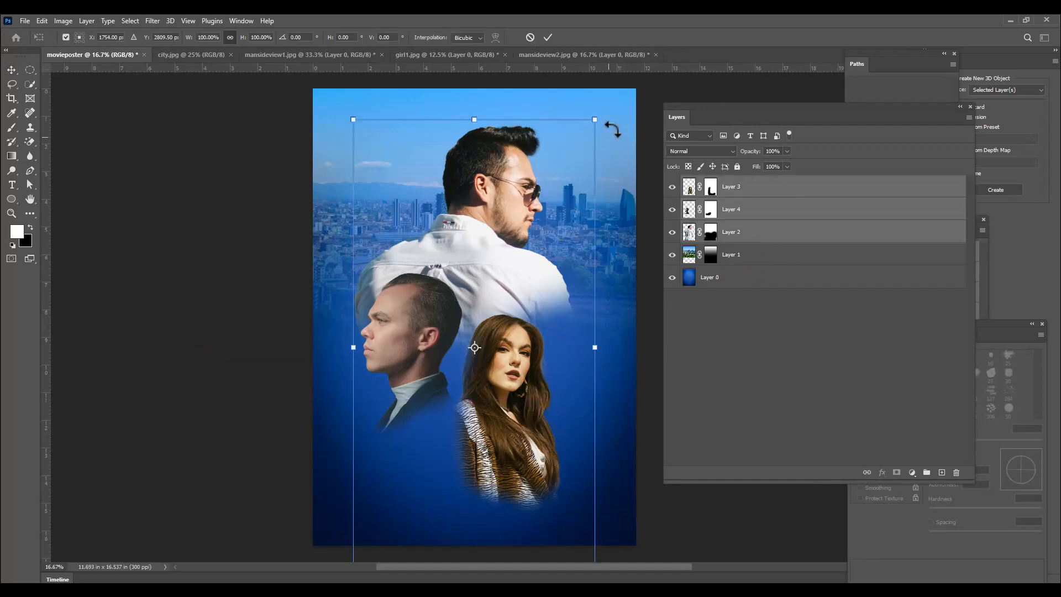
left_click_drag(592, 116, 599, 113)
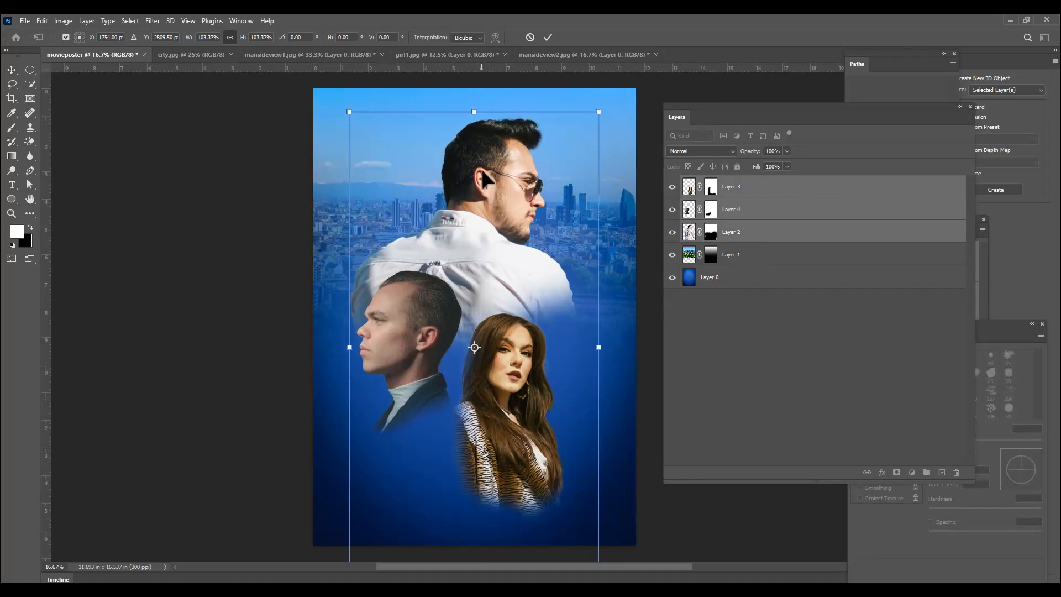
left_click_drag(480, 167, 517, 133)
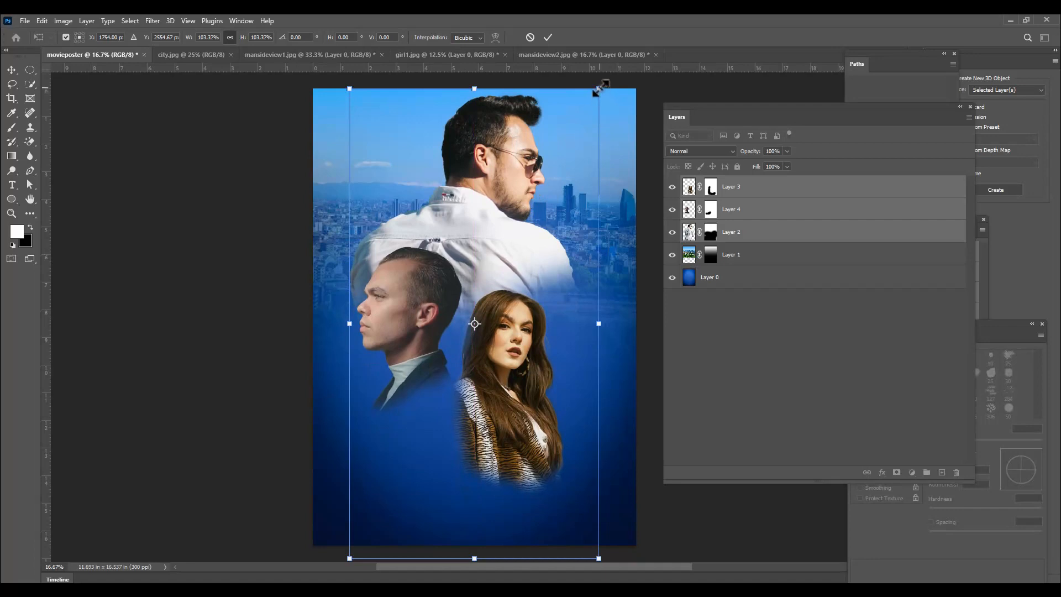
left_click_drag(599, 88, 526, 161)
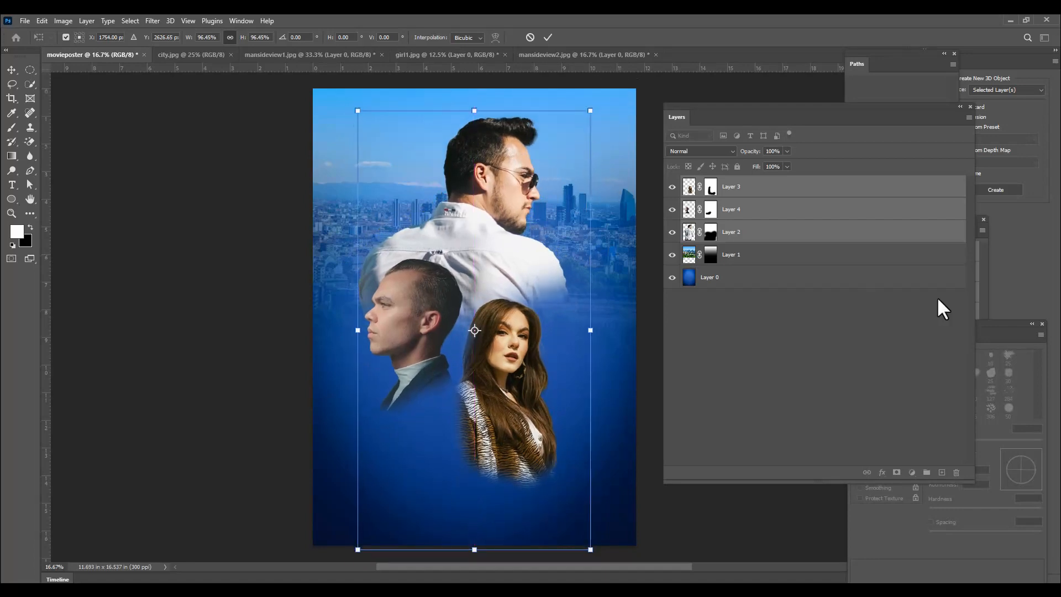
key("Return")
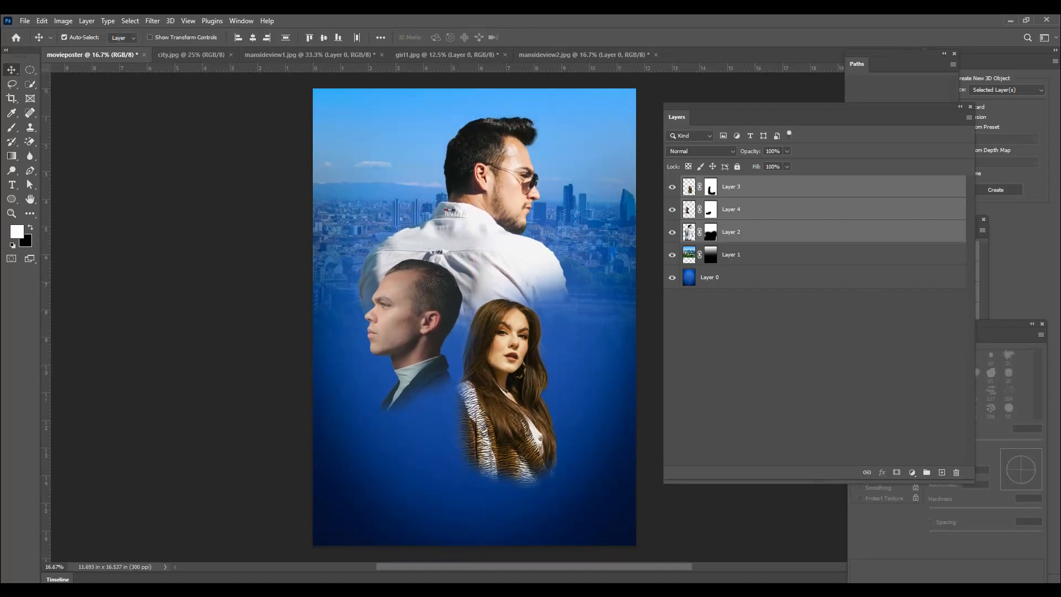
left_click_drag(668, 103, 675, 102)
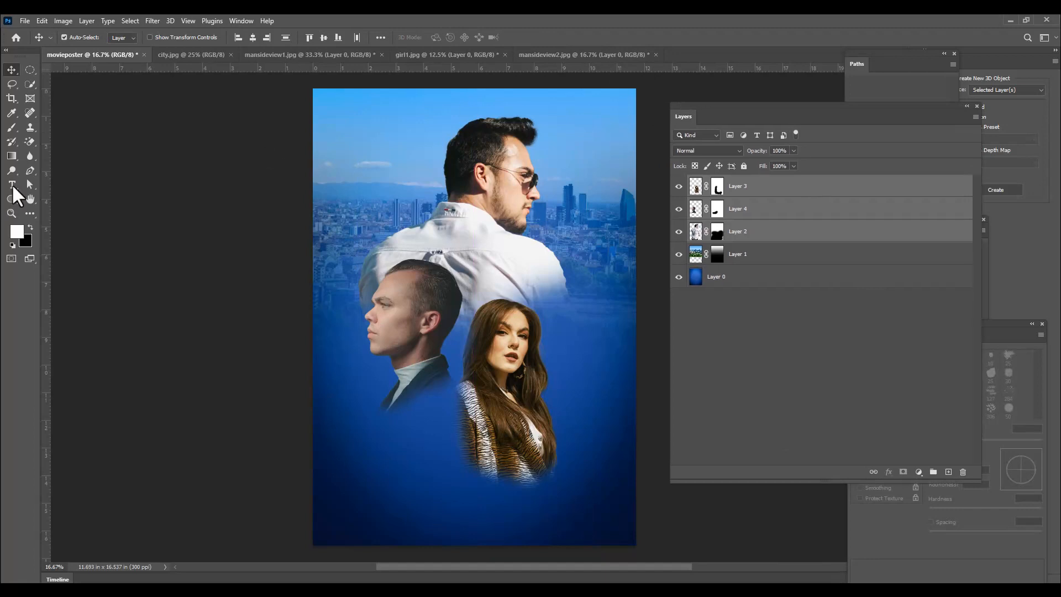
Type CITYLIFE on the lower poster and move it right and up
left_click(12, 185)
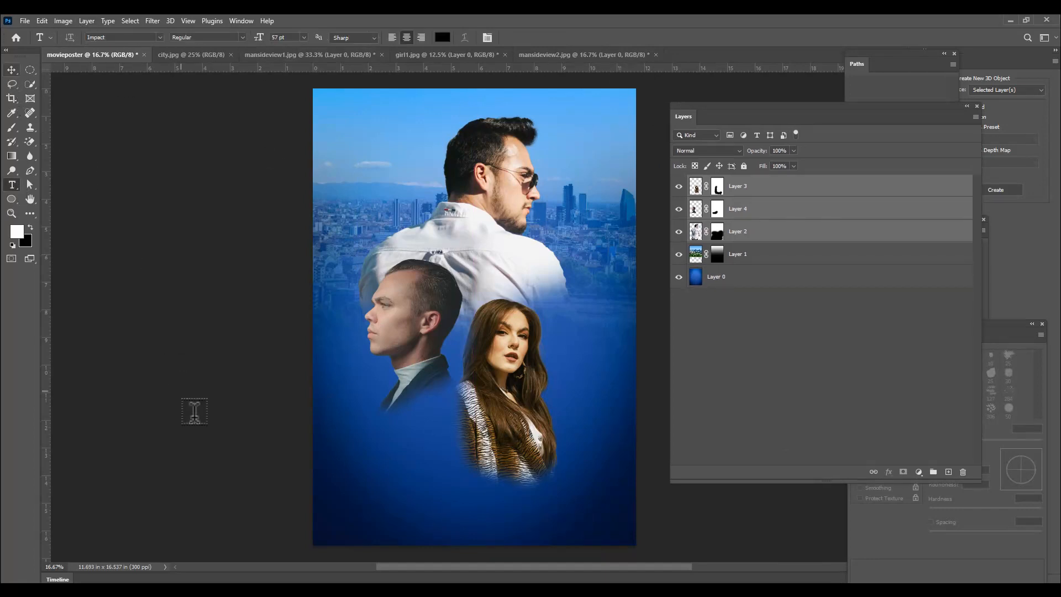
left_click(401, 484)
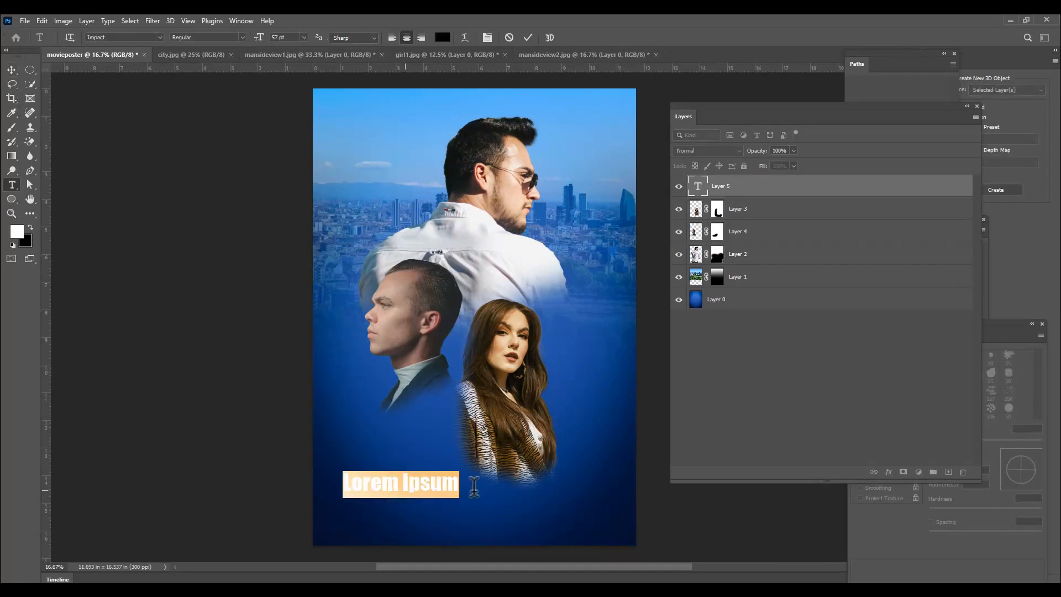
type("city")
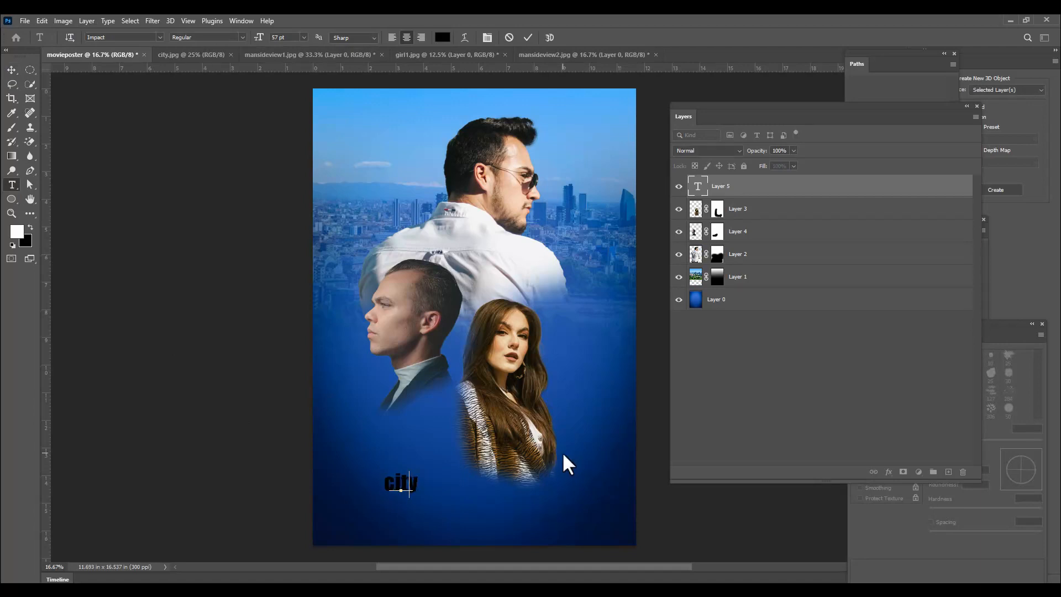
key("BackSpace")
key("BackSpace")
key("BackSpace")
key("BackSpace")
type("CITYLIFE")
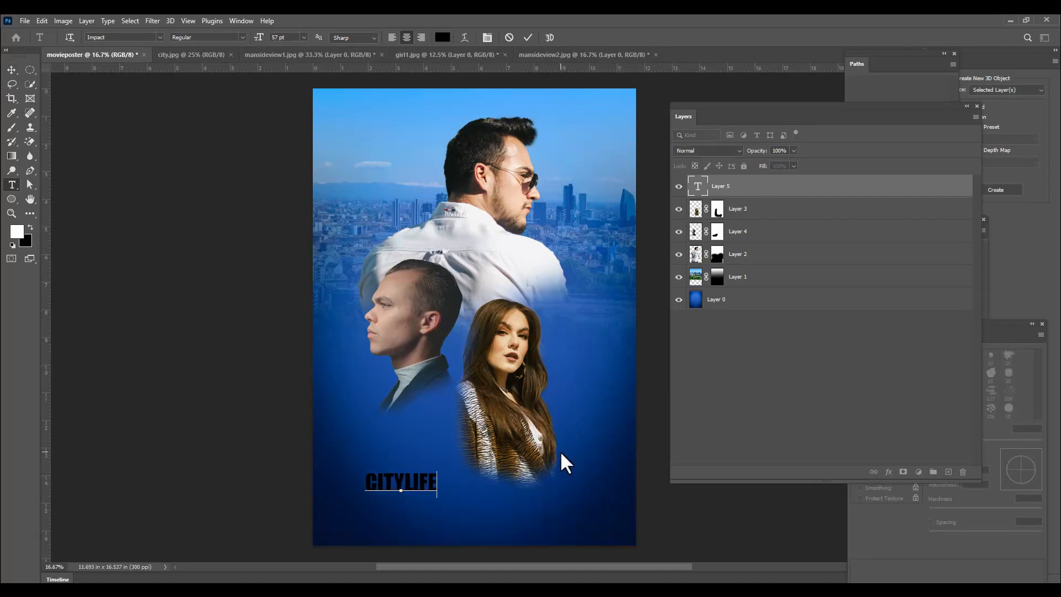
left_click(11, 69)
left_click_drag(422, 484, 570, 447)
Enlarge the CITYLIFE title and colour its text ff0000 red
key("ctrl+t")
key("Return")
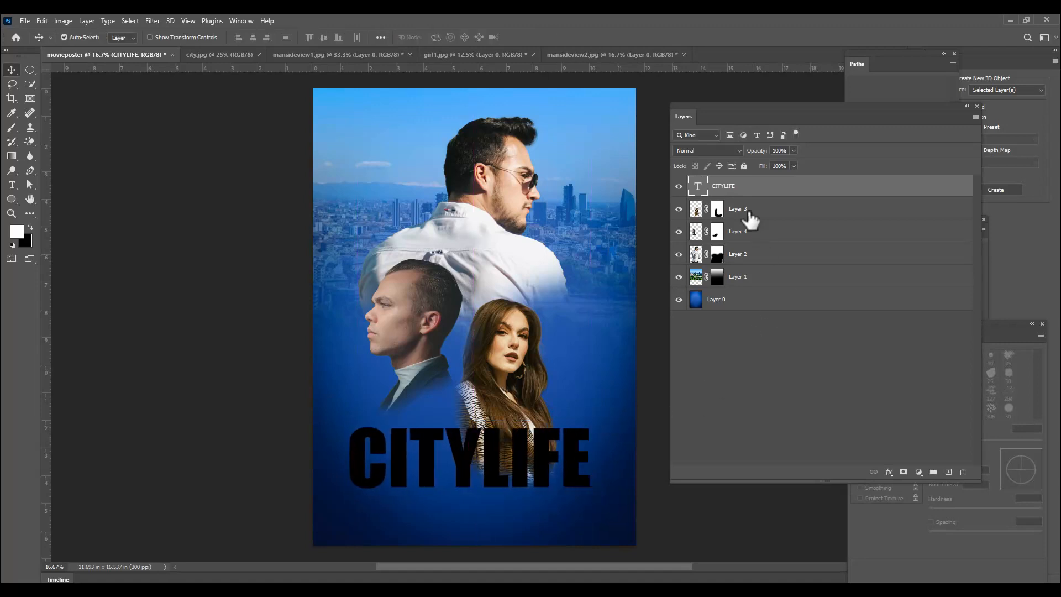
double_click(698, 187)
left_click(443, 37)
type("ff0000")
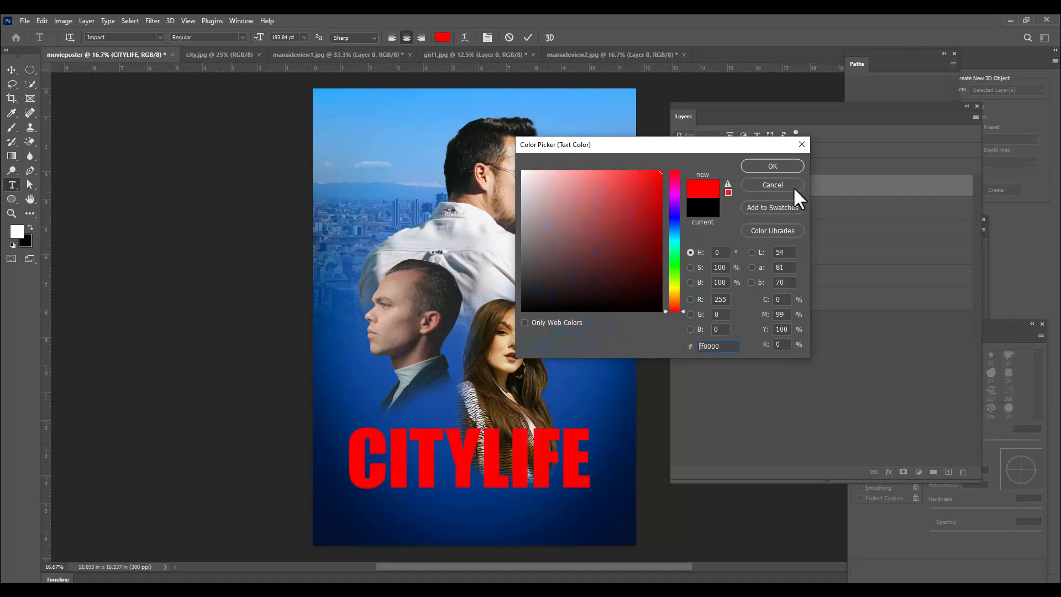
left_click(774, 165)
left_click(12, 69)
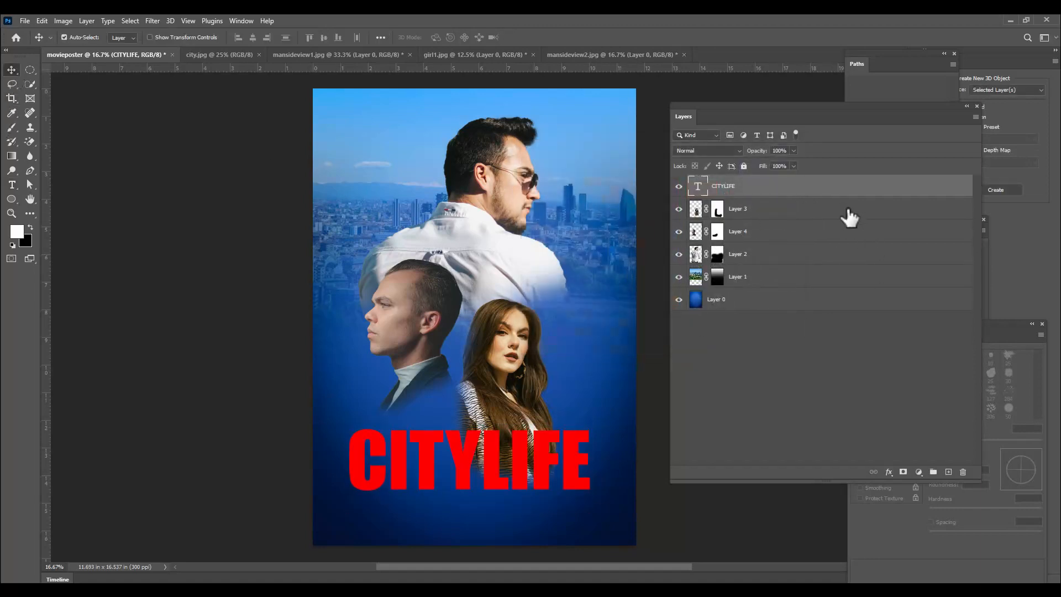
Give the CITYLIFE layer a Drop Shadow with size 32 px
double_click(819, 197)
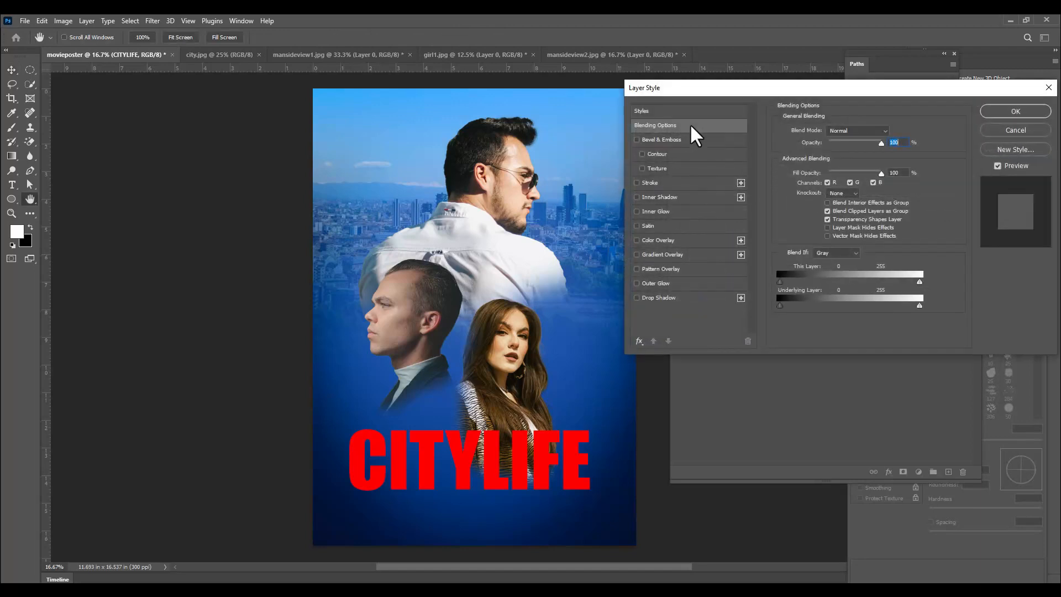
left_click(638, 298)
left_click(698, 300)
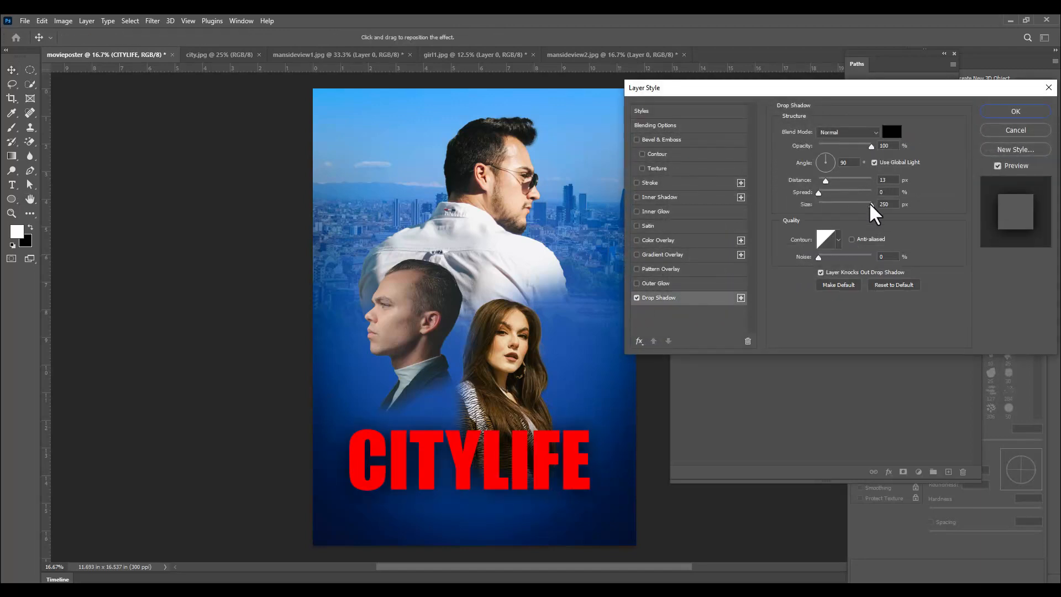
left_click_drag(871, 206, 829, 215)
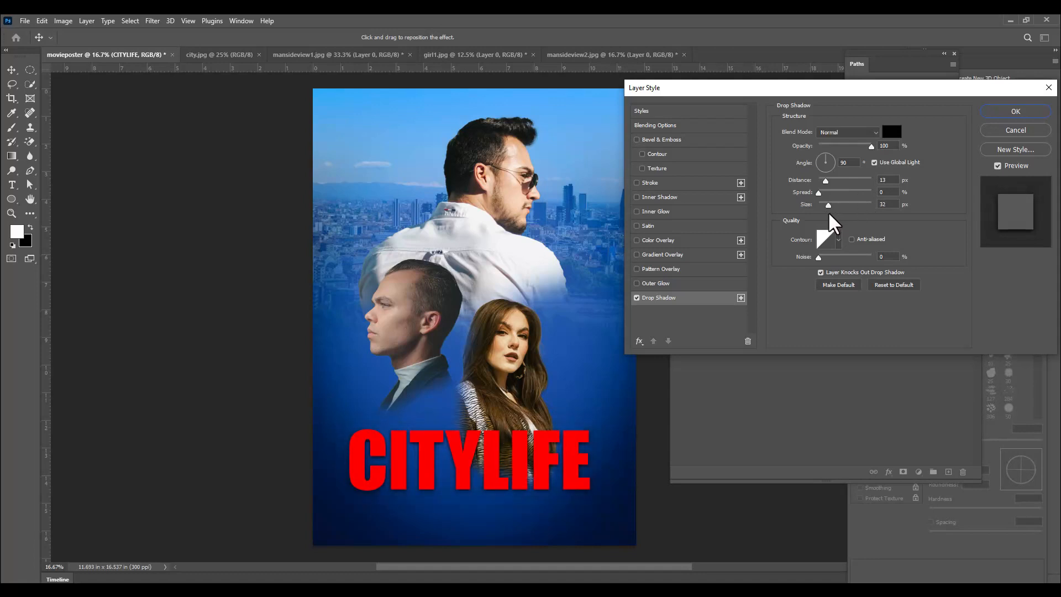
left_click_drag(789, 93, 785, 103)
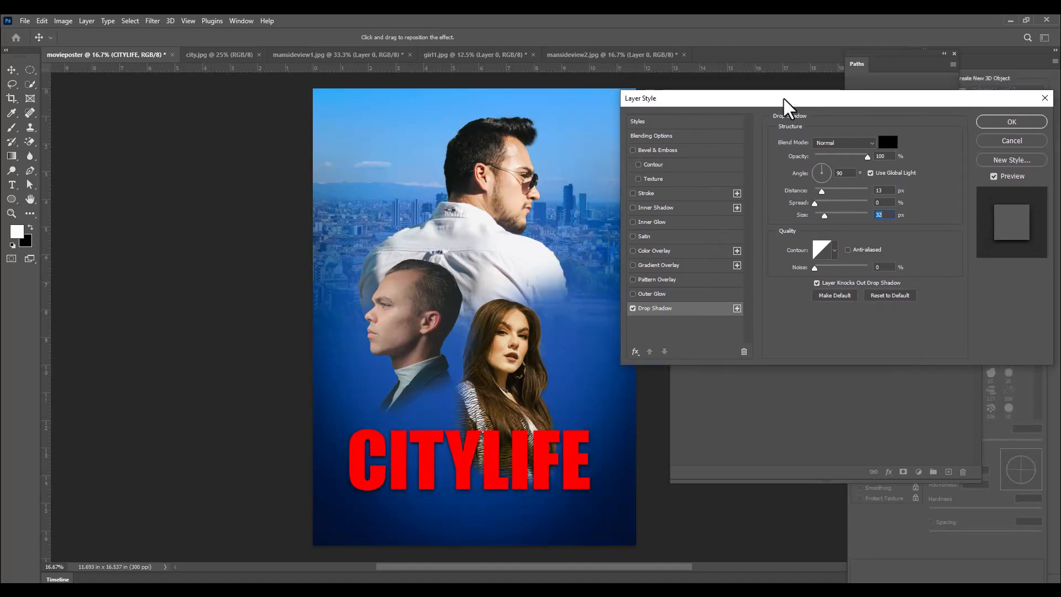
Add a 2 px white Stroke to CITYLIFE and apply both effects
left_click(633, 193)
left_click(696, 194)
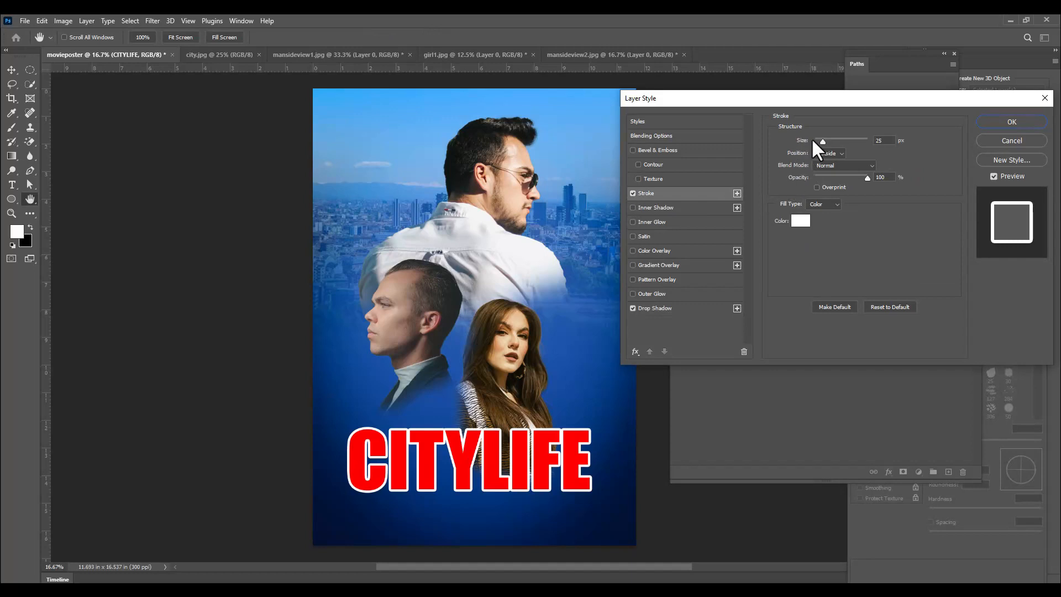
left_click_drag(824, 141, 814, 142)
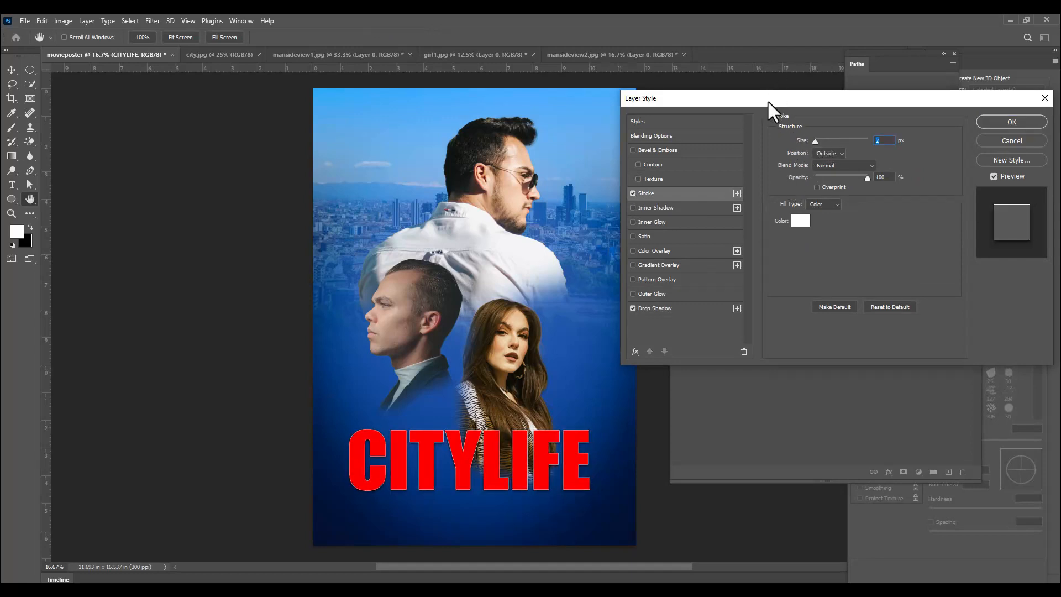
left_click_drag(768, 100, 714, 107)
left_click(940, 125)
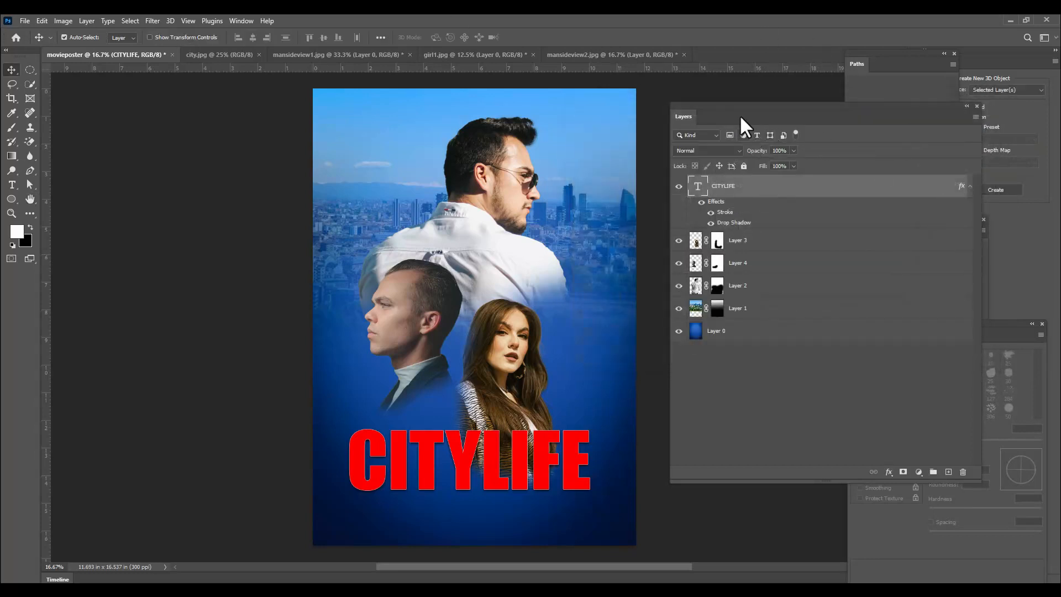
left_click_drag(738, 107, 755, 109)
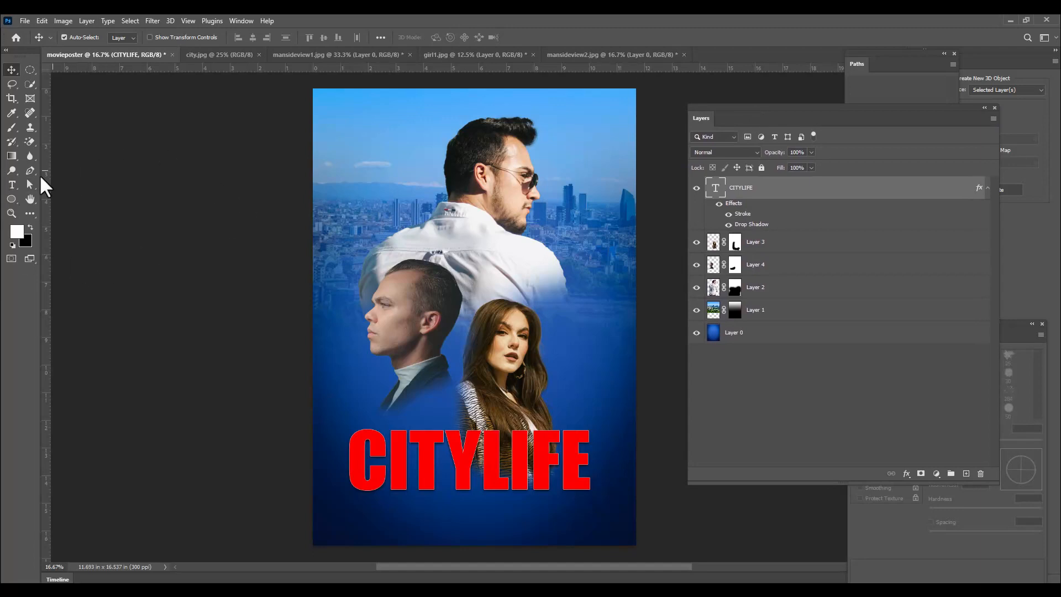
Type the director credit line above CITYLIFE, centre it, and scale it to about 90%
left_click(12, 188)
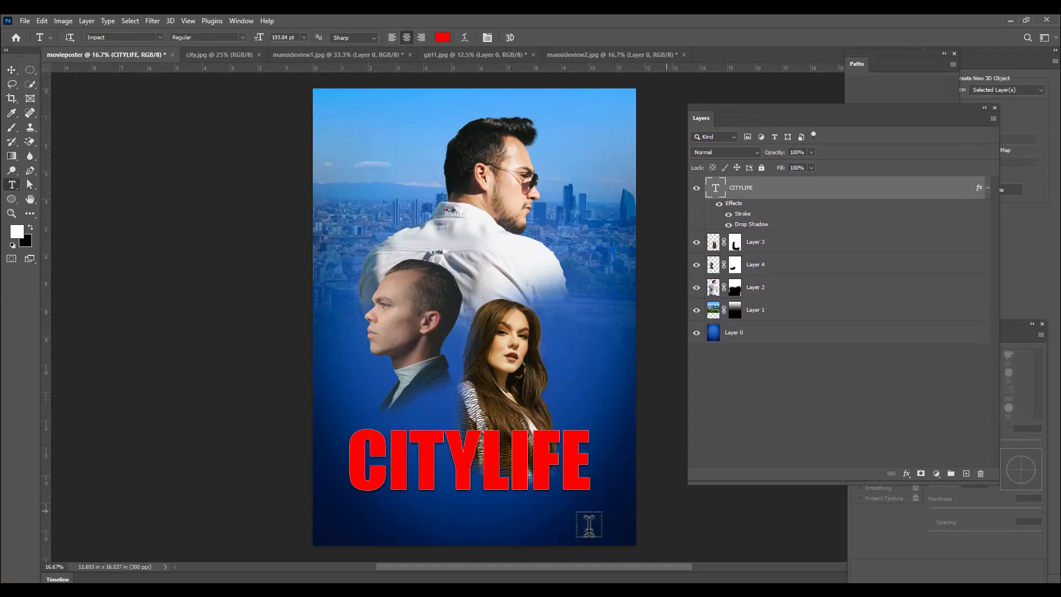
left_click(369, 408)
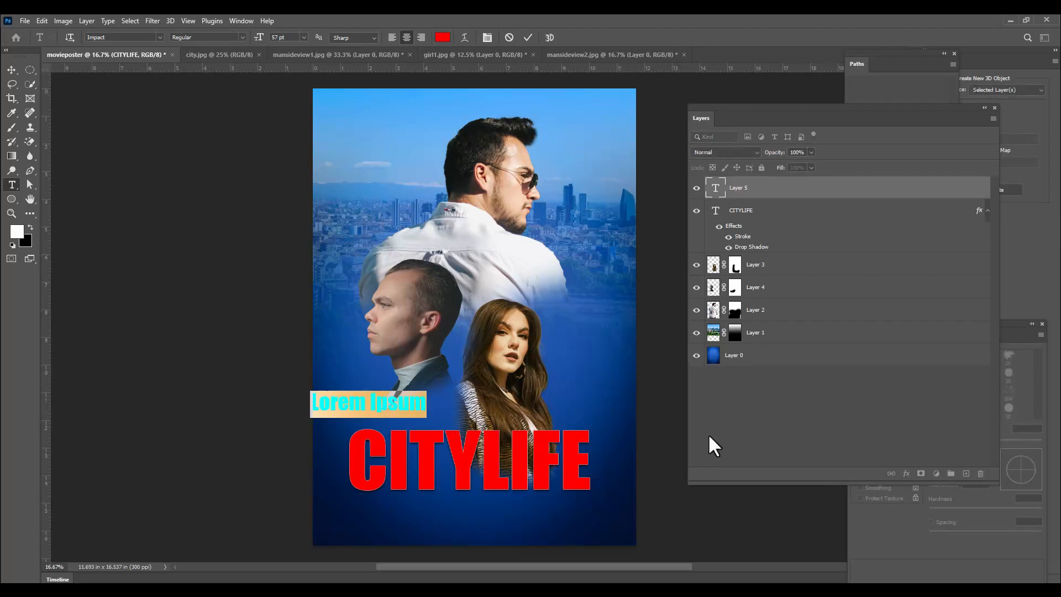
type("A")
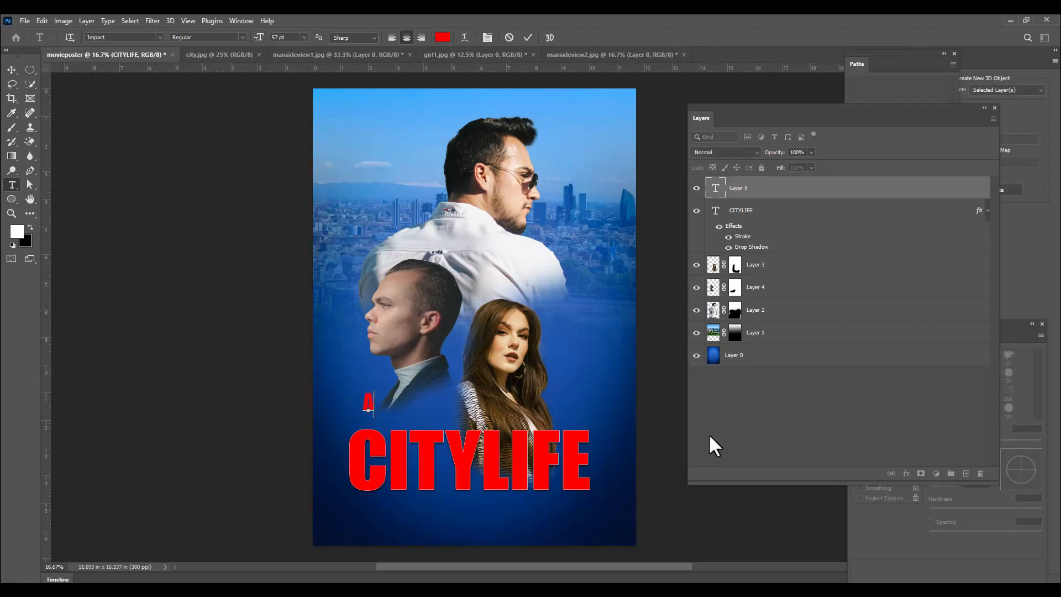
type(" SAM N")
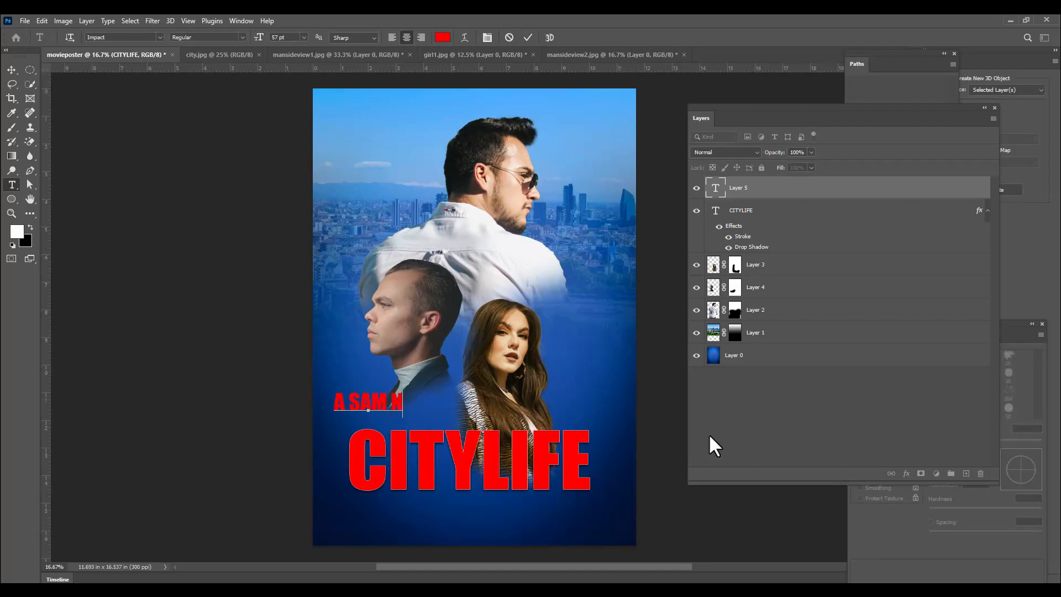
type("ORONHA FILM")
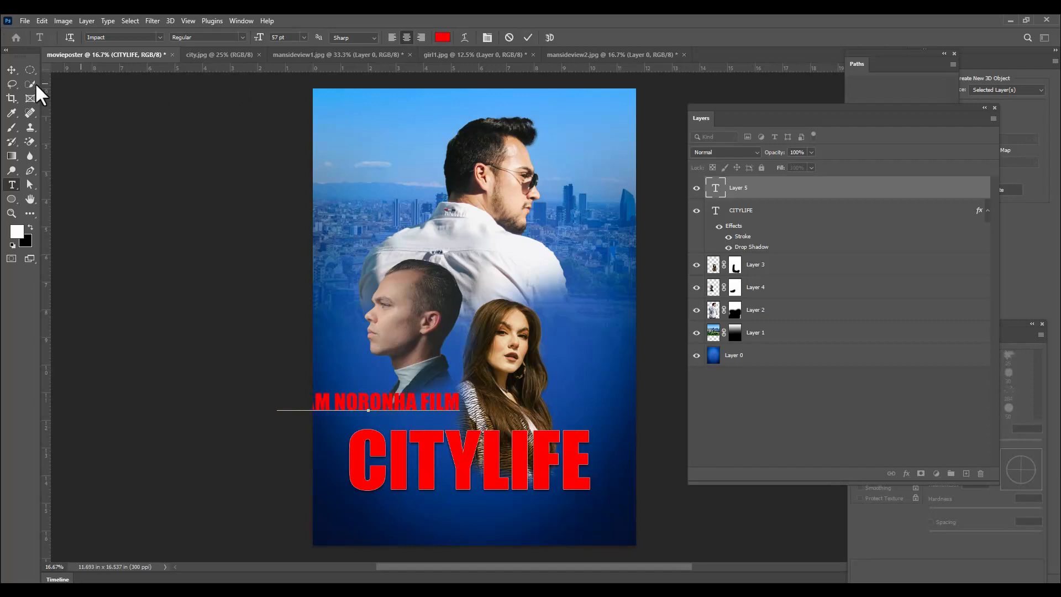
left_click(12, 70)
left_click_drag(421, 396, 444, 408)
key("ctrl+t")
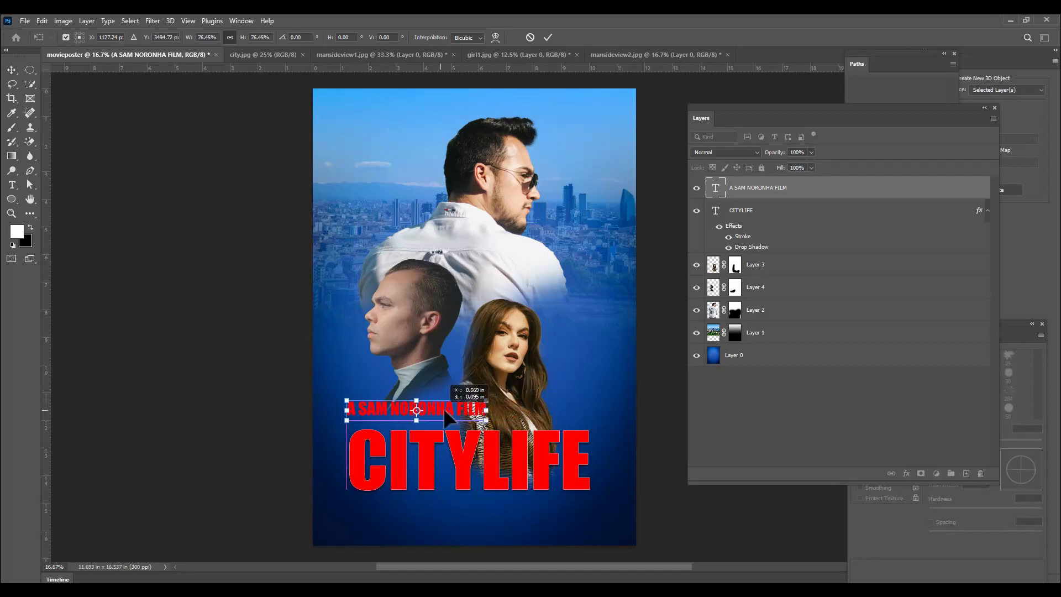
key("Return")
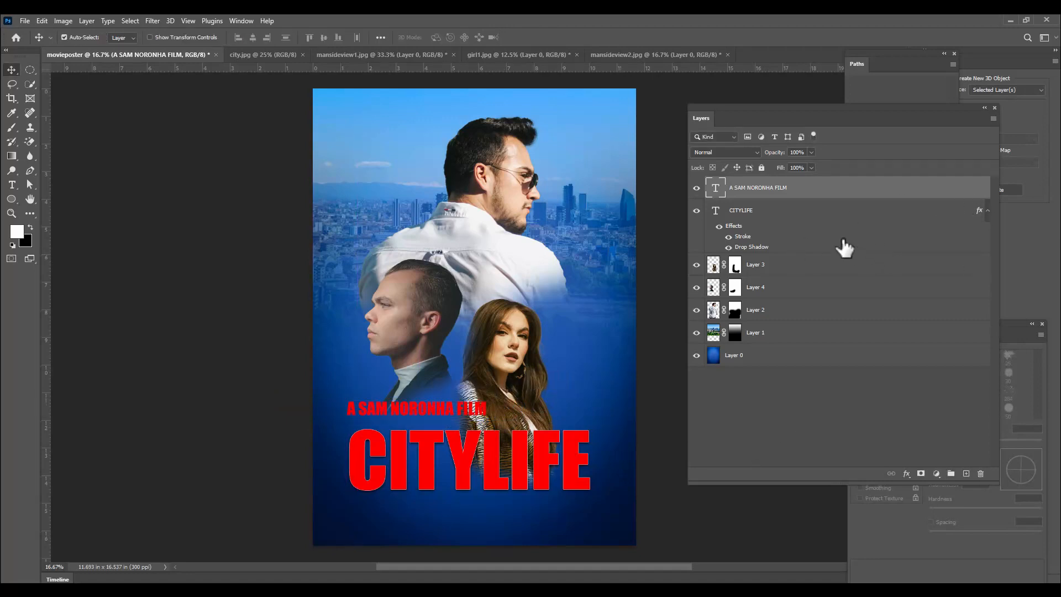
Copy the CITYLIFE layer's Stroke and Drop Shadow effects onto the director credit layer
left_click(866, 219)
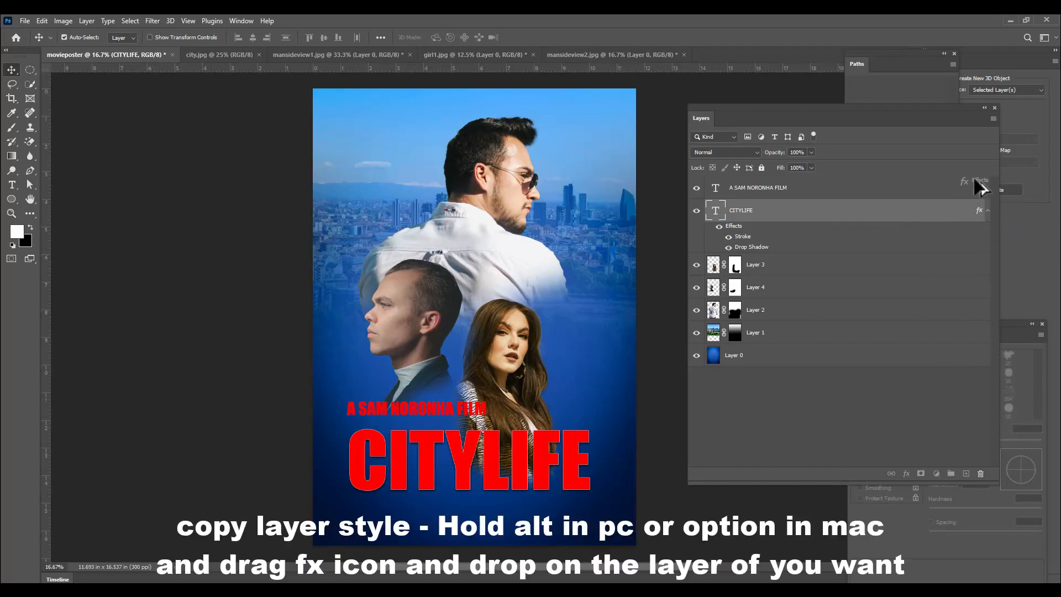
left_click_drag(975, 181, 972, 181)
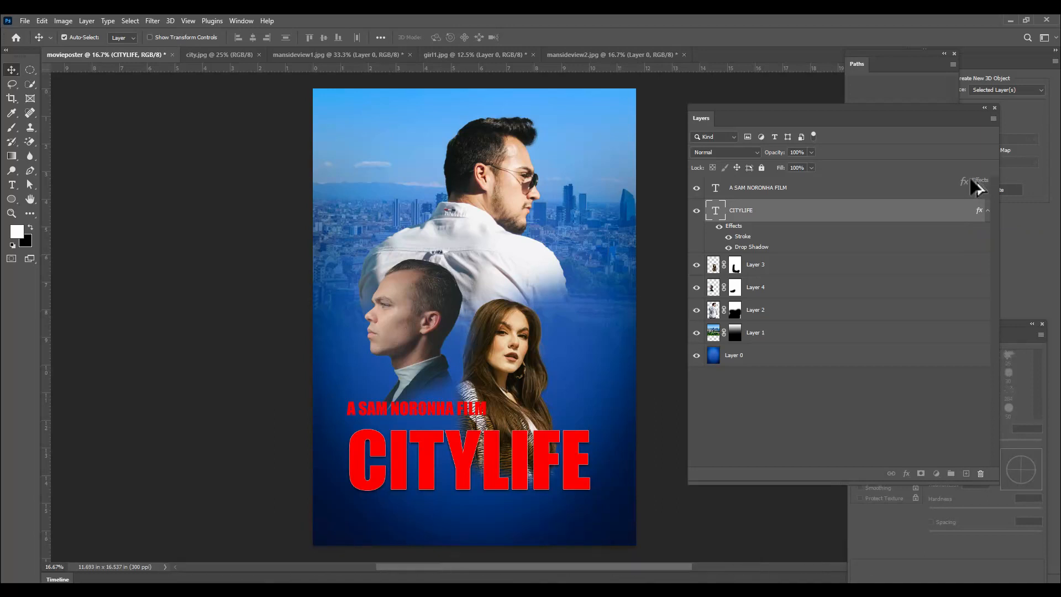
left_click_drag(971, 181, 973, 185)
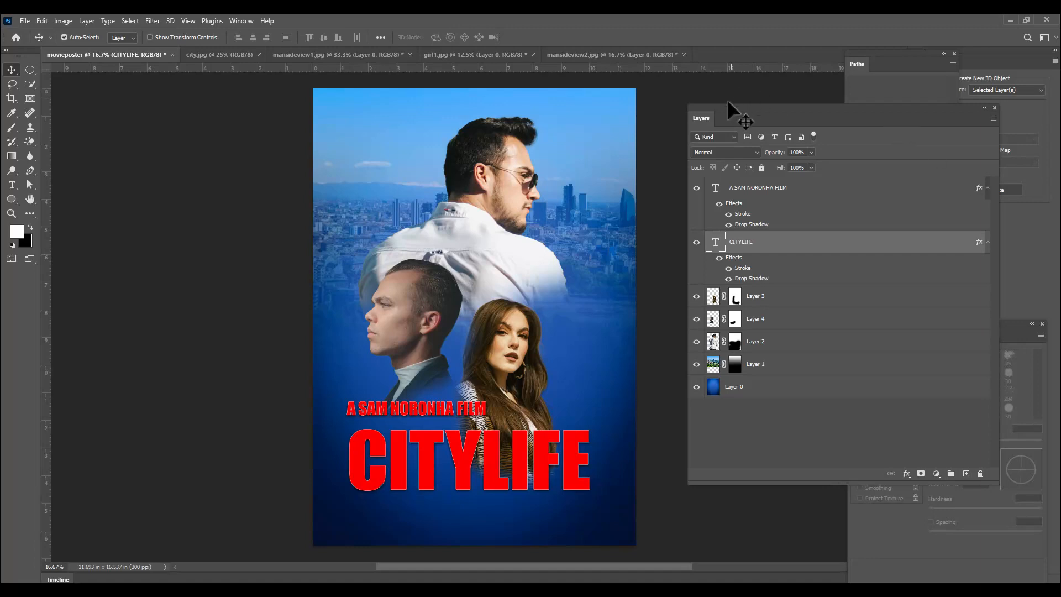
left_click_drag(728, 111, 748, 109)
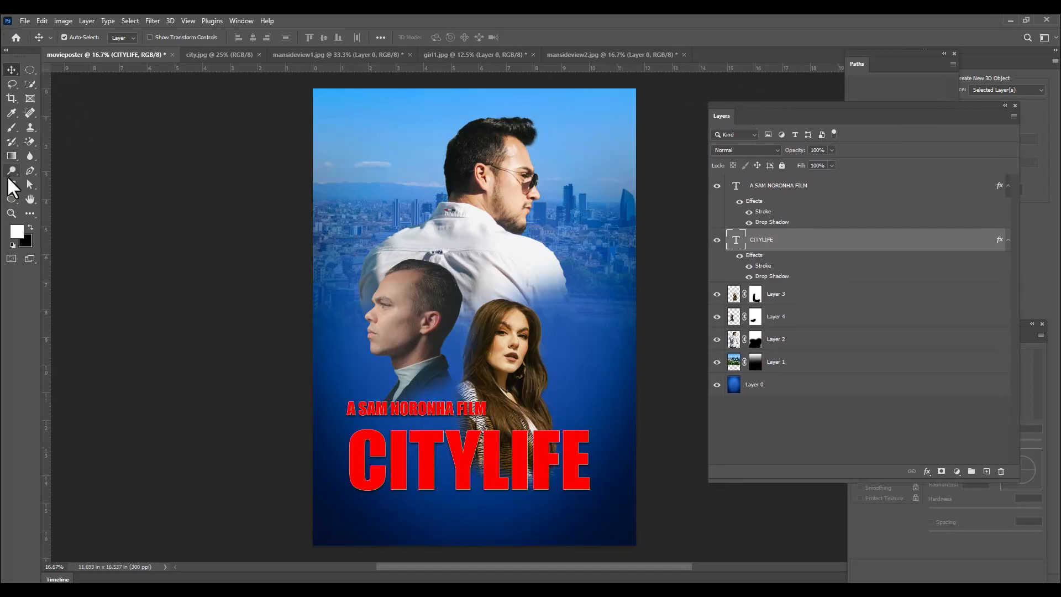
Type 'BLUE MAGIC' and 'STUDIOS' as two lines near the top-left
left_click(12, 185)
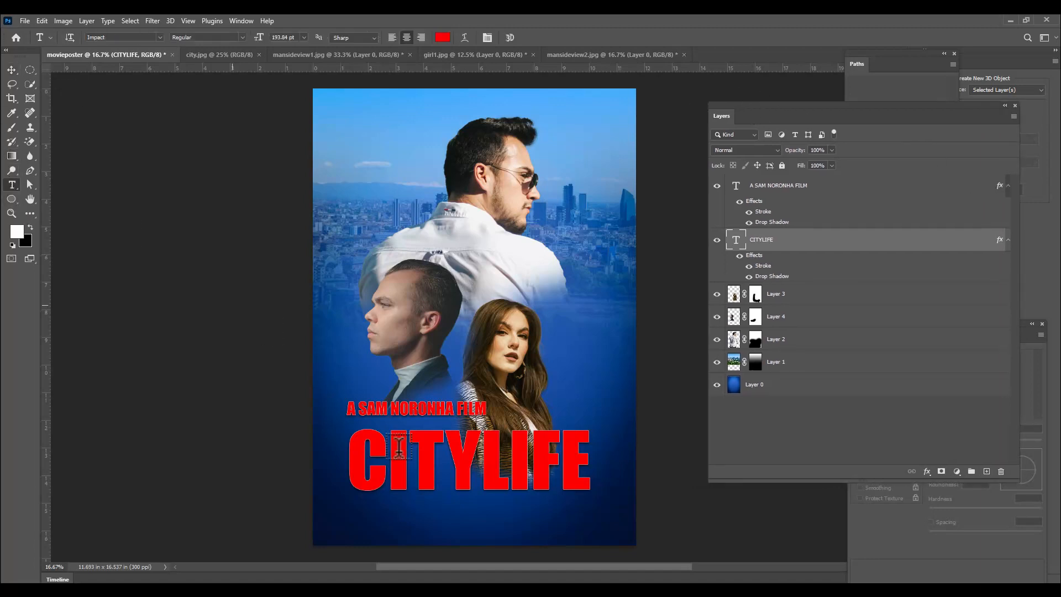
left_click(359, 121)
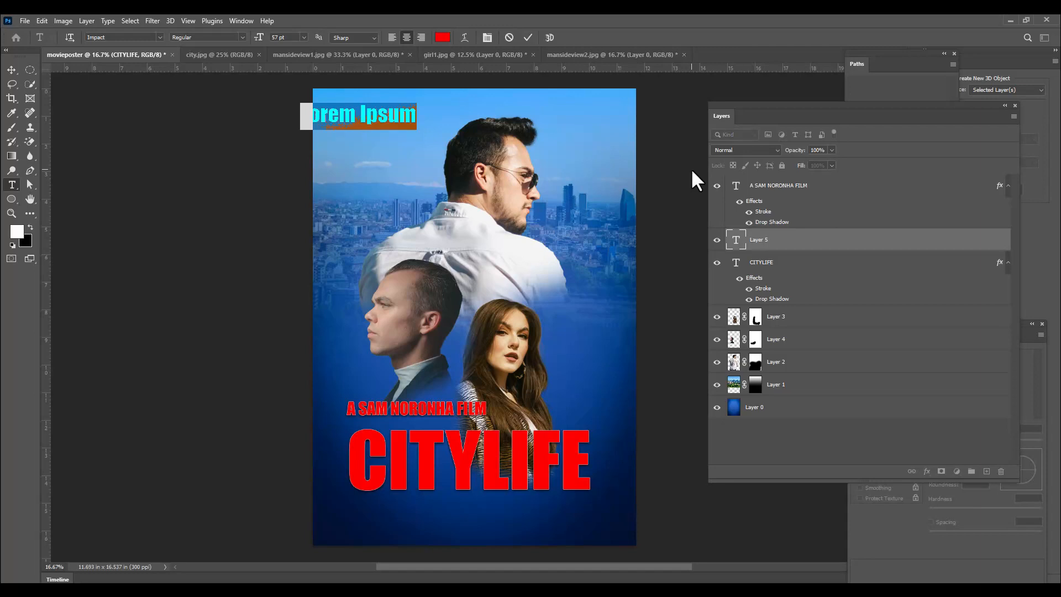
type("B:L")
key("BackSpace")
key("BackSpace")
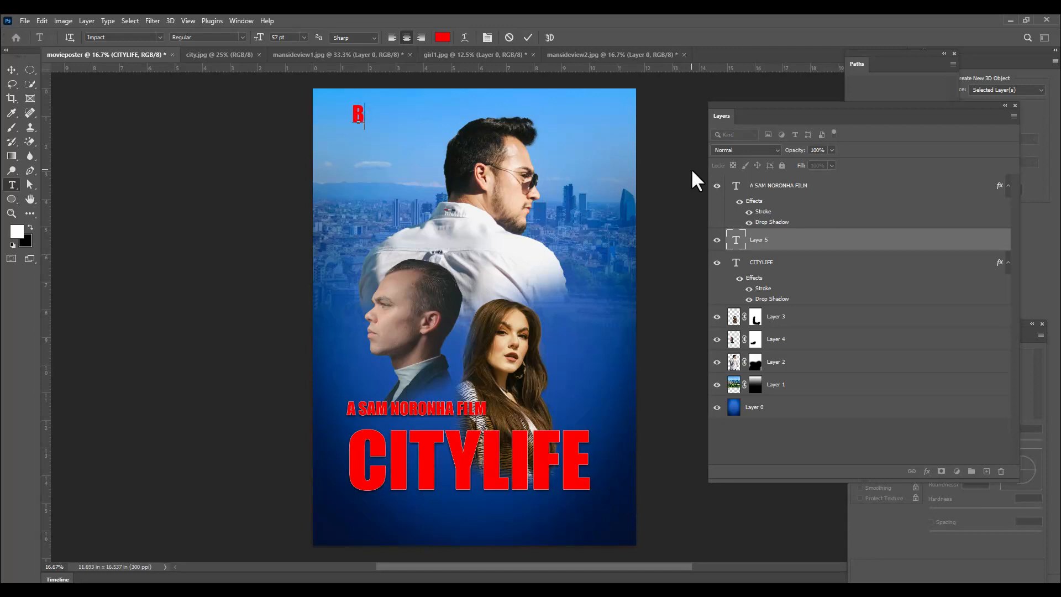
type("LUE MAGIC")
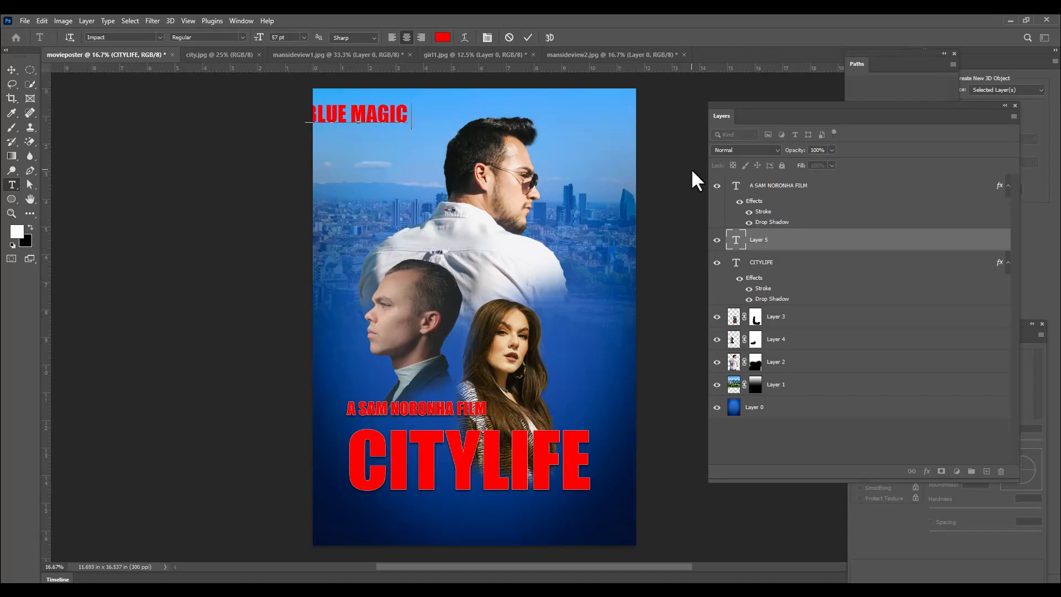
key("Return")
type("STUDIOS")
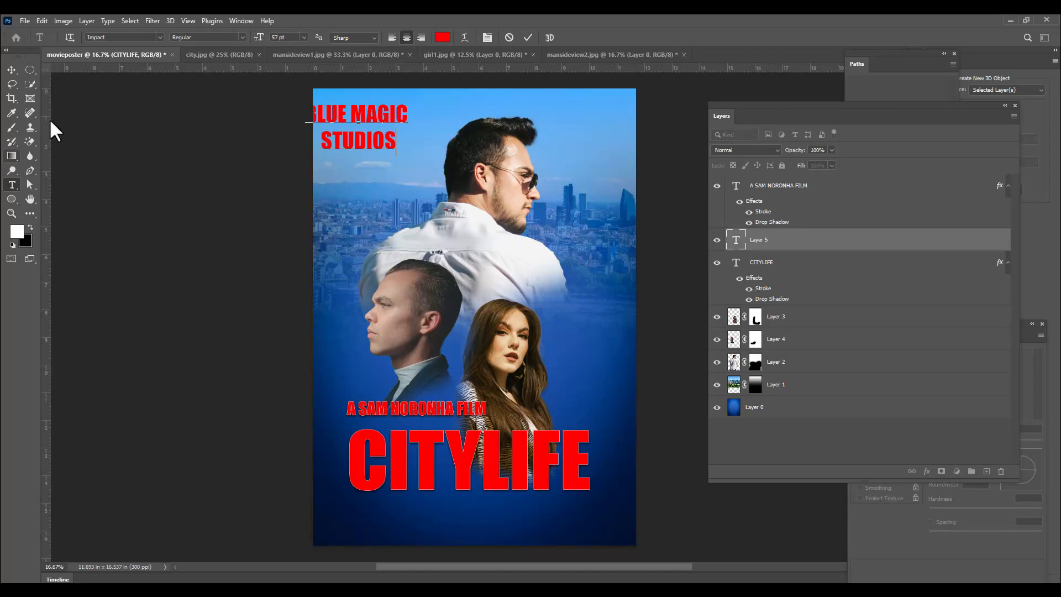
left_click(11, 69)
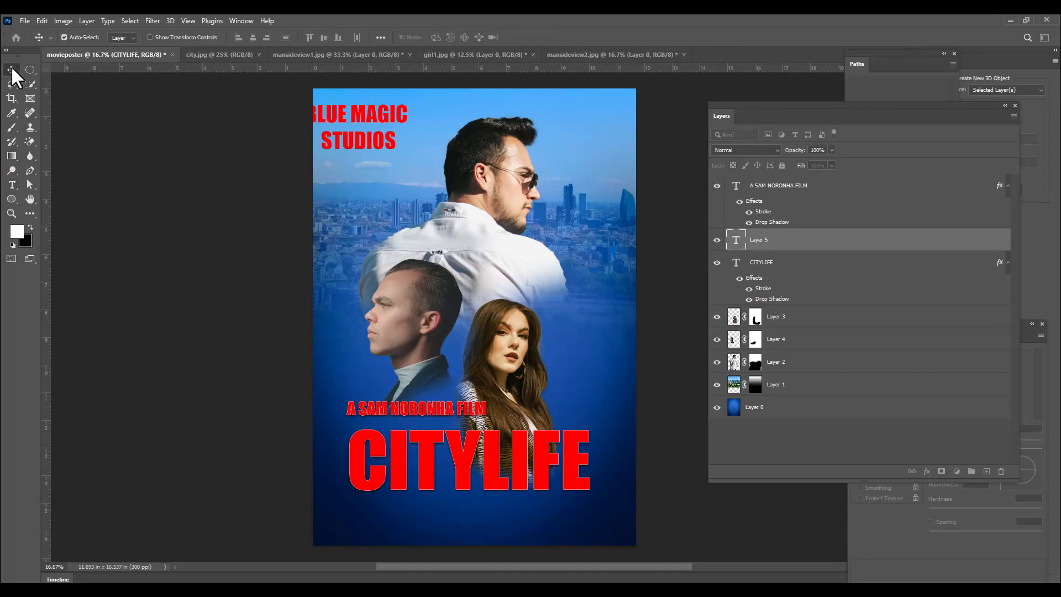
Move the studio name into the top-left corner and shrink it to about 75%
mouse_move(373, 123)
left_mouse_down()
mouse_move(412, 116)
mouse_move(394, 118)
left_mouse_up()
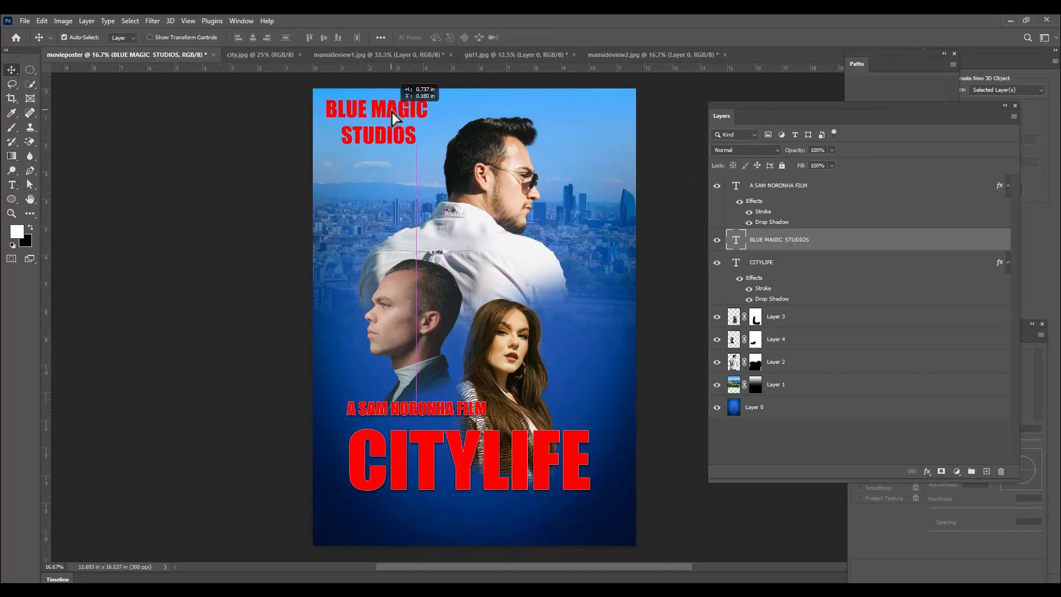
key("ctrl+t")
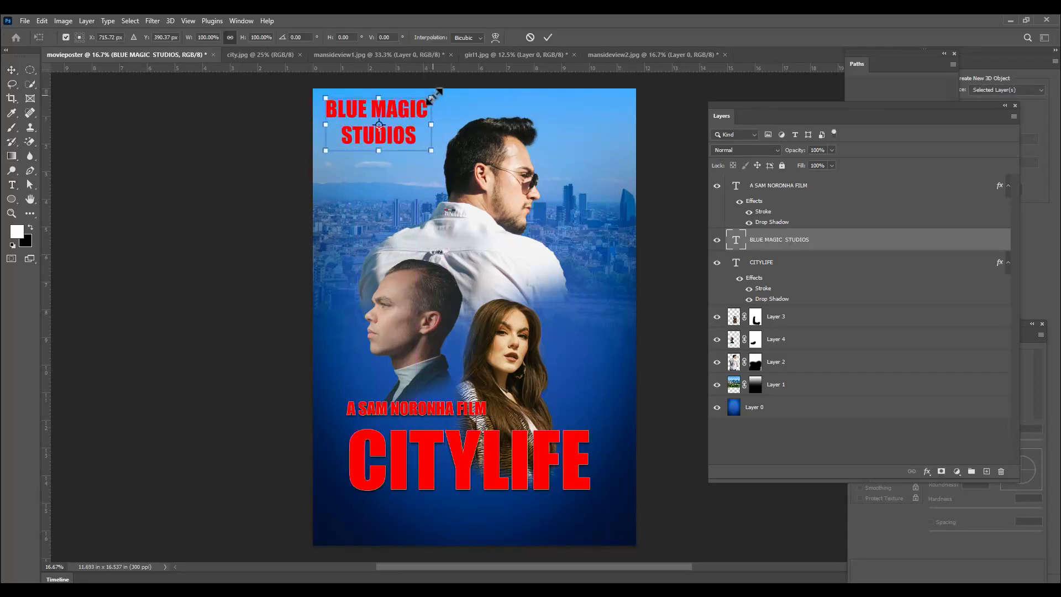
left_click_drag(434, 94, 387, 111)
key("Return")
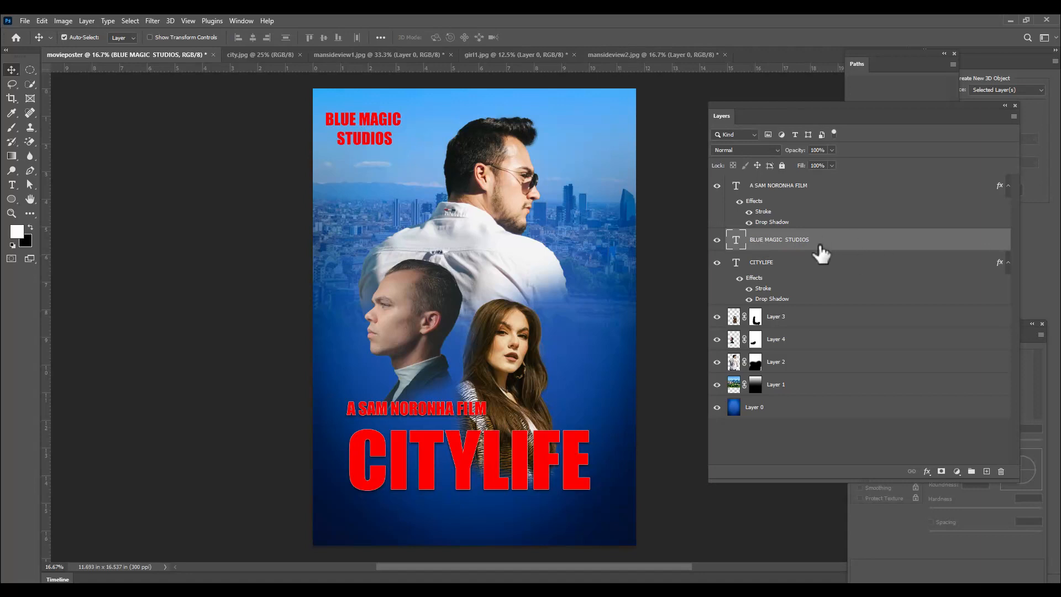
Add a yellow-to-orange Gradient Overlay to the BLUE MAGIC STUDIOS layer
double_click(859, 243)
left_click_drag(658, 104, 697, 82)
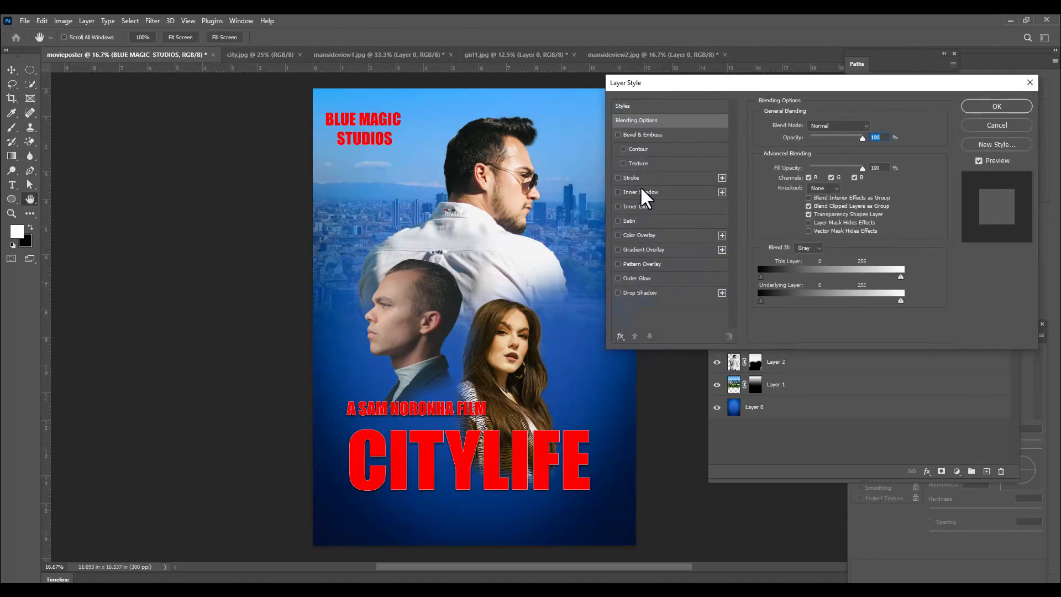
left_click(621, 250)
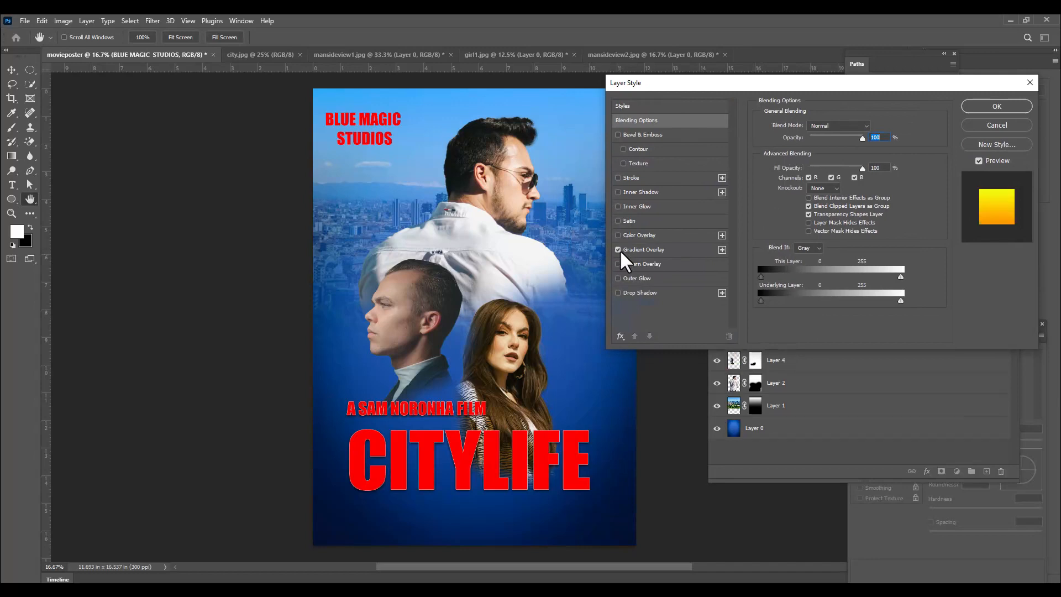
left_click(650, 248)
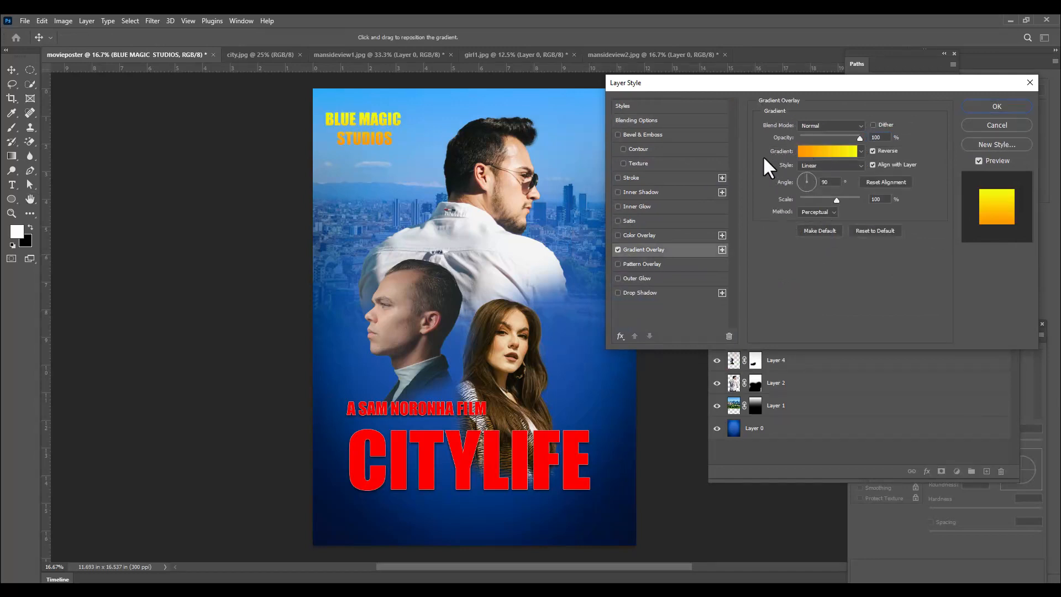
Add a Drop Shadow to the studio text and apply the layer styles
left_click(618, 178)
left_click(618, 177)
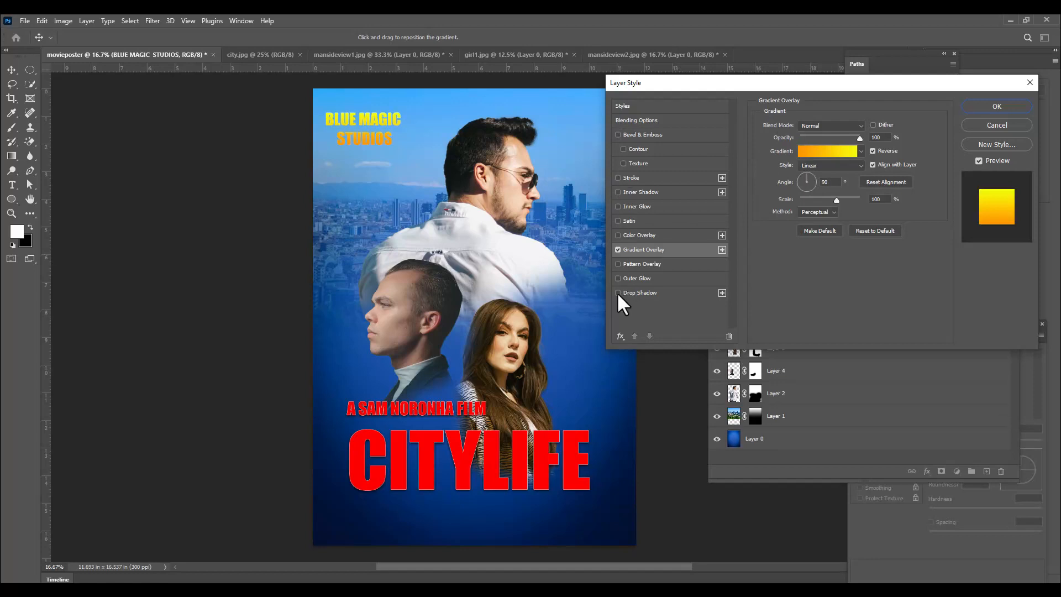
left_click(618, 293)
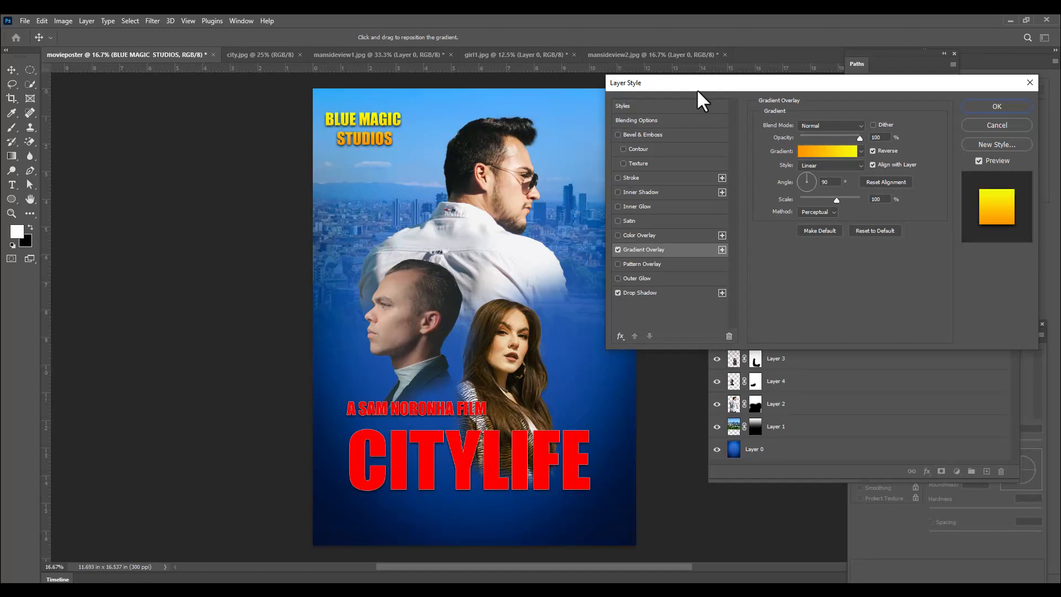
left_click_drag(692, 81, 673, 83)
left_click(640, 296)
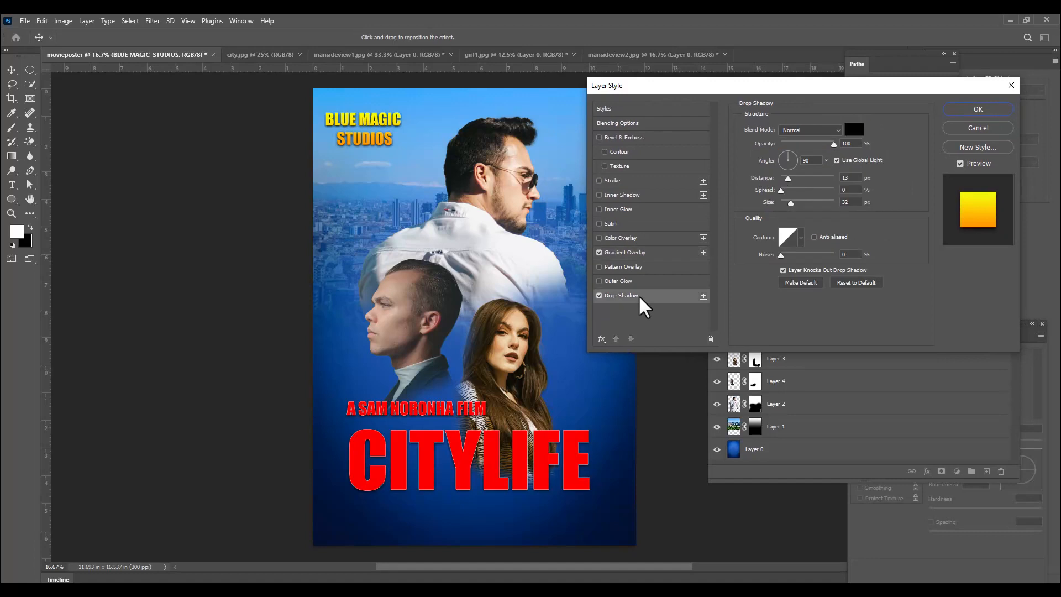
left_click_drag(789, 91, 724, 85)
left_click(913, 109)
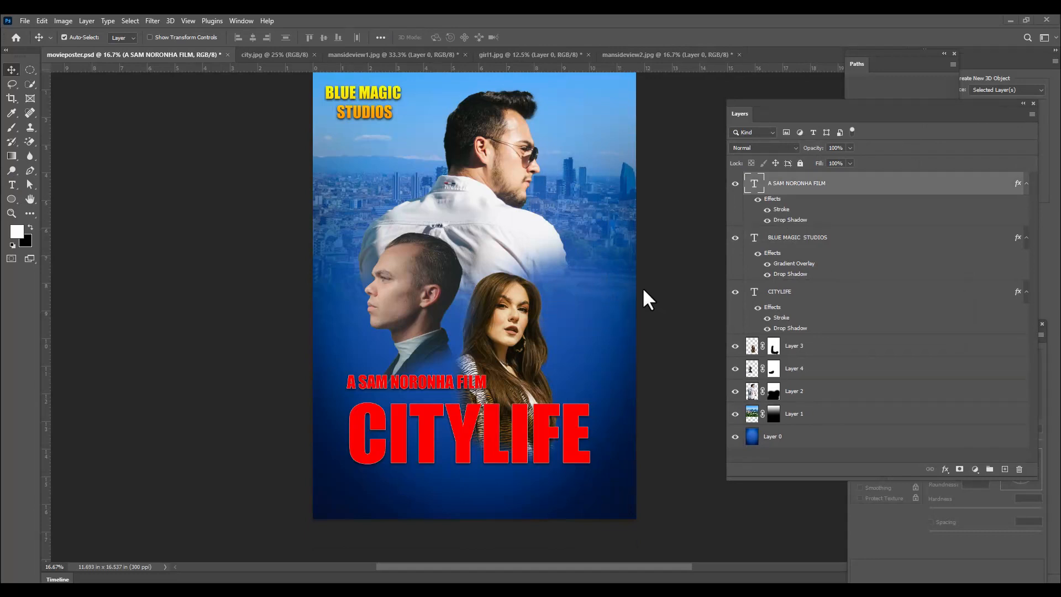
Type the actor's name below CITYLIFE and scale it down to about 54%
left_click(12, 186)
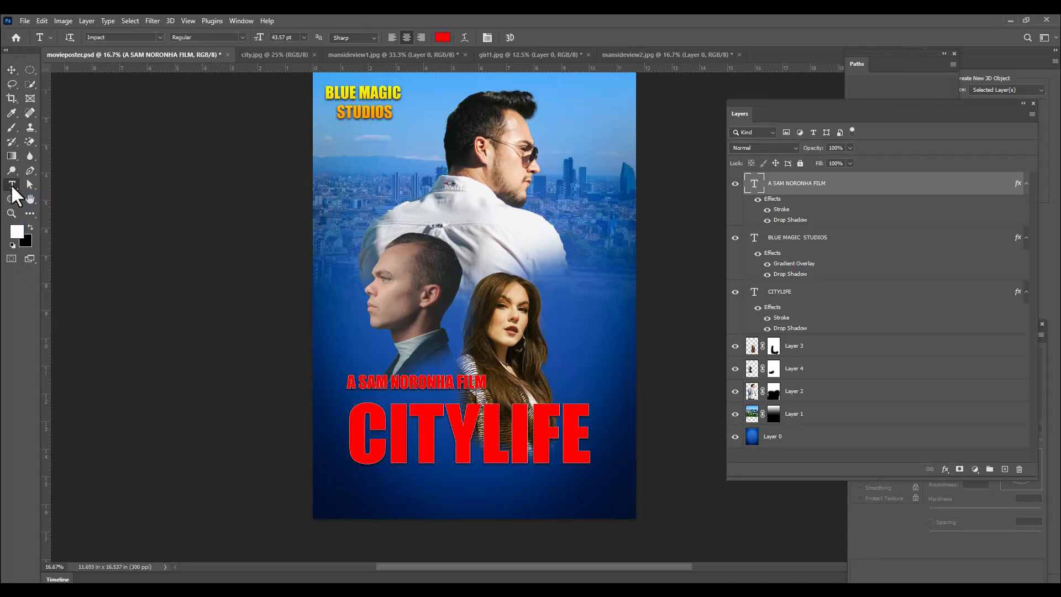
left_click(404, 486)
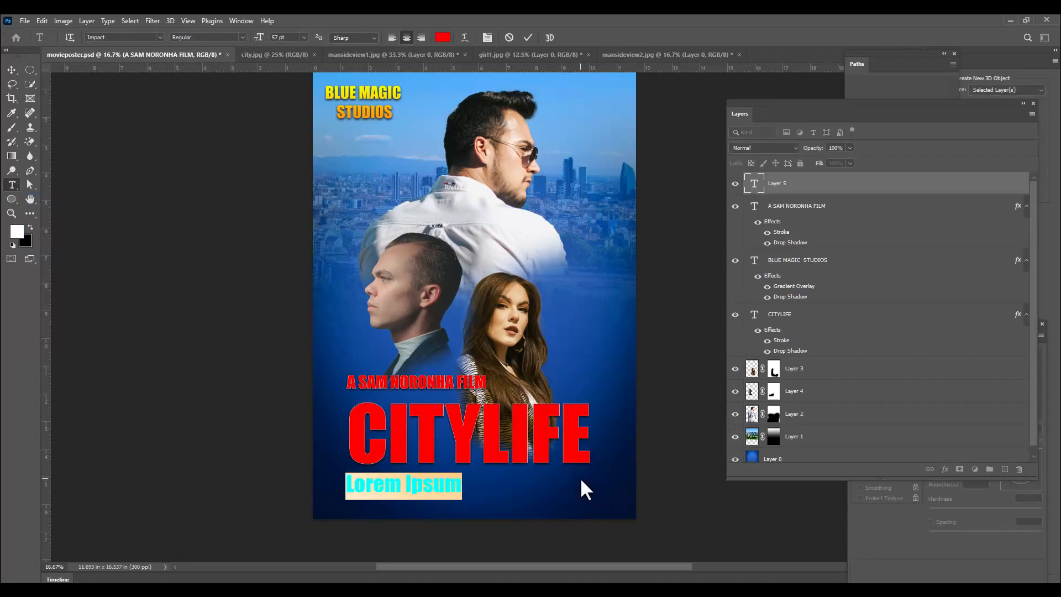
key("BackSpace")
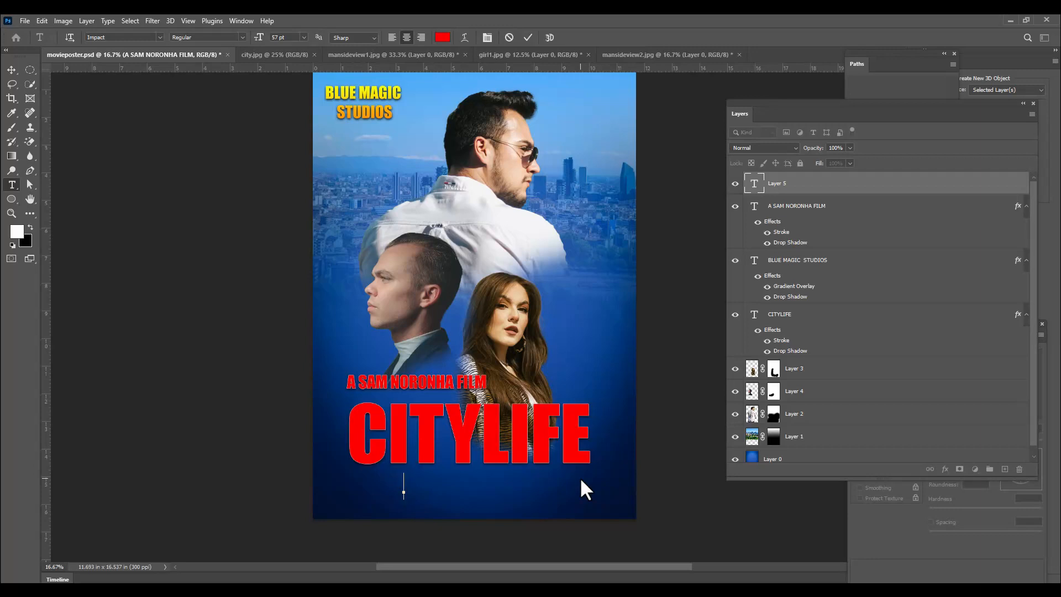
type("ELLEN CARR")
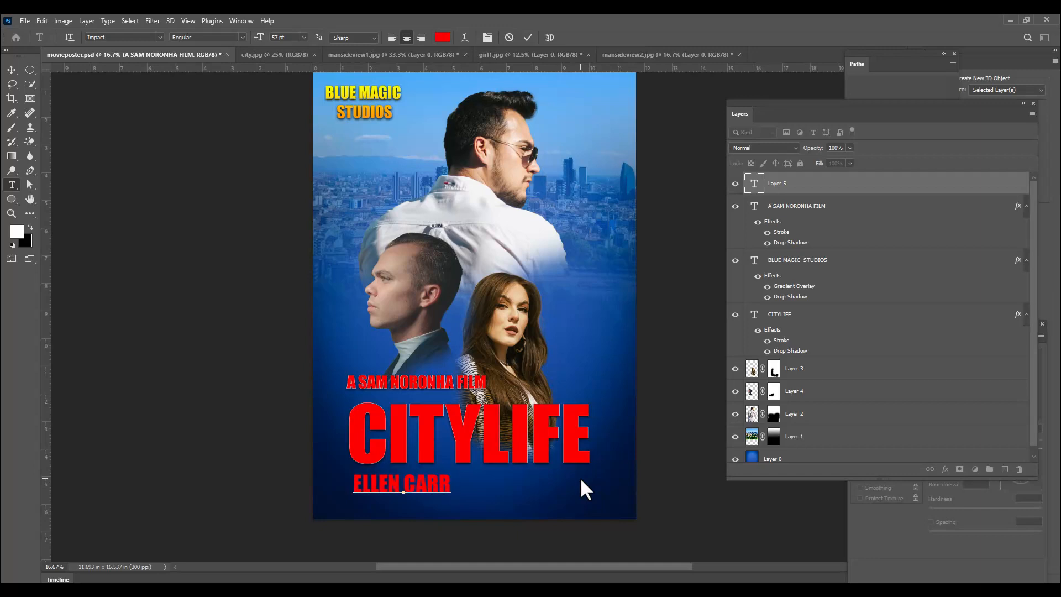
key("BackSpace")
left_click(11, 71)
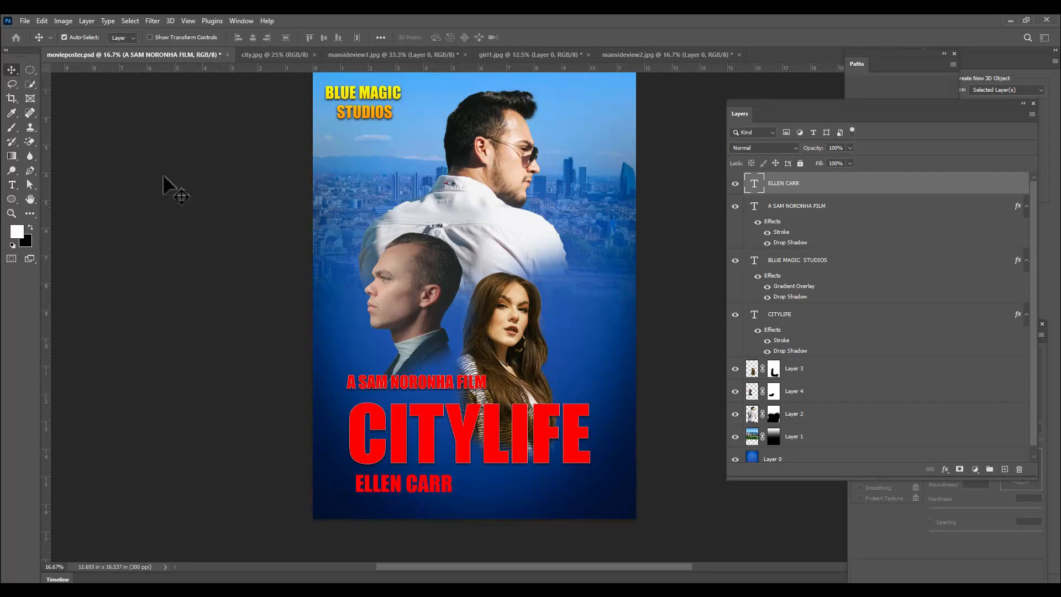
key("ctrl+t")
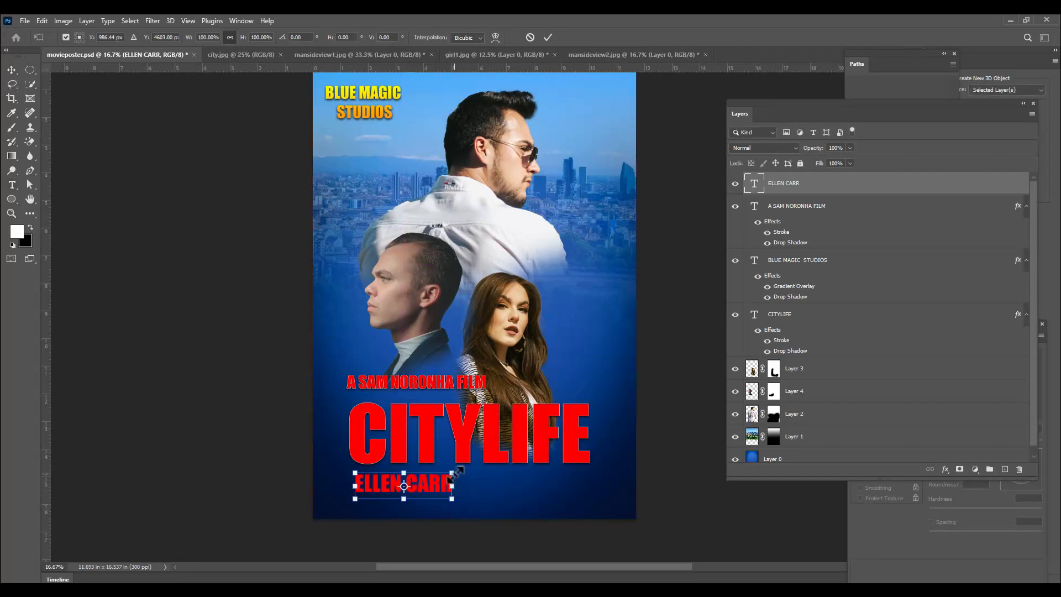
left_click_drag(453, 474, 395, 490)
key("Return")
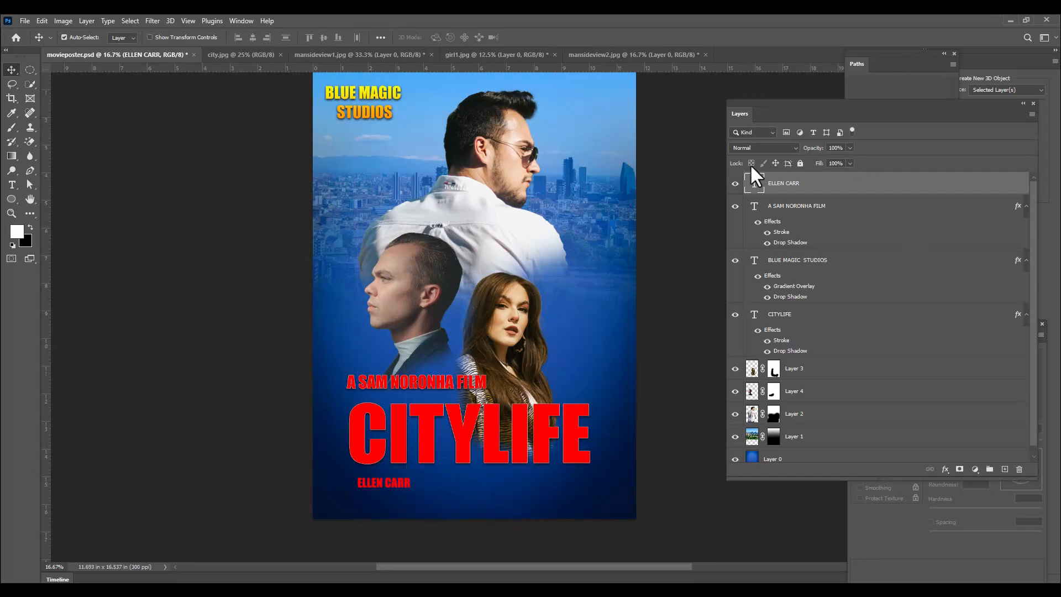
key("ctrl+j")
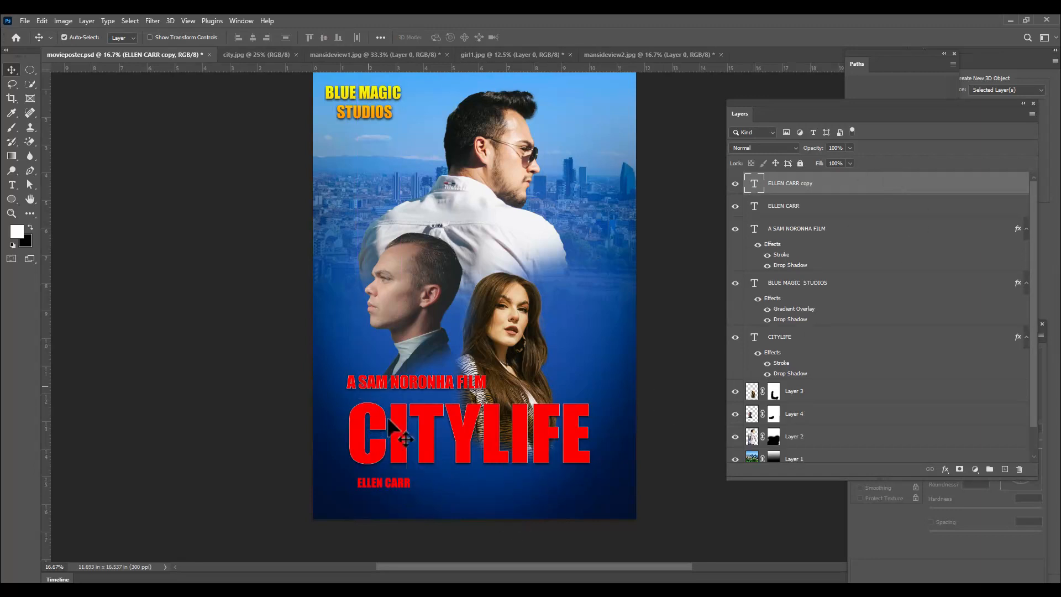
left_click_drag(408, 479, 499, 483)
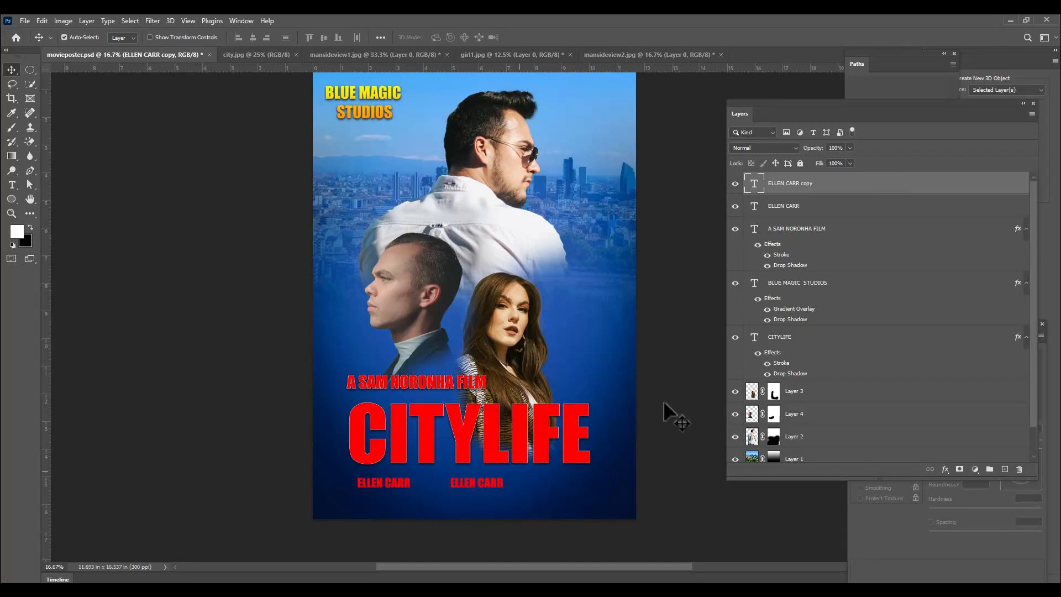
double_click(754, 183)
key("BackSpace")
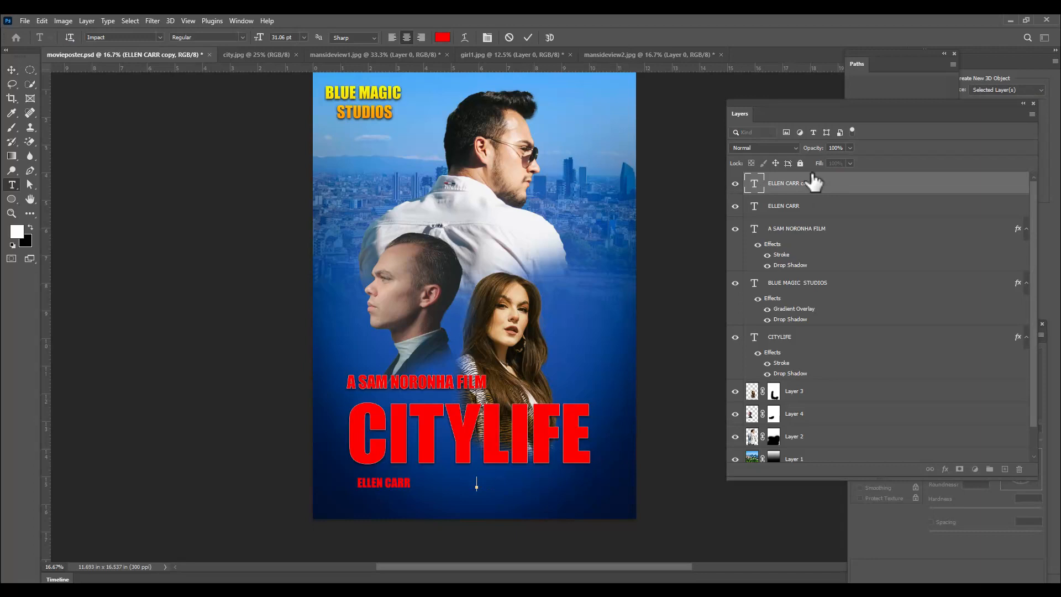
type("JULIE GRACE")
left_click(12, 69)
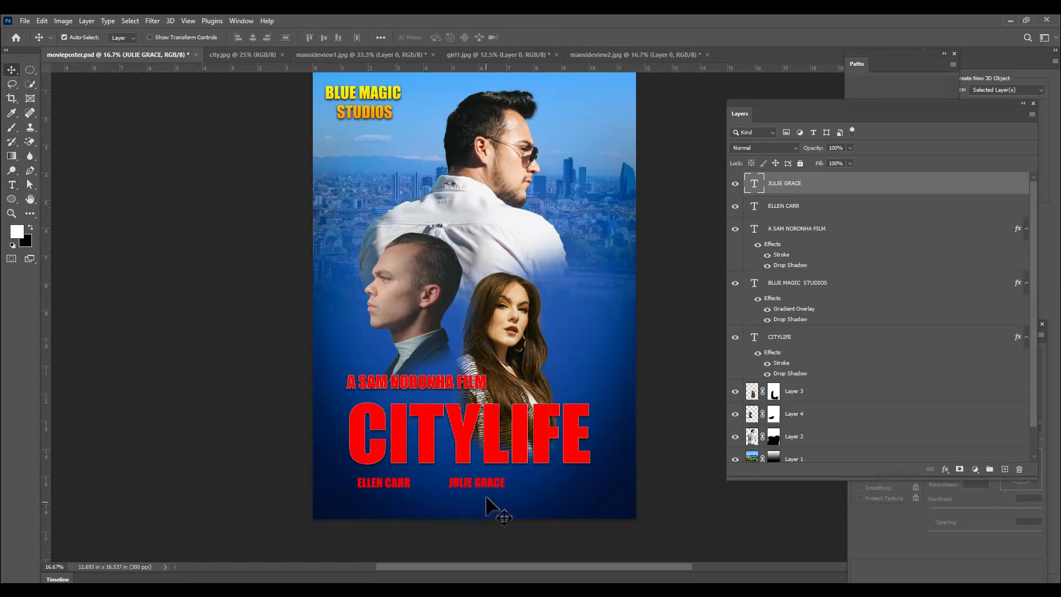
left_click_drag(486, 495, 573, 486)
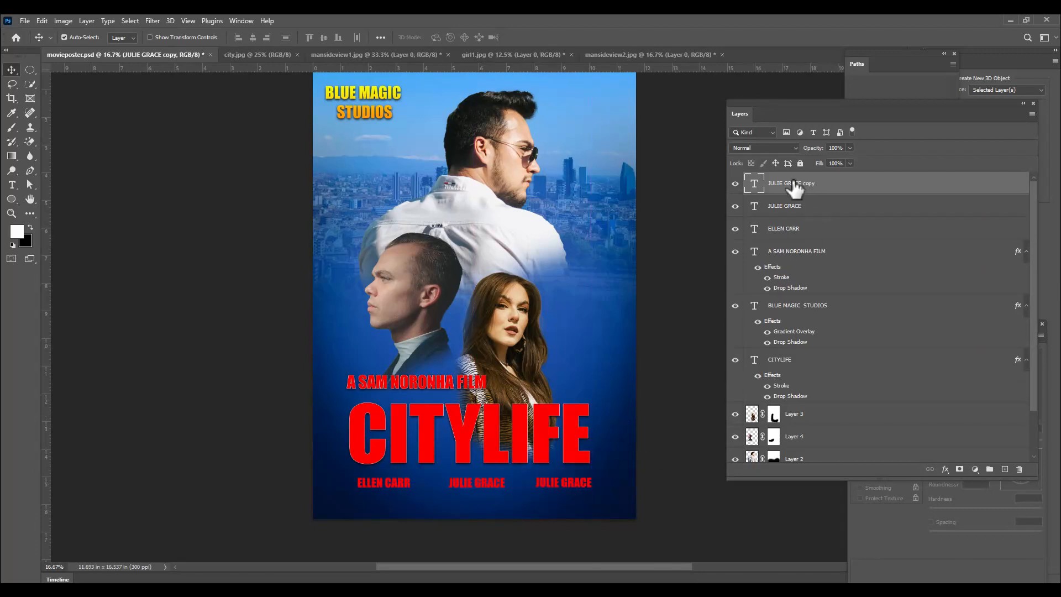
double_click(754, 184)
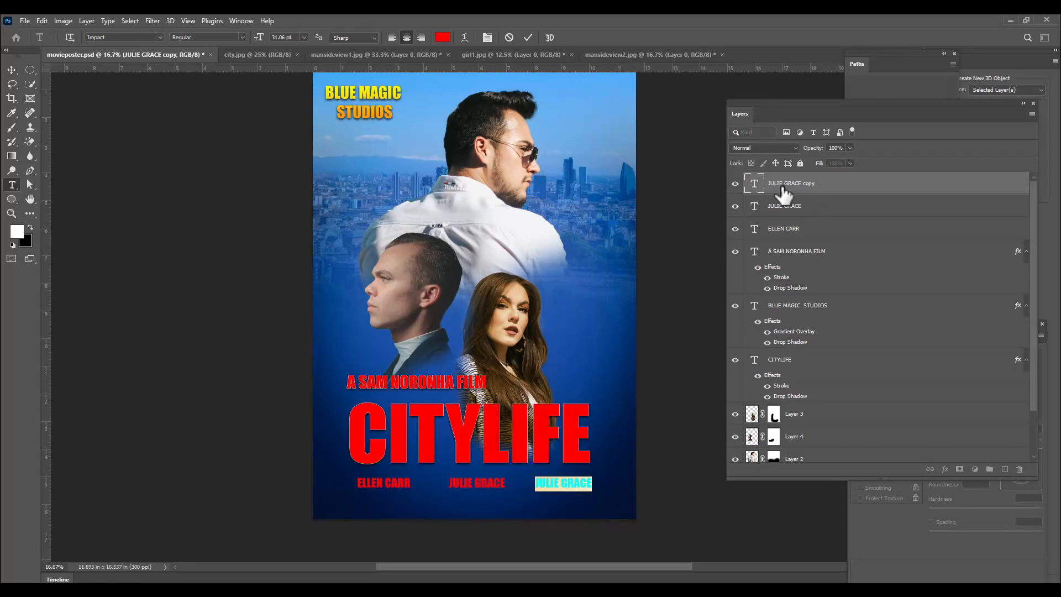
key("BackSpace")
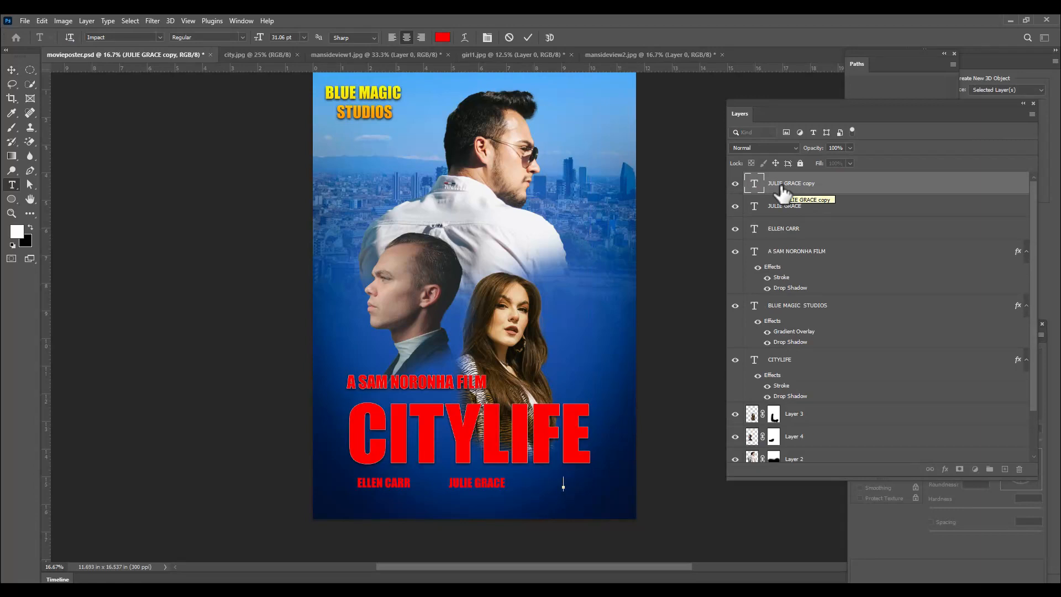
type("RONNIE JAY")
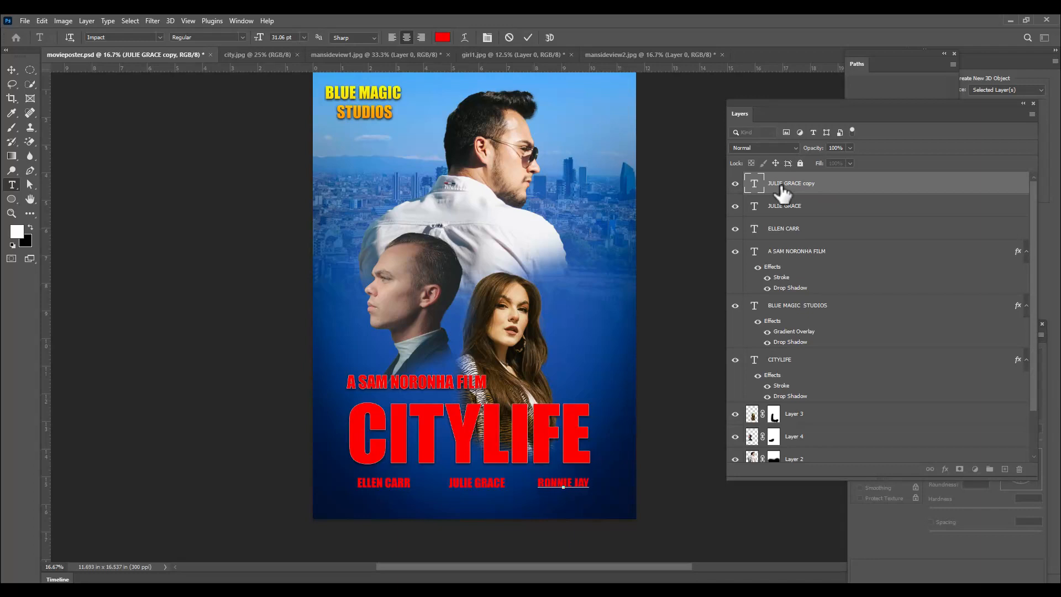
left_click(11, 70)
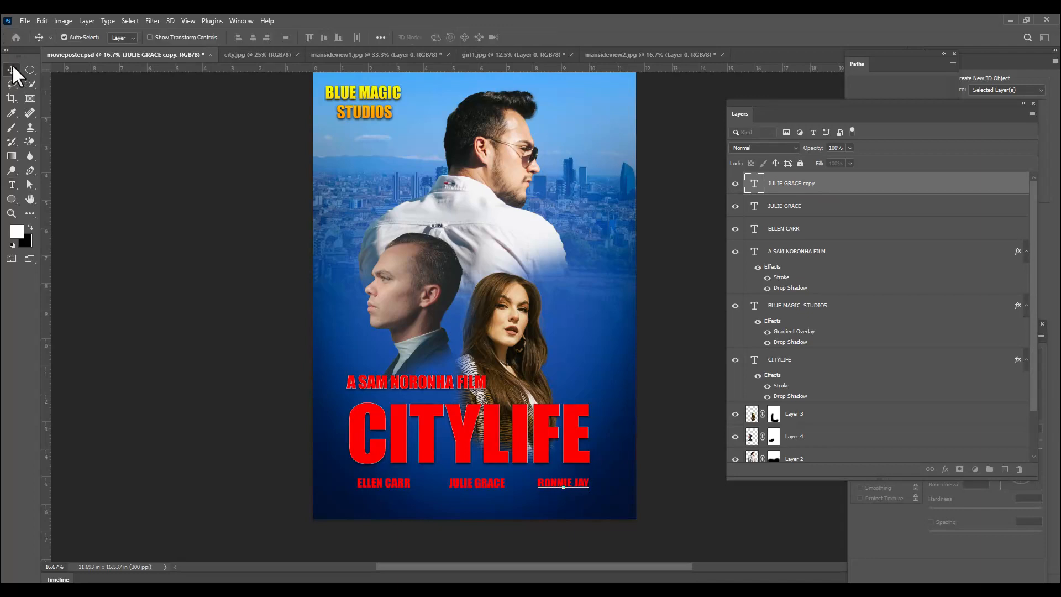
left_click_drag(565, 484, 576, 483)
left_click_drag(489, 480, 486, 485)
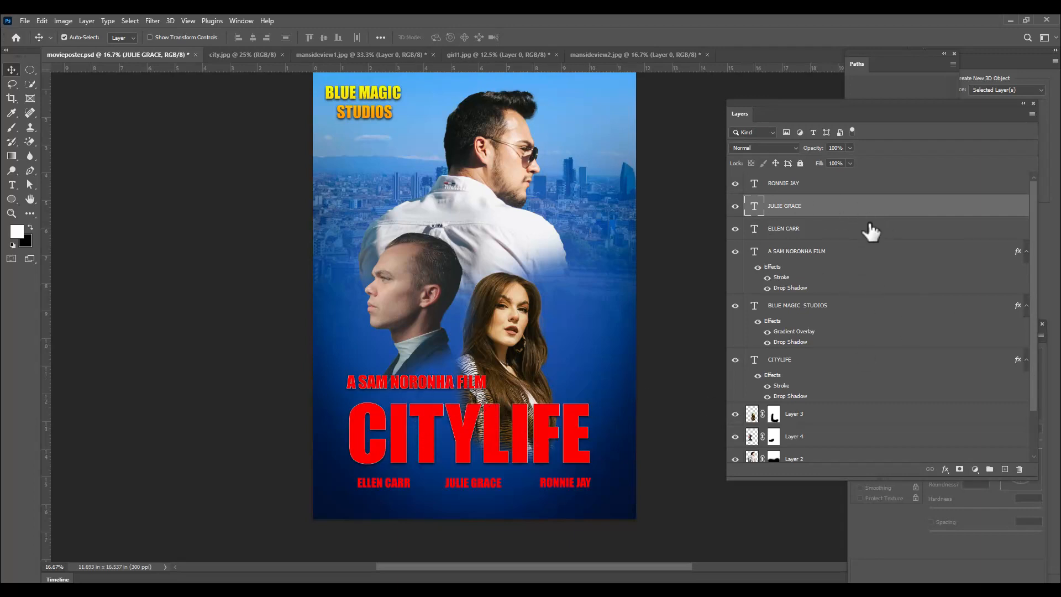
Add a Drop Shadow to the middle actor name, then copy it onto the third and first names
double_click(900, 212)
left_click_drag(569, 83, 631, 45)
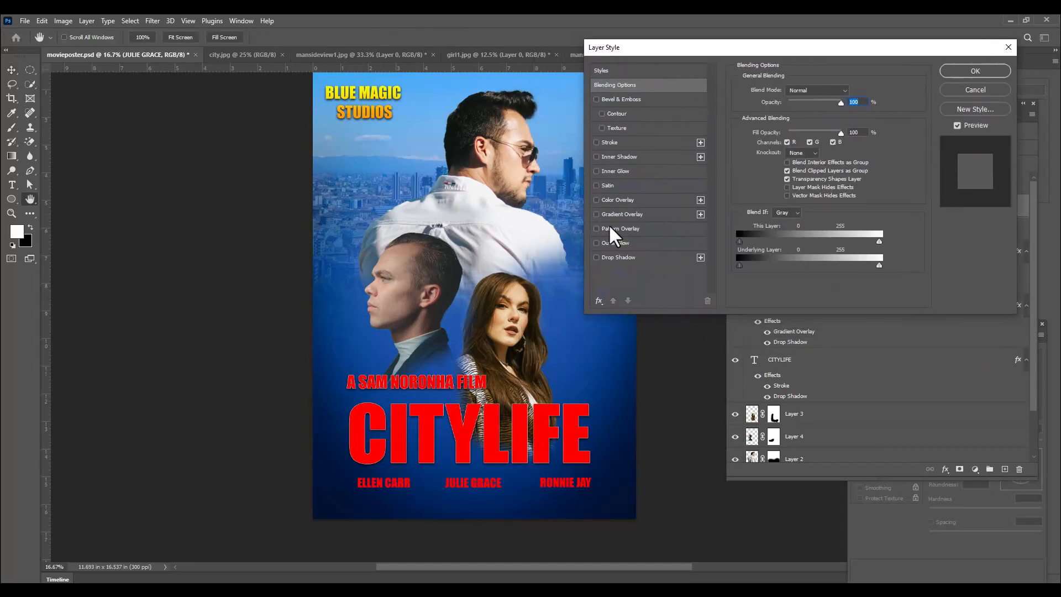
left_click(596, 257)
left_click(634, 260)
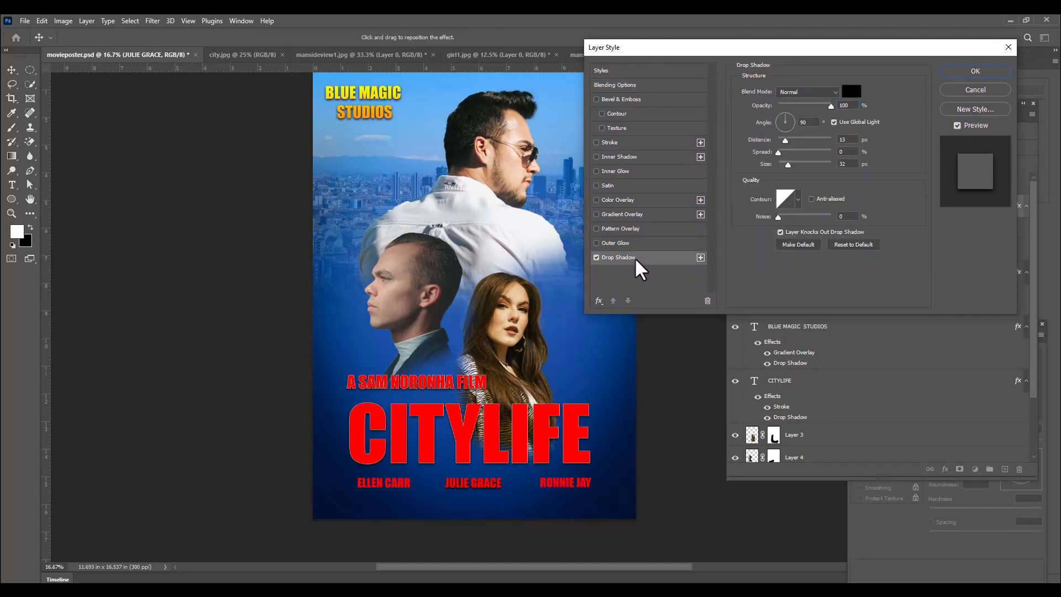
left_click_drag(756, 48, 673, 47)
left_click(892, 71)
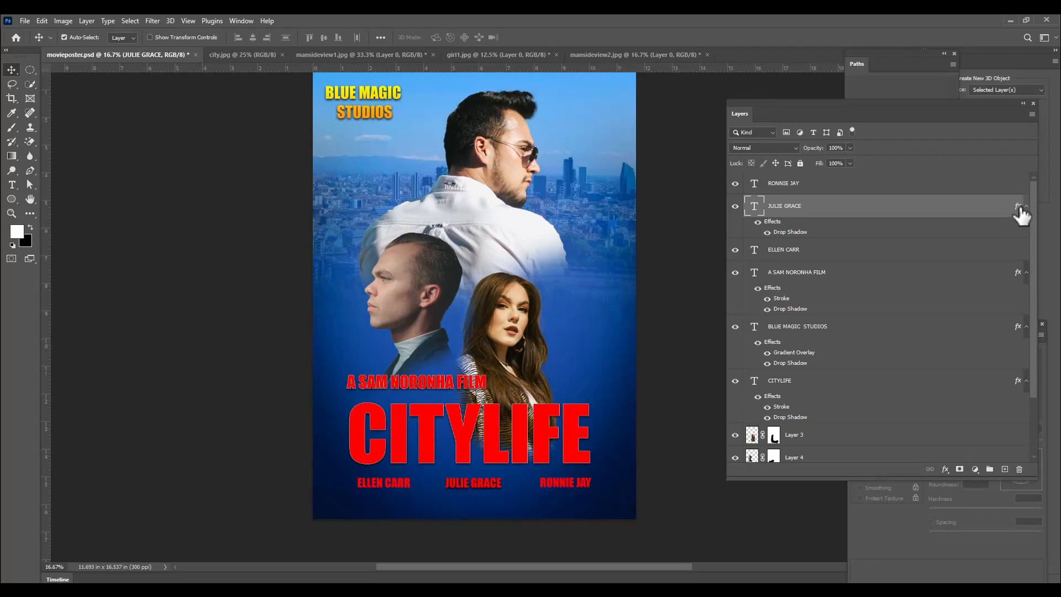
left_click_drag(1019, 208, 1006, 185)
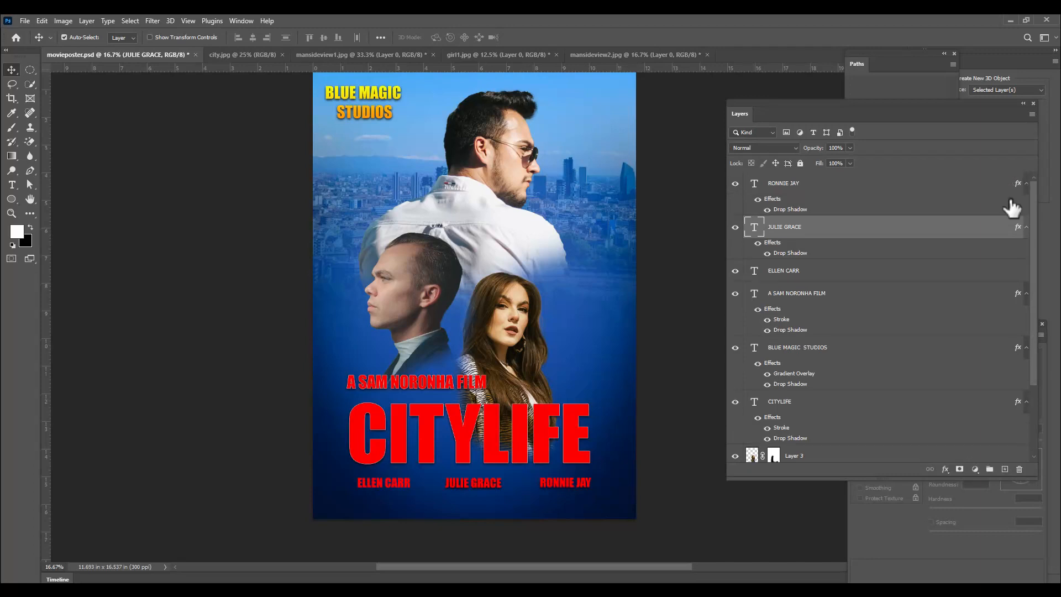
left_click_drag(1020, 232, 1014, 280)
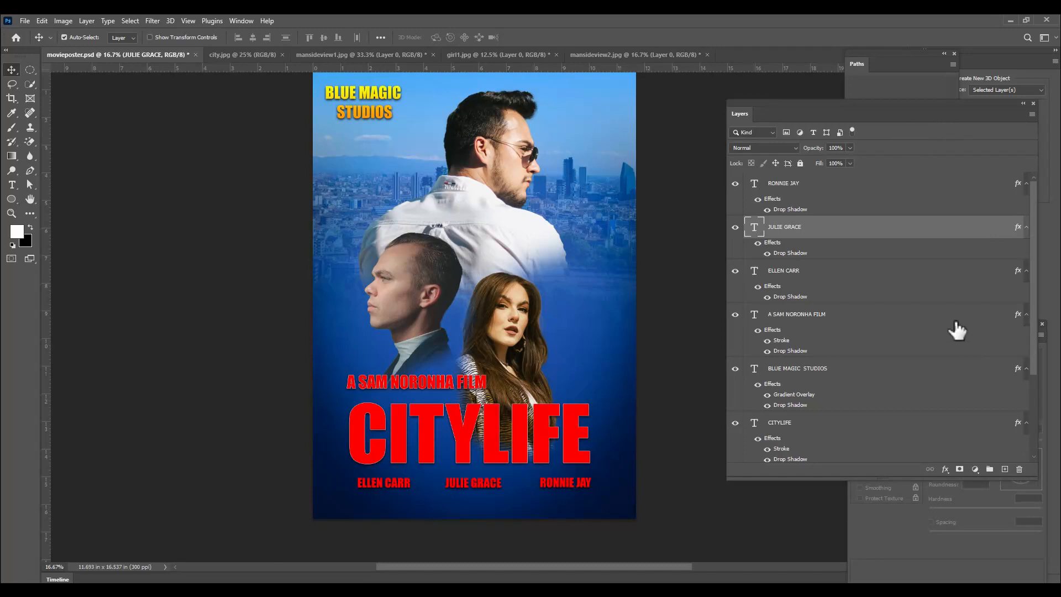
Create Layer 5 beneath blue Layer 0, fill it with white, then reselect Layer 0
scroll(954, 328, "down", 3)
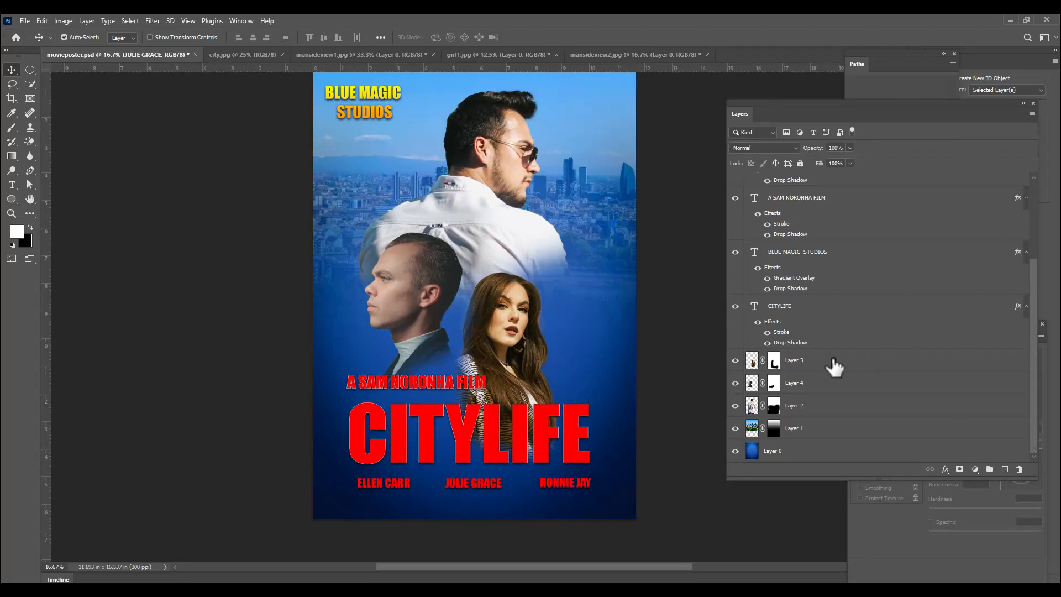
left_click(838, 369)
left_click(832, 453)
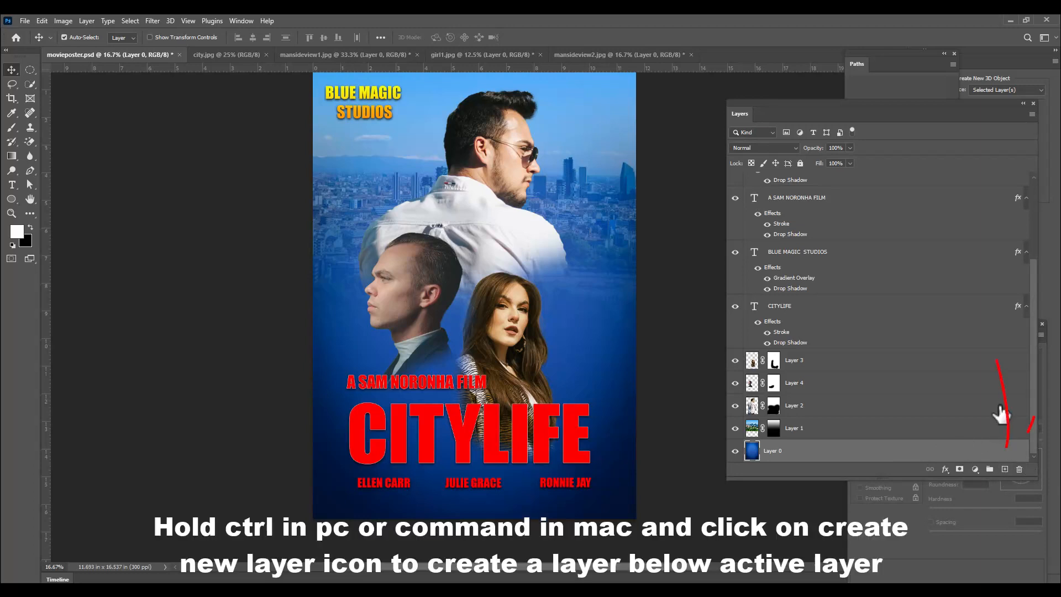
left_click(1005, 470, "ctrl")
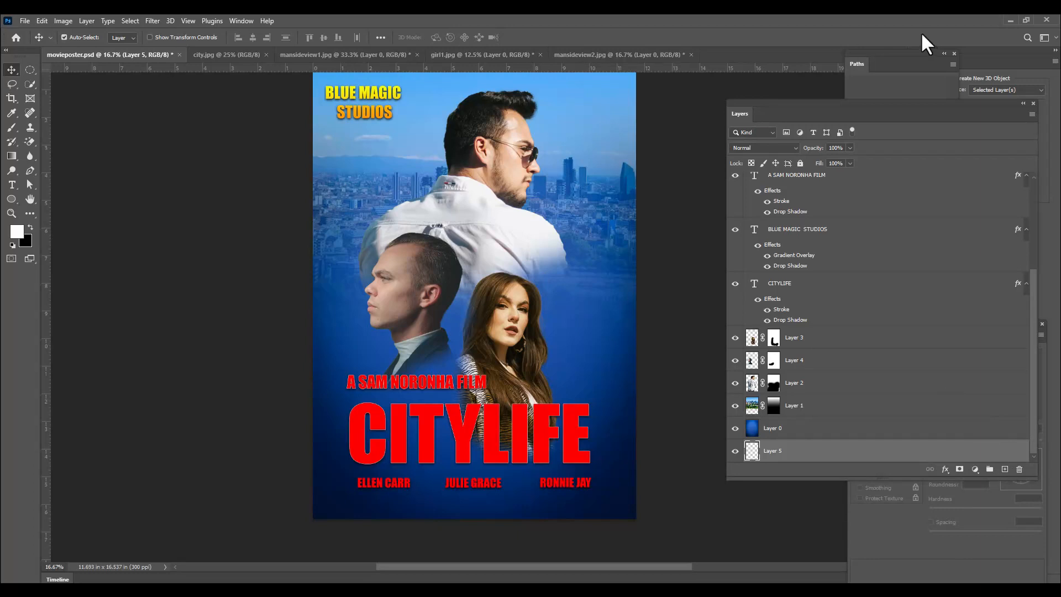
key("alt+BackSpace")
left_click(804, 431)
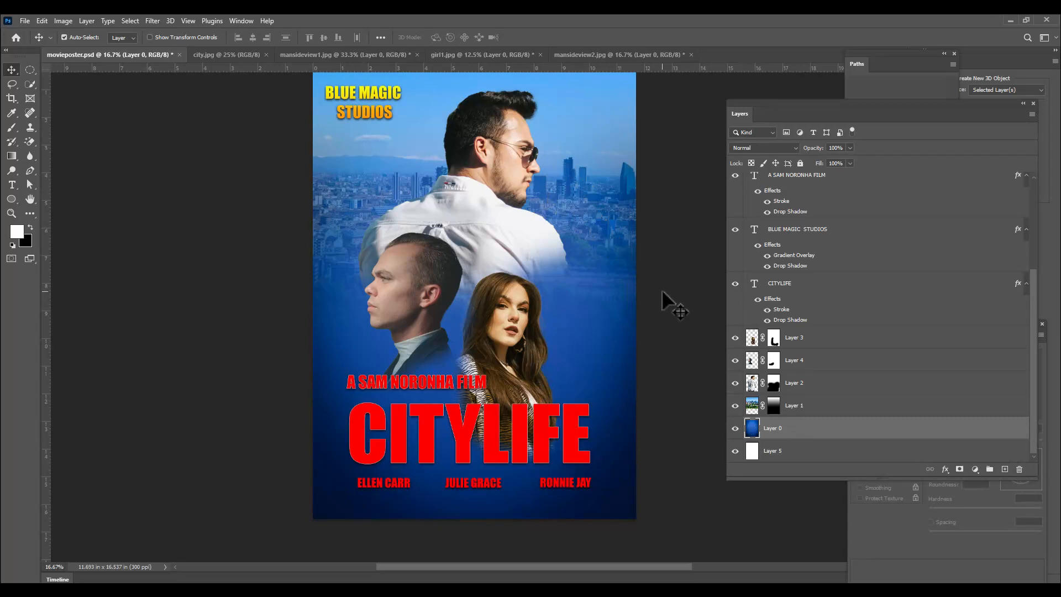
Free-transform blue Layer 0, rotating it about -34° and enlarging it to roughly 147%
key("ctrl+t")
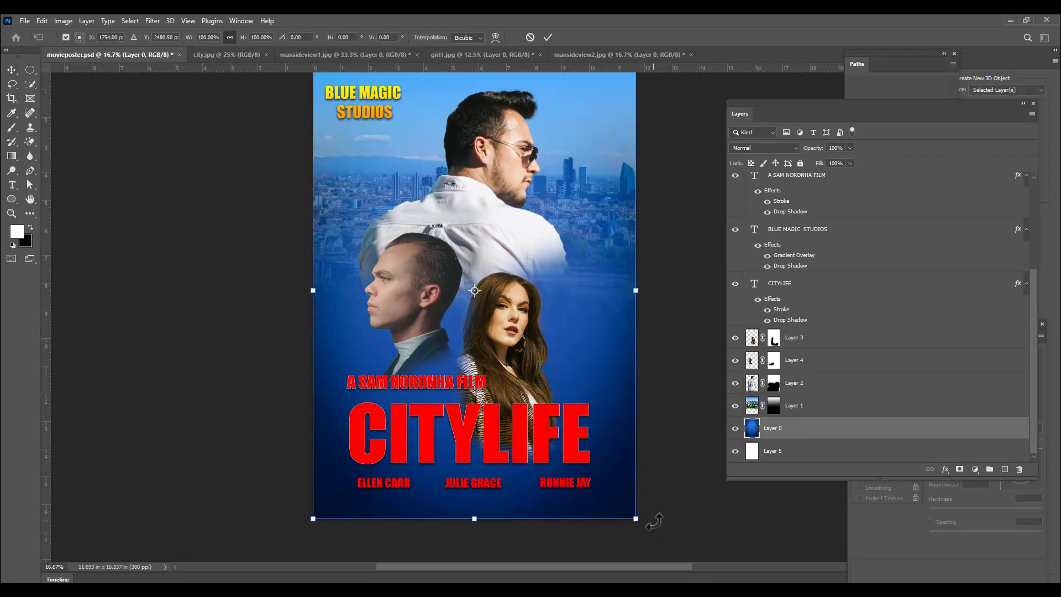
left_click_drag(654, 521, 651, 490)
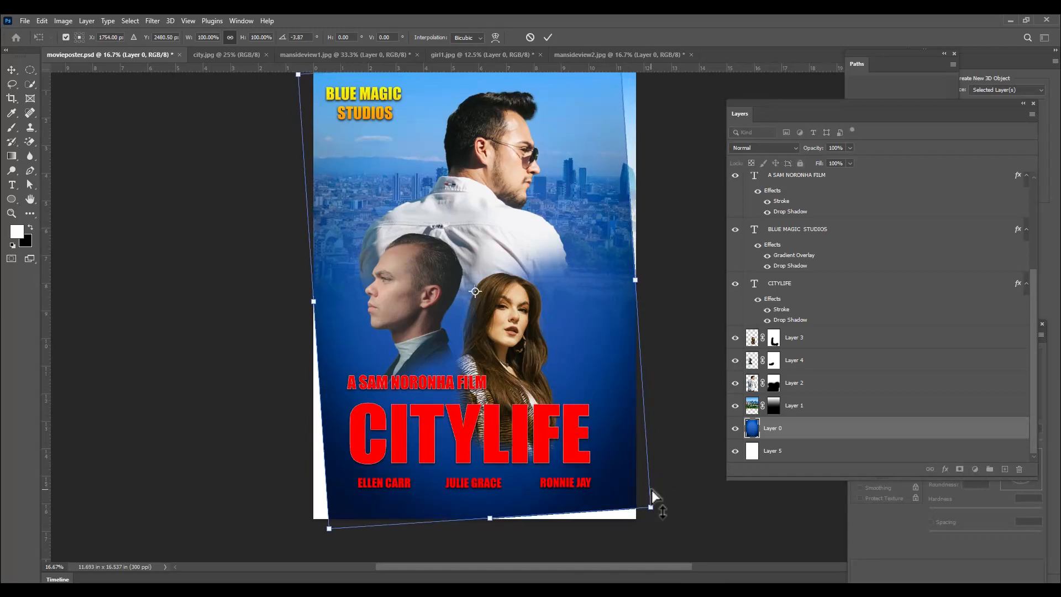
key("ctrl+minus")
left_click_drag(586, 113, 625, 66)
left_click_drag(583, 178, 568, 132)
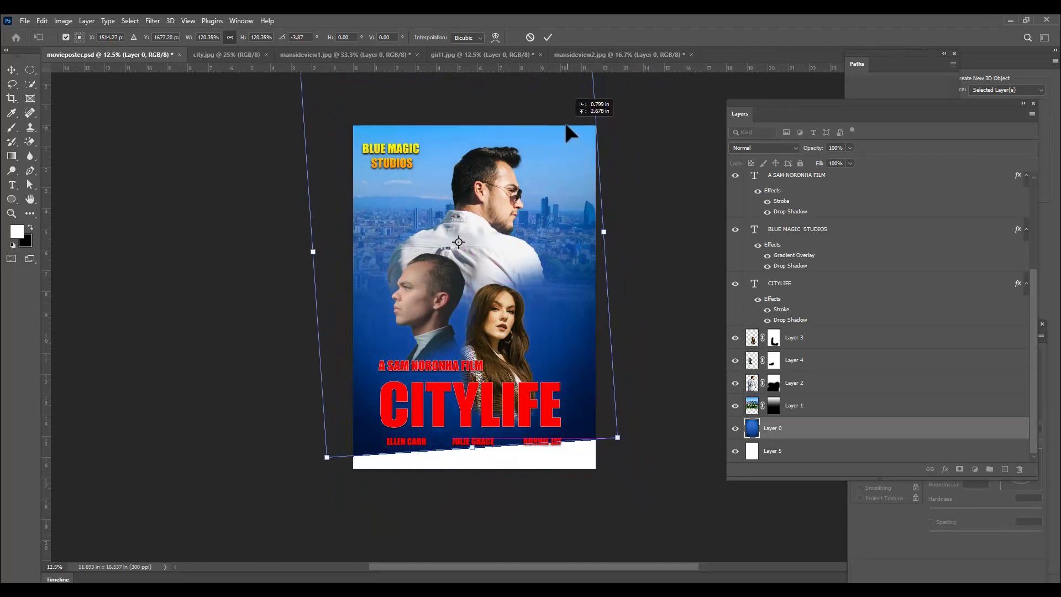
left_click_drag(663, 379, 623, 298)
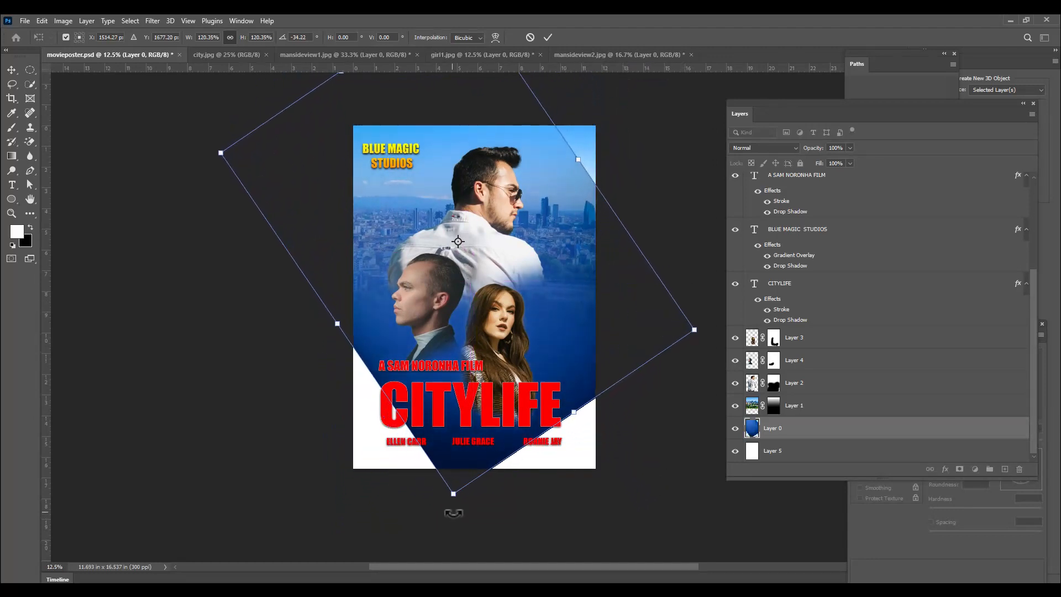
left_click_drag(454, 493, 452, 550)
left_click_drag(586, 267, 484, 209)
scroll(556, 147, "up", 2)
scroll(558, 143, "up", 1)
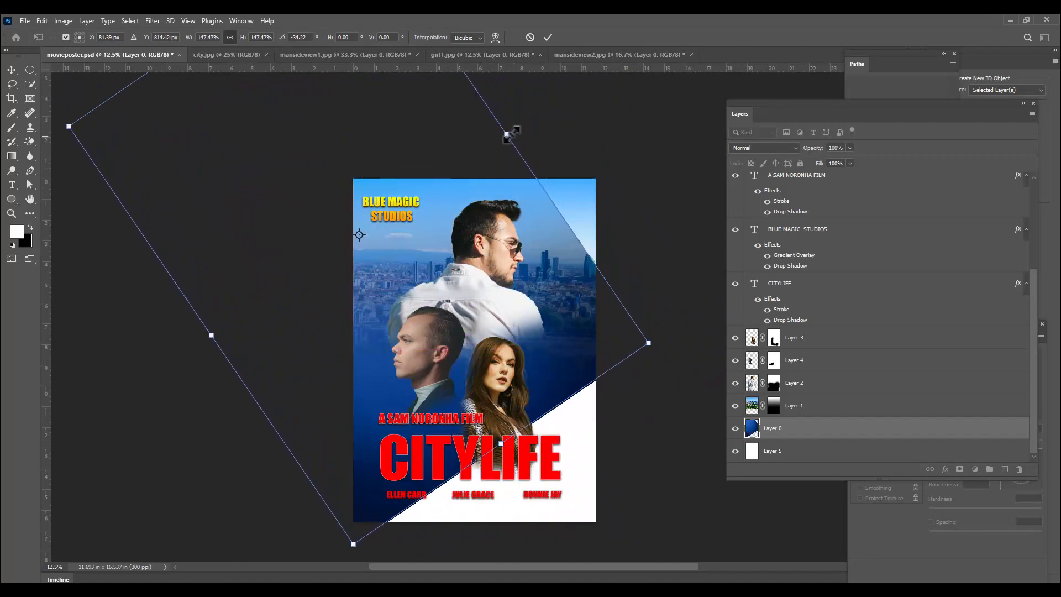
left_click_drag(512, 133, 575, 94)
key("ctrl+z")
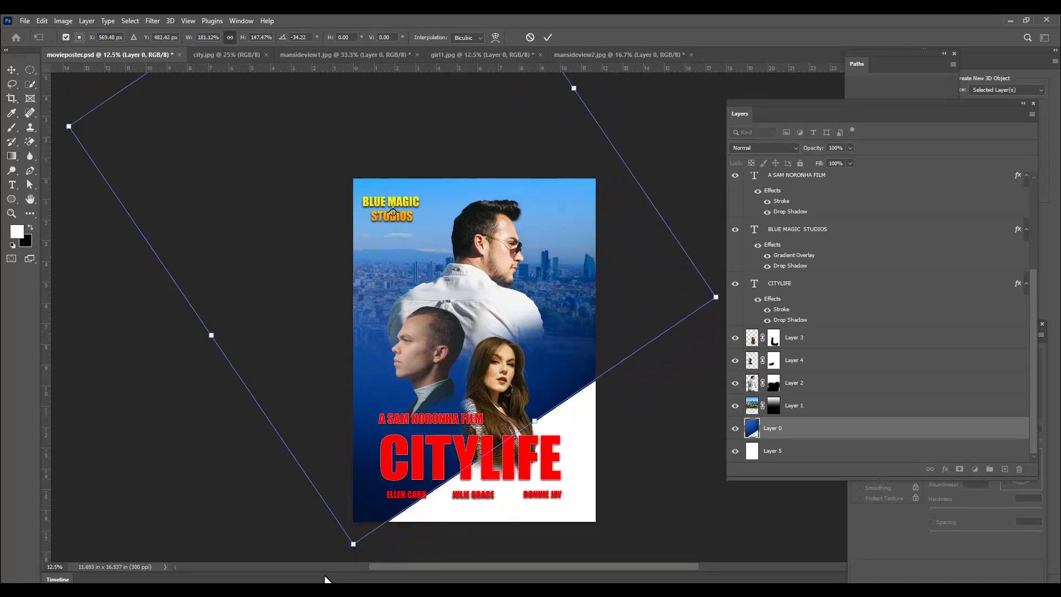
Rework the tilt to about -38°, widen and reposition the background, and apply the transform
left_click_drag(442, 345, 423, 332)
left_click_drag(686, 325, 704, 296)
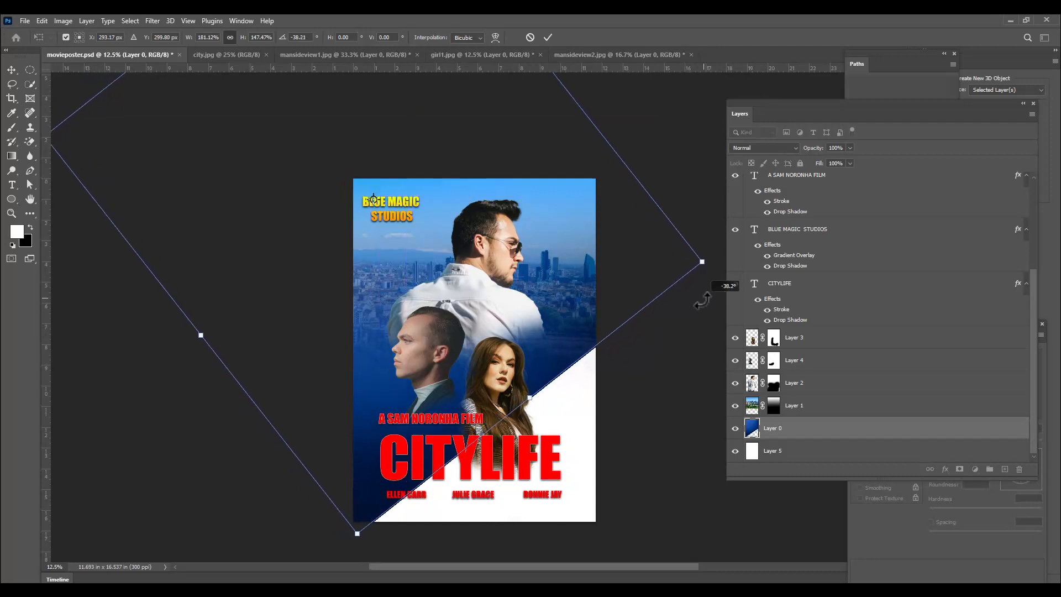
scroll(645, 130, "down", 1)
scroll(650, 131, "up", 2)
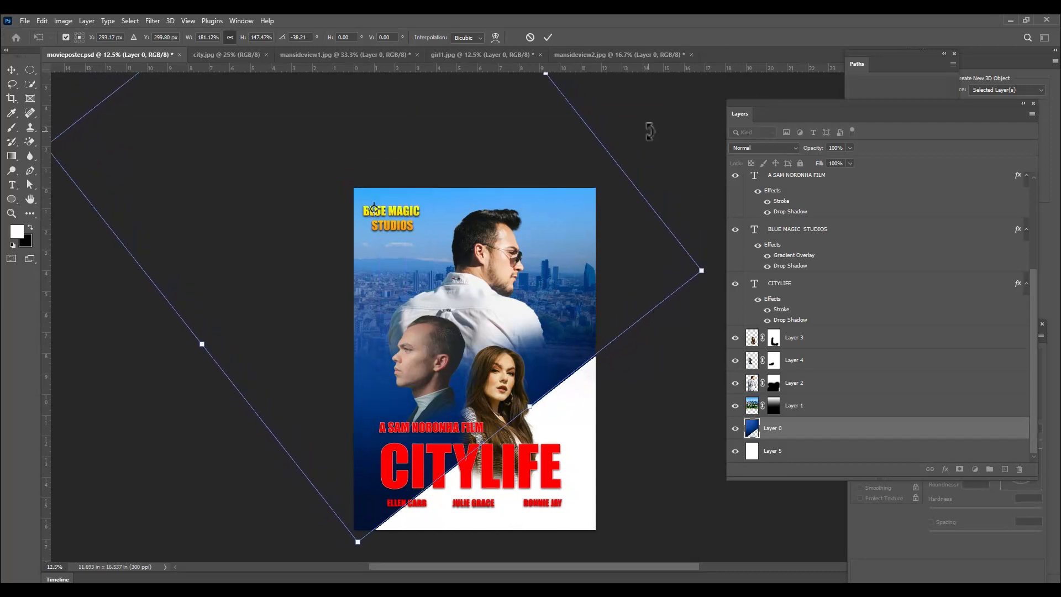
key("ctrl+minus")
left_click_drag(524, 151, 556, 127)
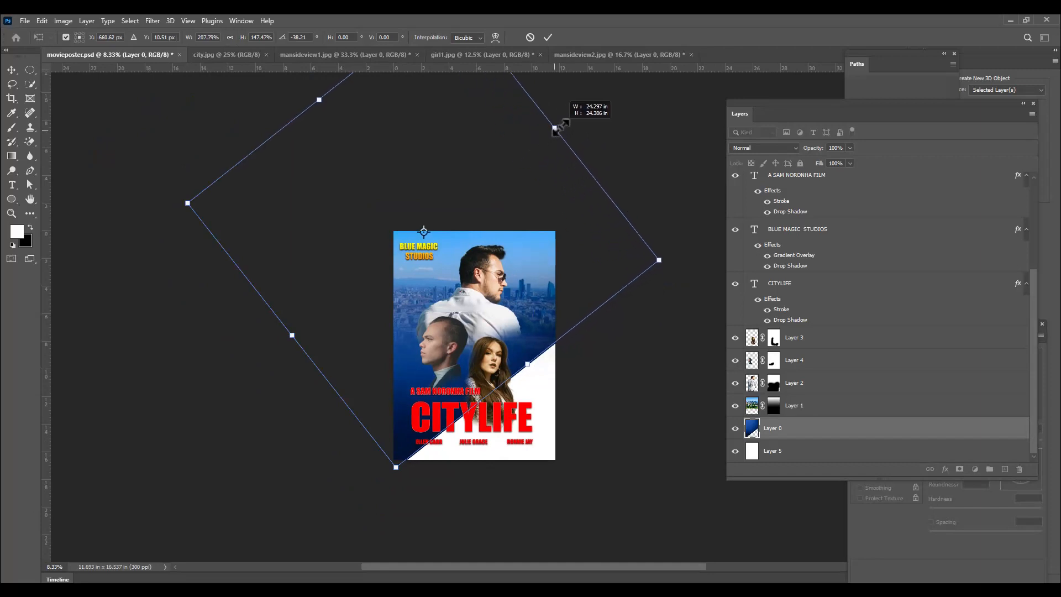
left_click_drag(292, 335, 266, 356)
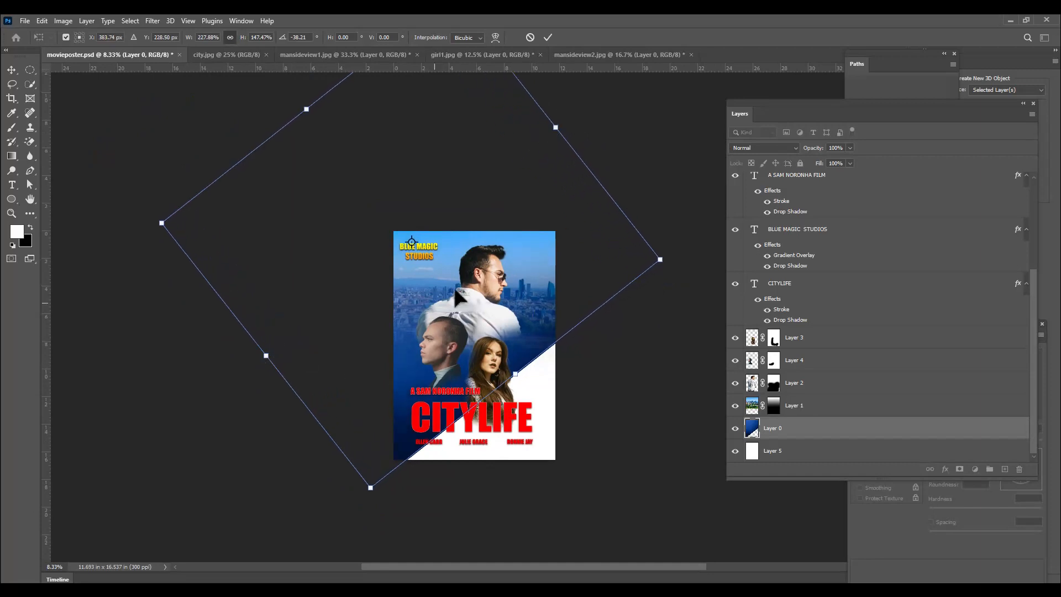
left_click_drag(542, 230, 534, 240)
key("ctrl+h")
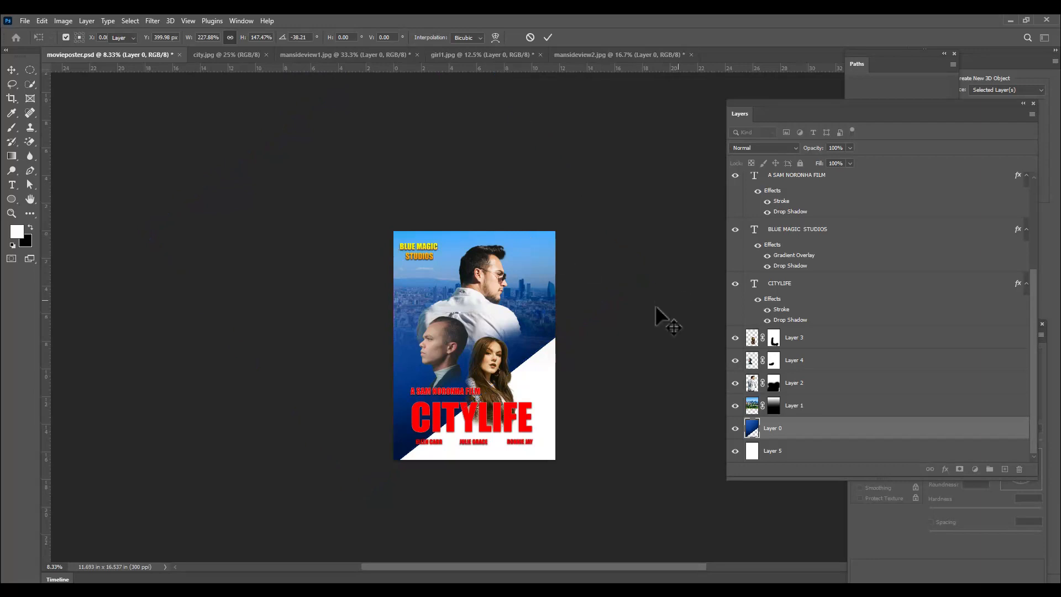
key("Return")
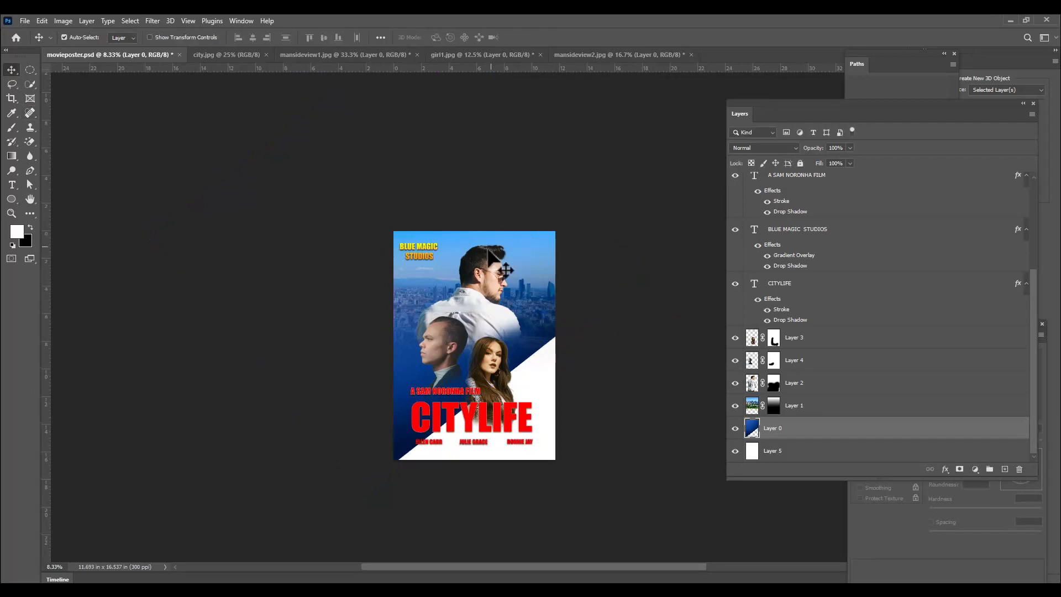
Re-transform Layer 0 to nudge and slightly enlarge it, refining the white diagonal wedge
key("ctrl+t")
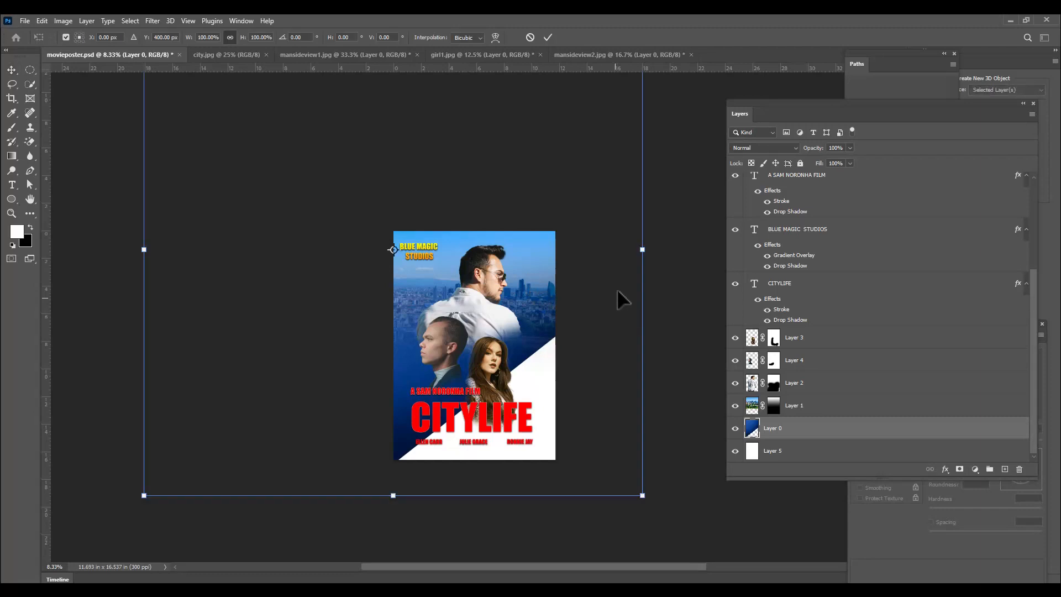
mouse_move(552, 262)
left_mouse_down()
mouse_move(545, 246)
mouse_move(545, 255)
left_mouse_up()
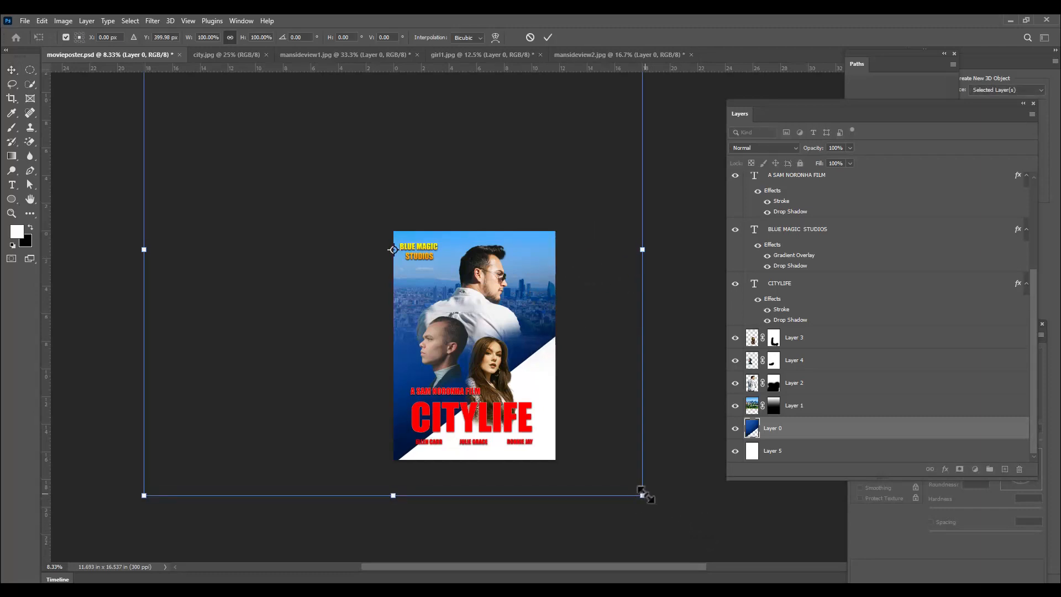
mouse_move(643, 496)
left_mouse_down()
mouse_move(654, 509)
mouse_move(632, 497)
left_mouse_up()
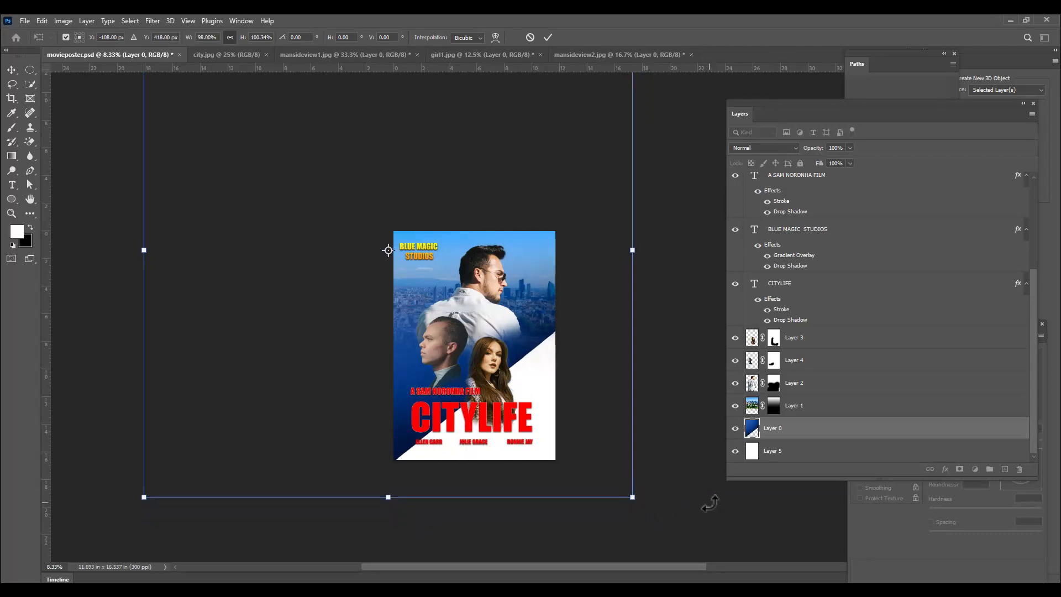
key("Return")
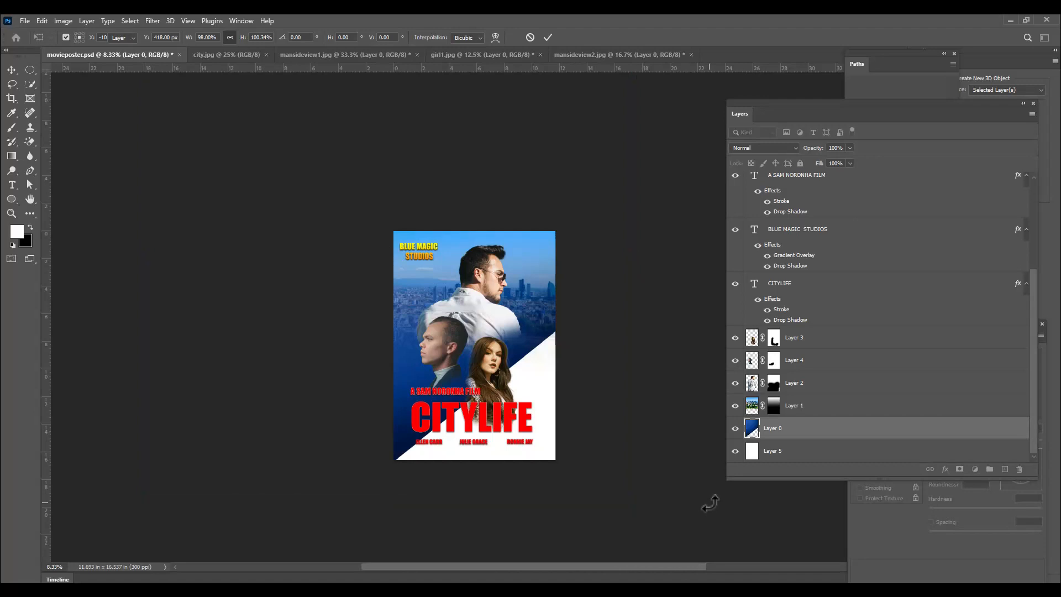
key("ctrl+plus")
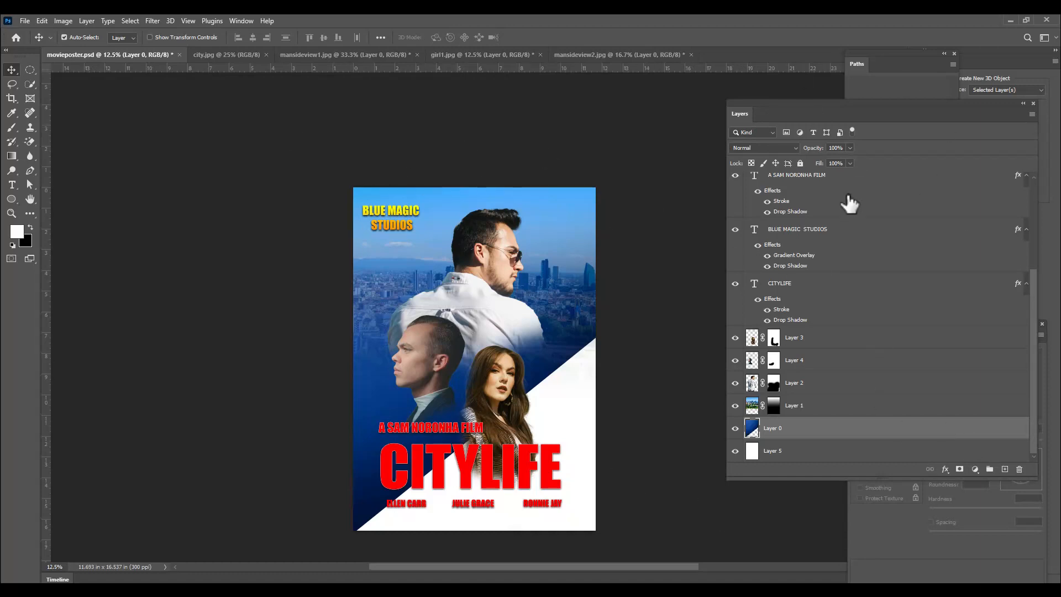
Add a Hue/Saturation adjustment layer above Layer 3 with Colorize turned on
left_click(828, 339)
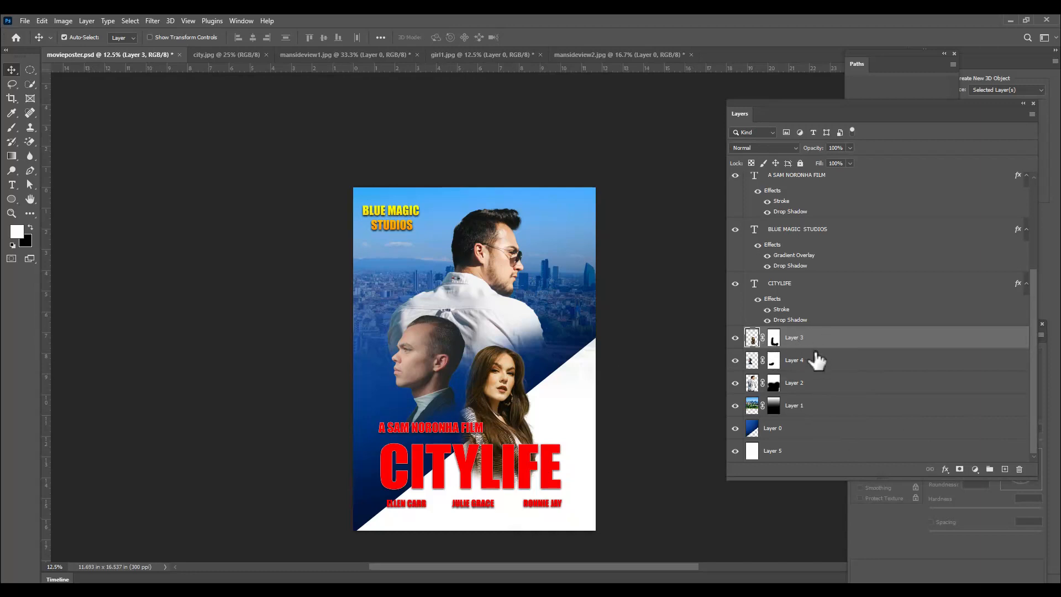
left_click(976, 469)
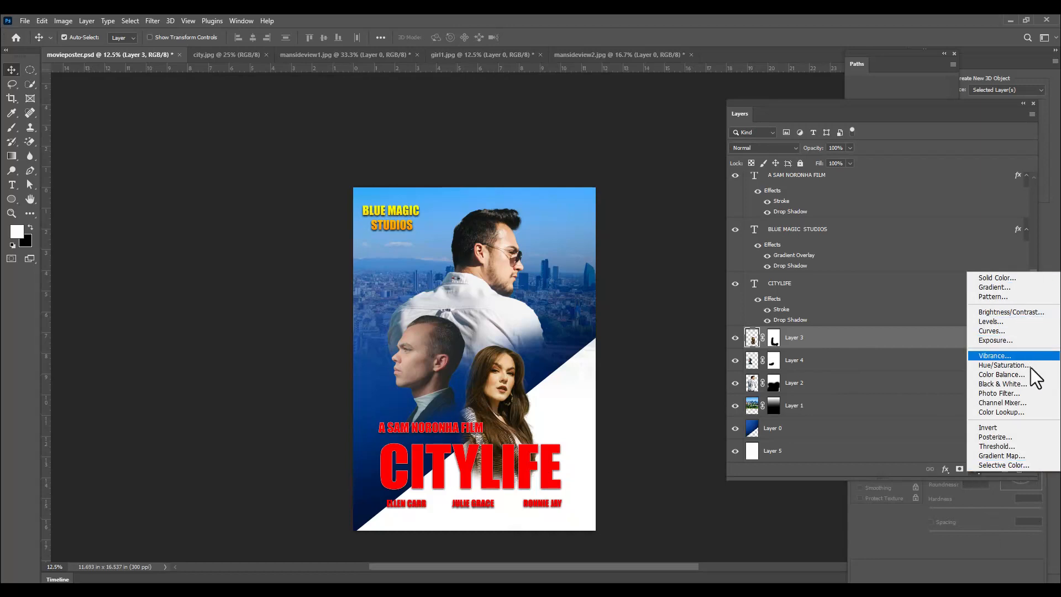
left_click(1001, 365)
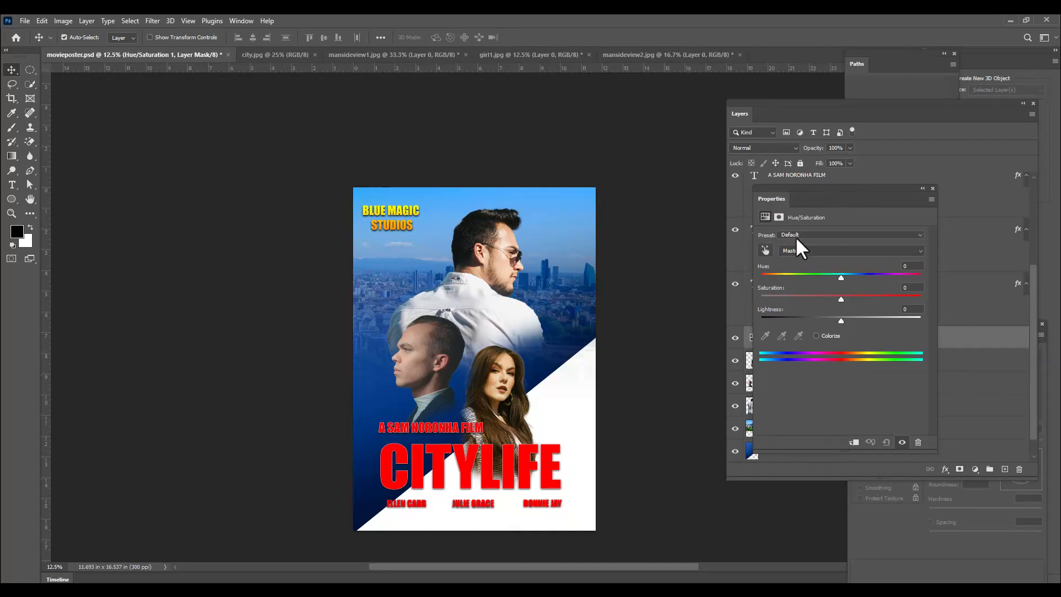
left_click_drag(798, 189, 692, 156)
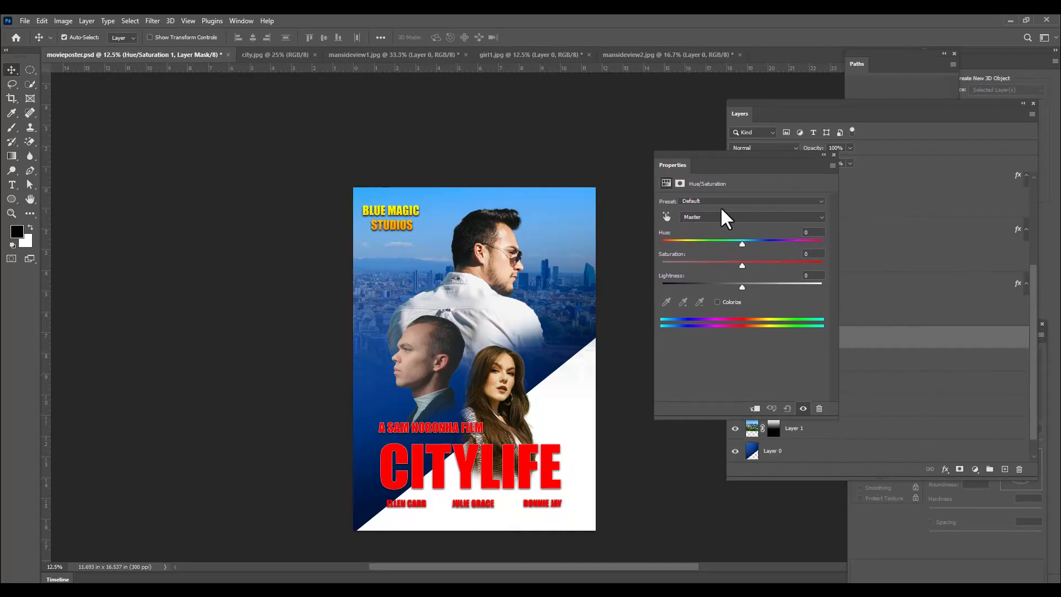
left_click(719, 301)
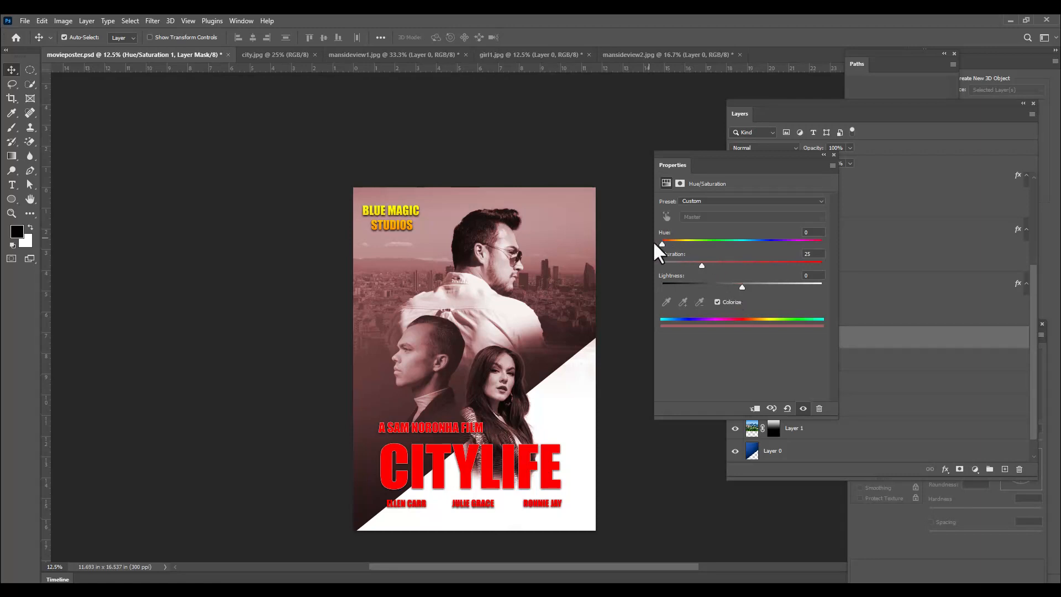
Set the colorize hue to 188 with saturation 51 for a cyan tint
left_click_drag(664, 245, 754, 256)
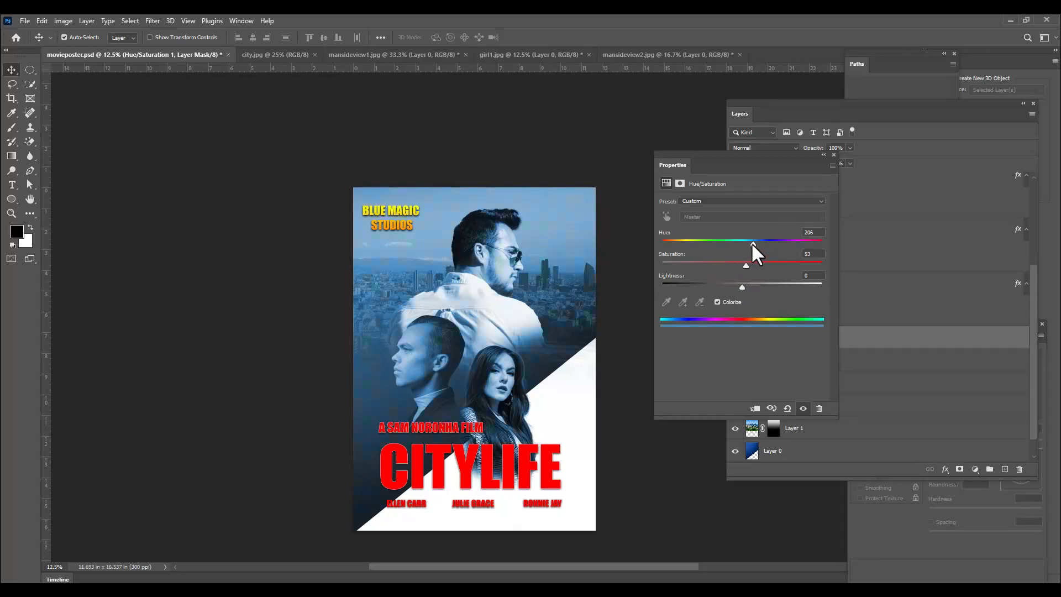
left_click_drag(752, 244, 753, 246)
left_click(753, 242)
left_click_drag(718, 154, 700, 155)
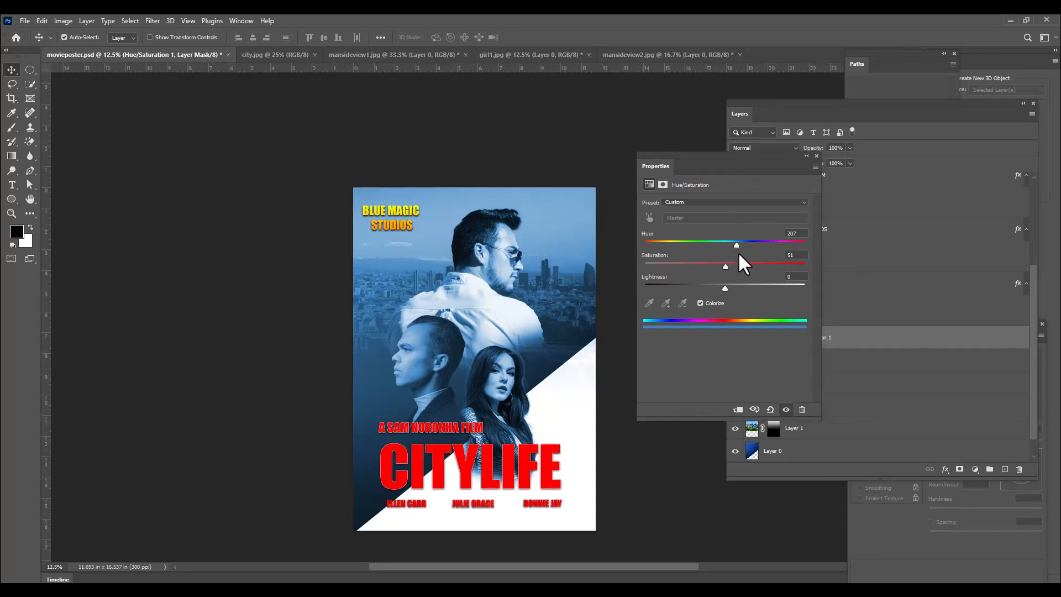
left_click_drag(736, 243, 727, 244)
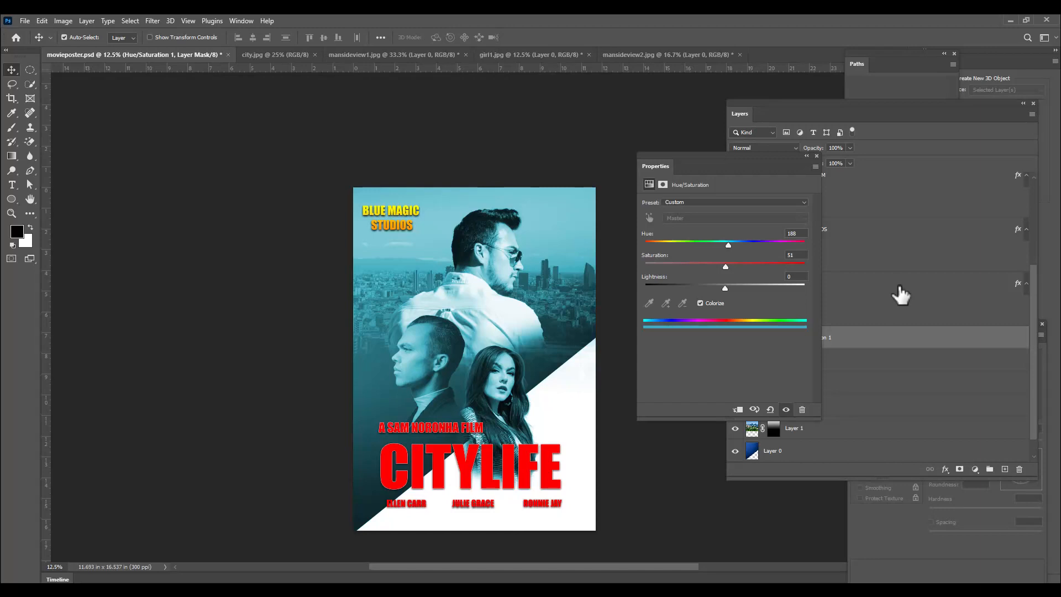
left_click(817, 155)
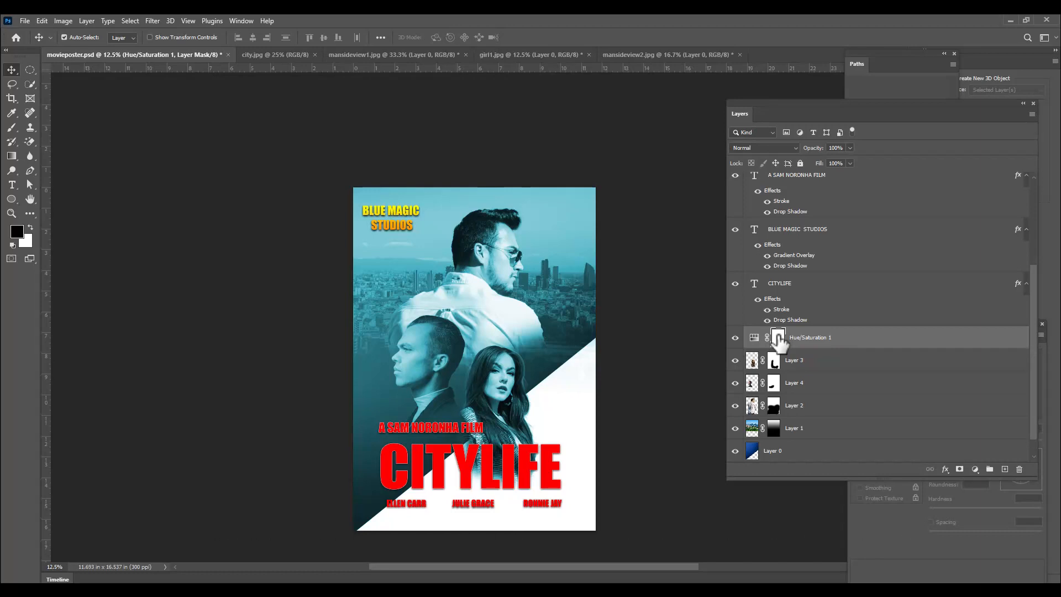
Invert the Hue/Saturation mask to hide the tint, and ready a white brush at 26% flow
key("ctrl+i")
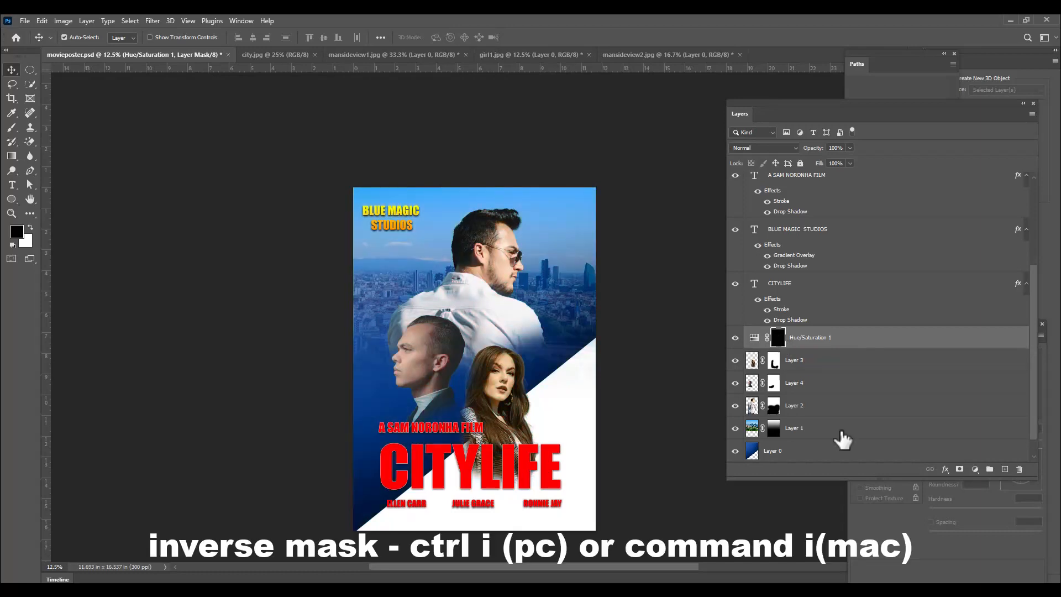
left_click(11, 127)
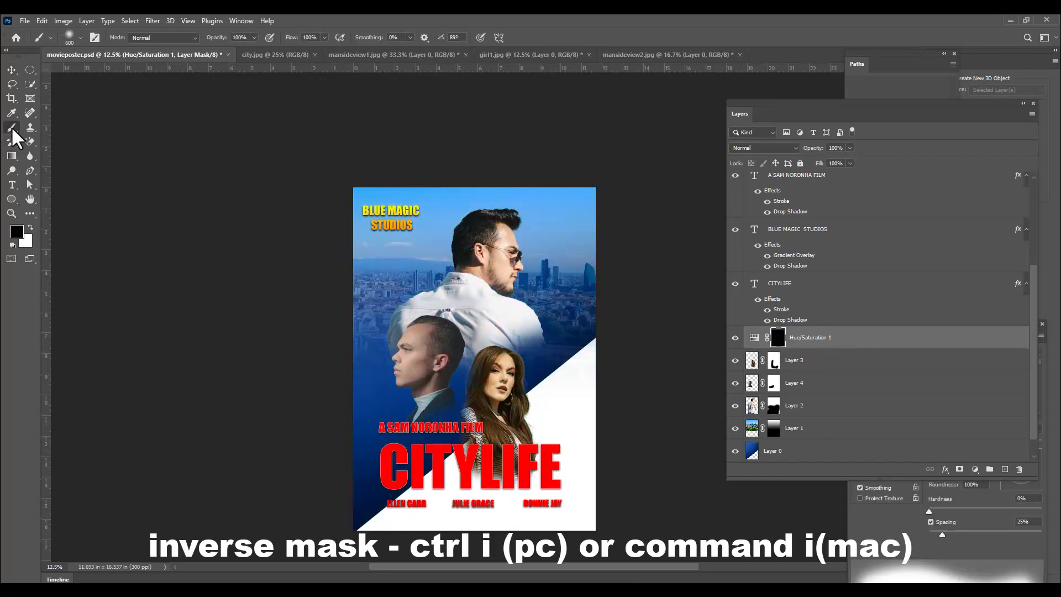
left_click(324, 37)
left_click_drag(324, 48, 286, 53)
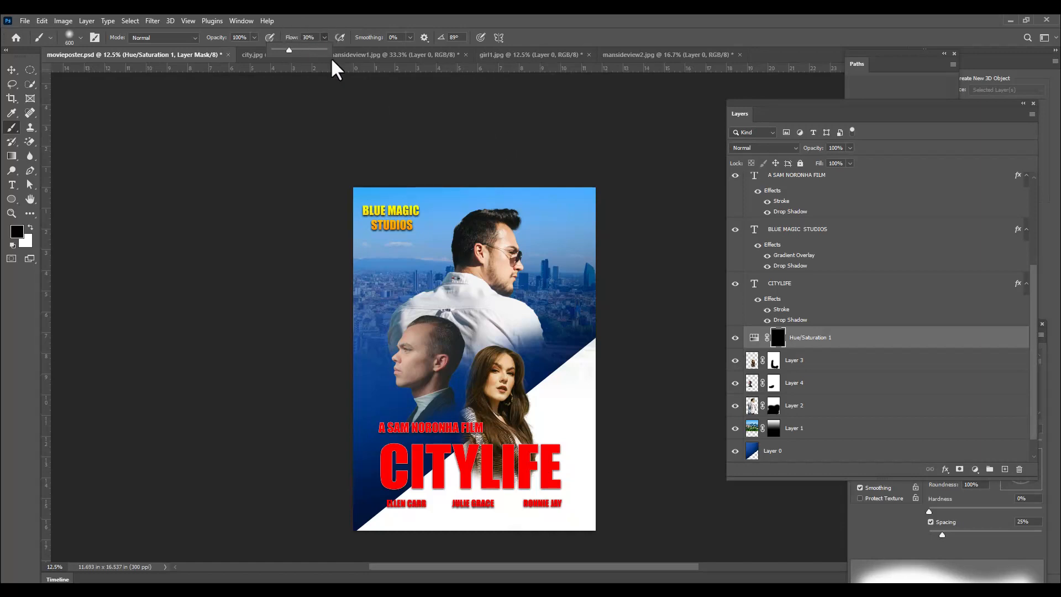
left_click(392, 13)
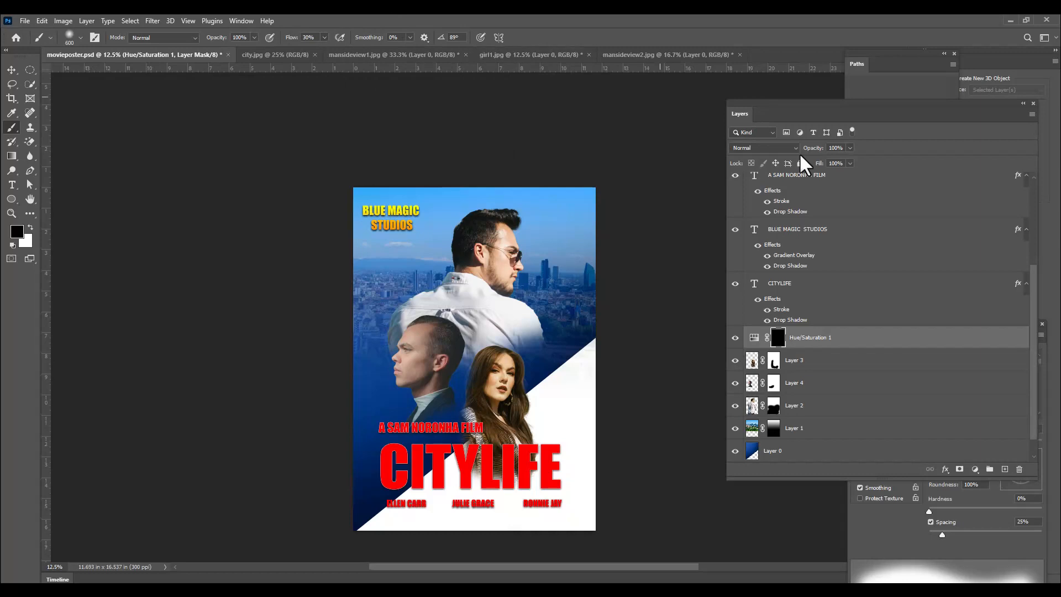
left_click(30, 228)
Paint the cyan tint softly back over the actors with a brush of about 3000 px
key("bracketright")
key("bracketright")
key("bracketright")
key("bracketright")
key("bracketright")
key("bracketright")
key("bracketright")
key("bracketright")
key("bracketright")
key("bracketright")
key("bracketright")
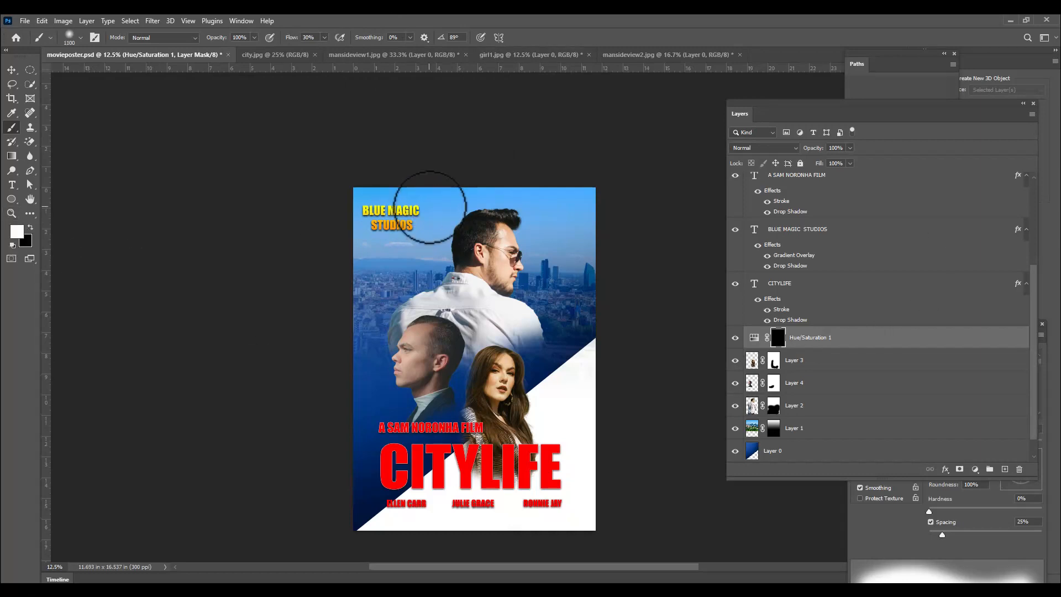
key("bracketright")
key("bracketright")
key("bracketright")
key("bracketright")
key("bracketright")
key("bracketright")
key("bracketright")
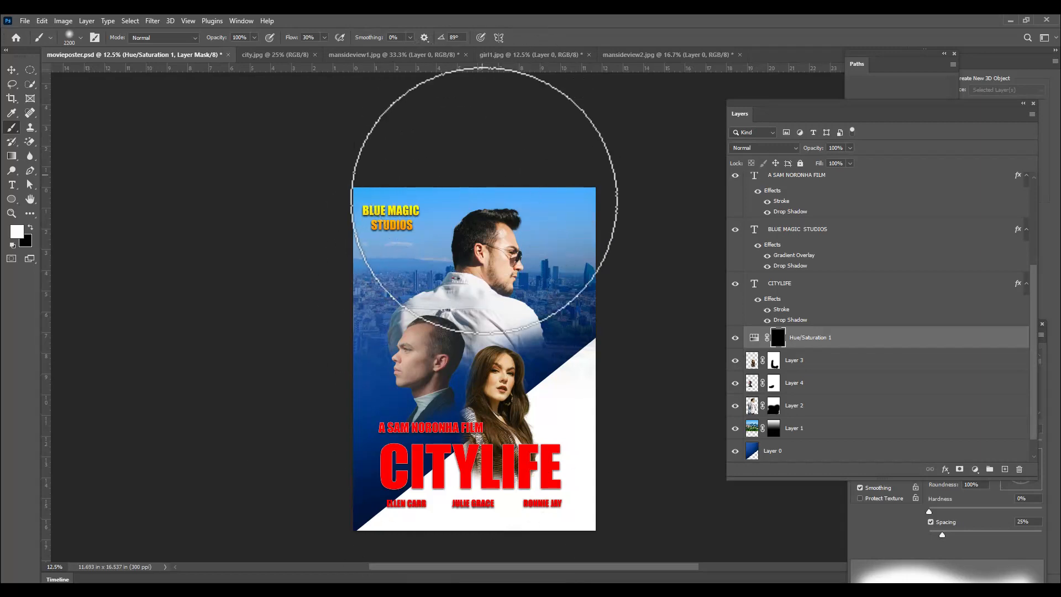
key("bracketright")
key("bracketright")
key("bracketright")
key("bracketright")
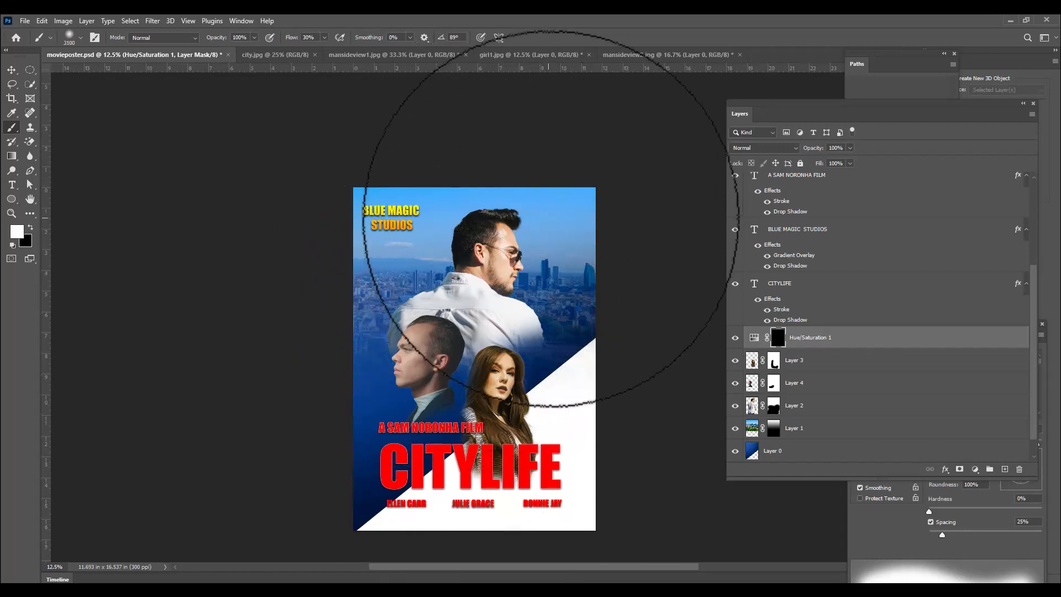
mouse_move(545, 201)
left_mouse_down()
mouse_move(489, 242)
mouse_move(530, 256)
mouse_move(450, 305)
mouse_move(469, 358)
mouse_move(505, 360)
mouse_move(485, 382)
mouse_move(350, 448)
mouse_move(358, 433)
mouse_move(356, 453)
mouse_move(304, 484)
left_mouse_up()
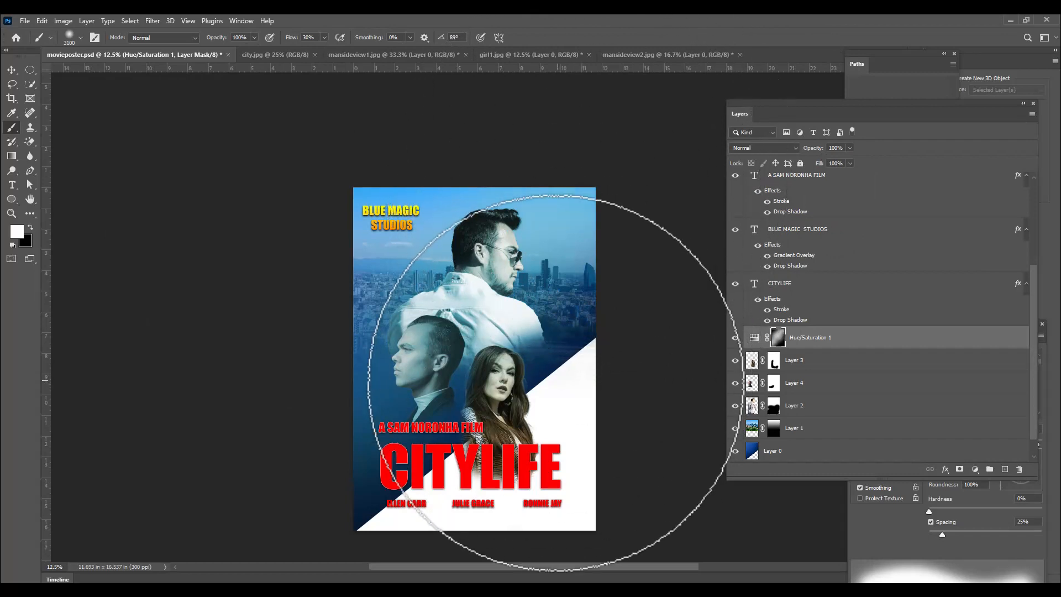
key("bracketleft")
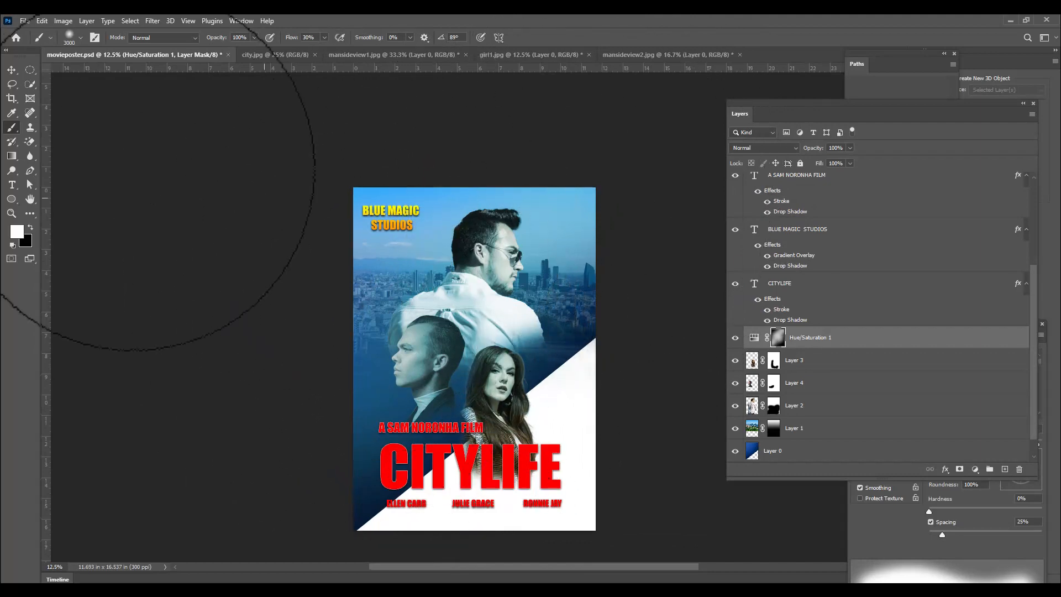
left_click(11, 70)
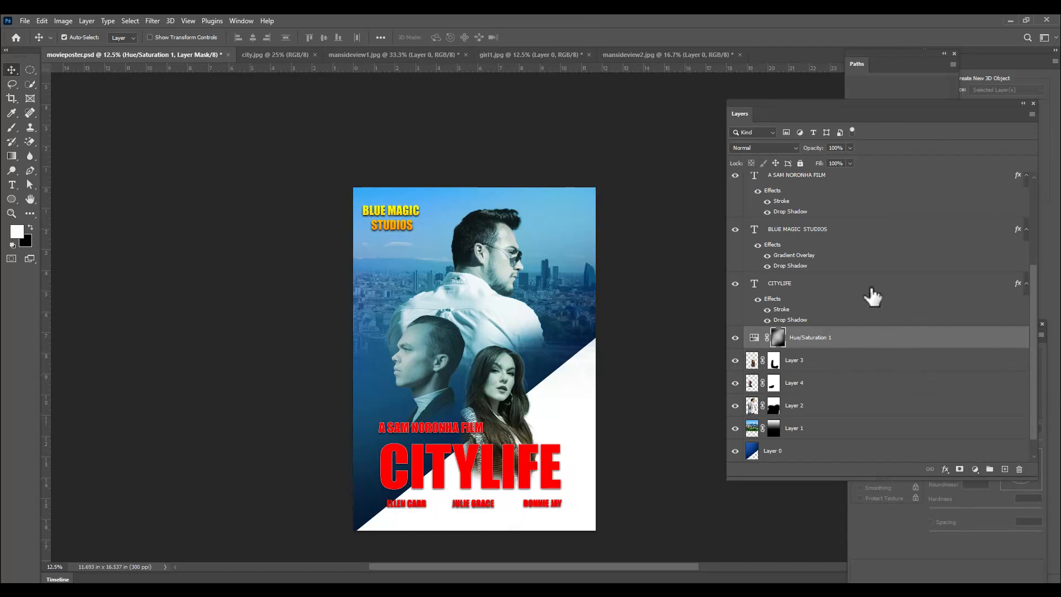
Add a Curves adjustment raising input 124 to output 150 to brighten the midtones
left_click(975, 470)
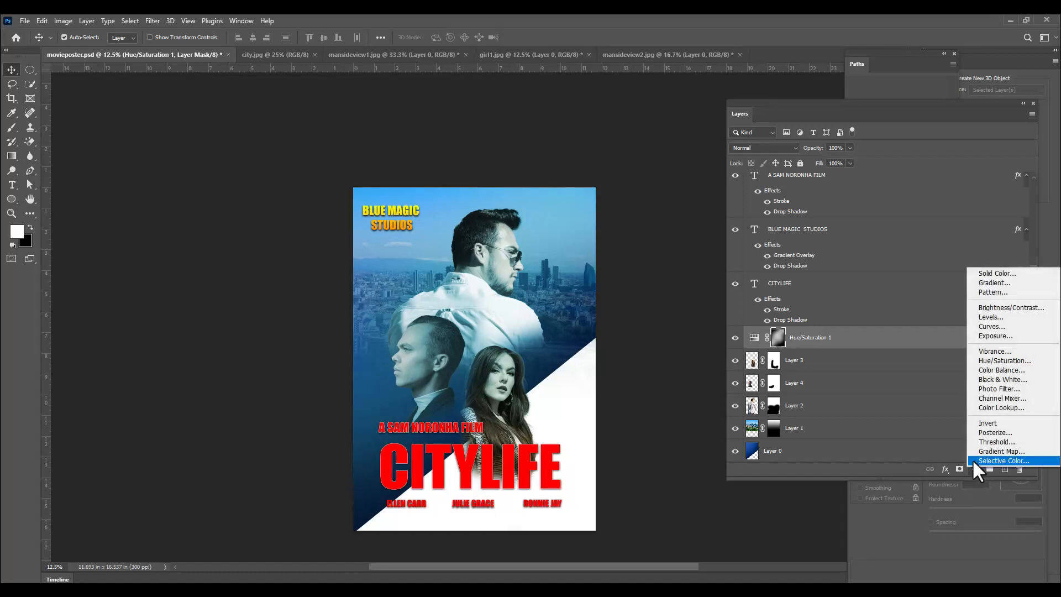
left_click(992, 331)
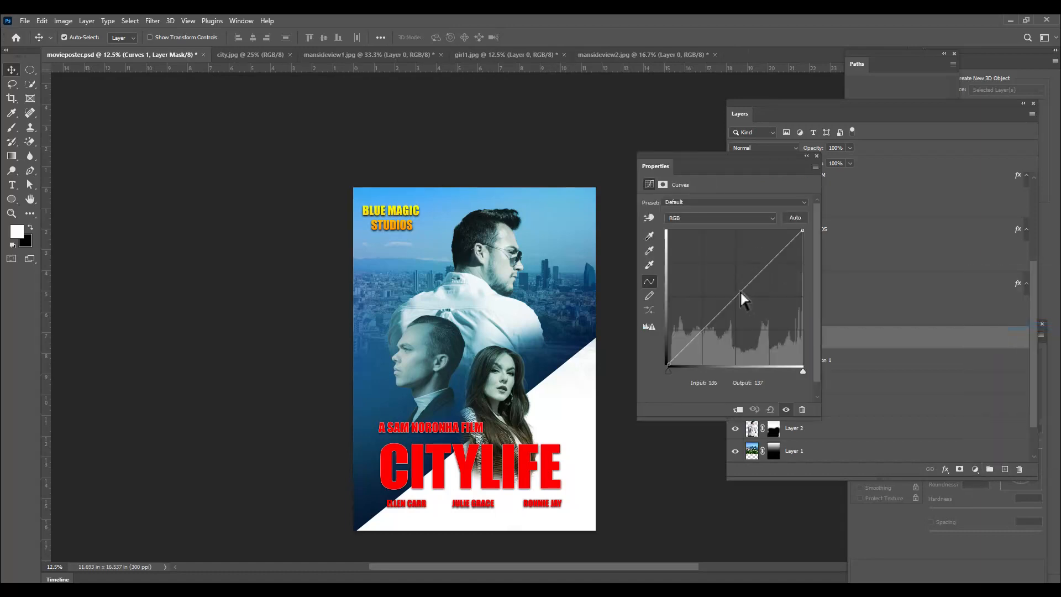
mouse_move(741, 293)
left_mouse_down()
mouse_move(728, 282)
mouse_move(752, 310)
left_mouse_up()
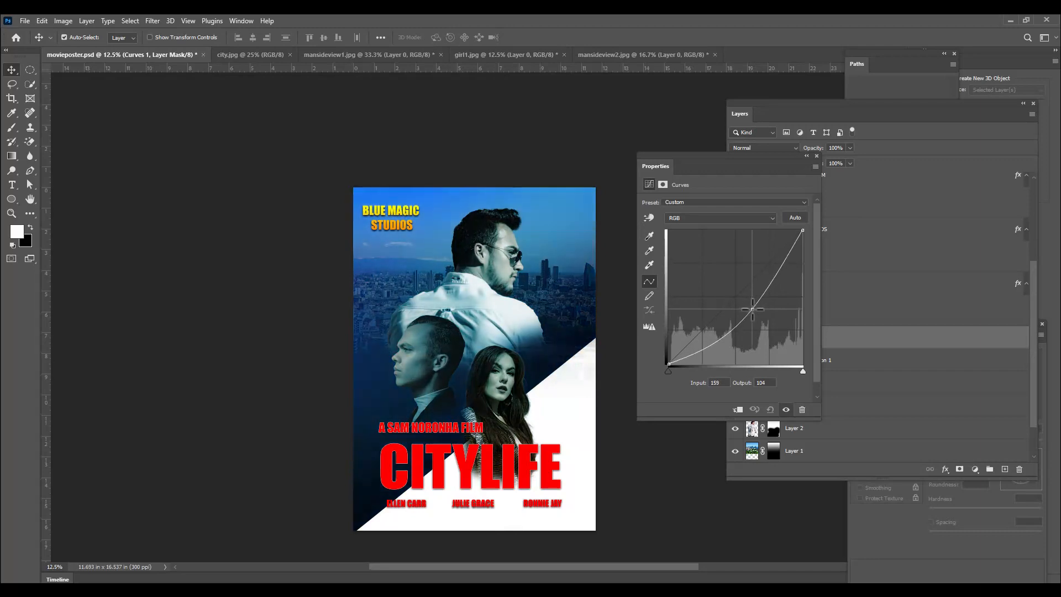
left_click_drag(752, 309, 735, 285)
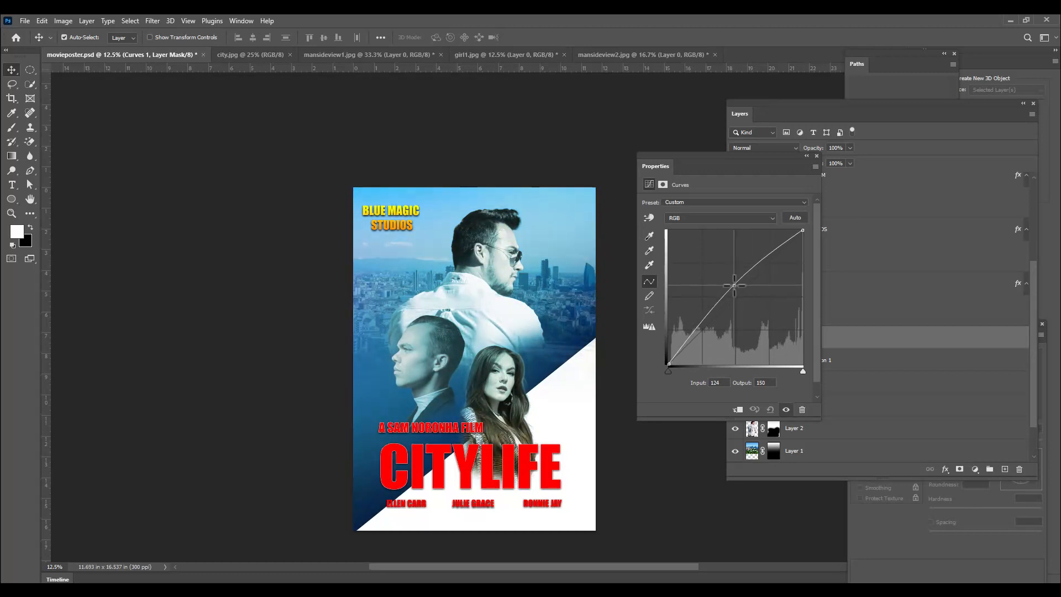
left_click(817, 156)
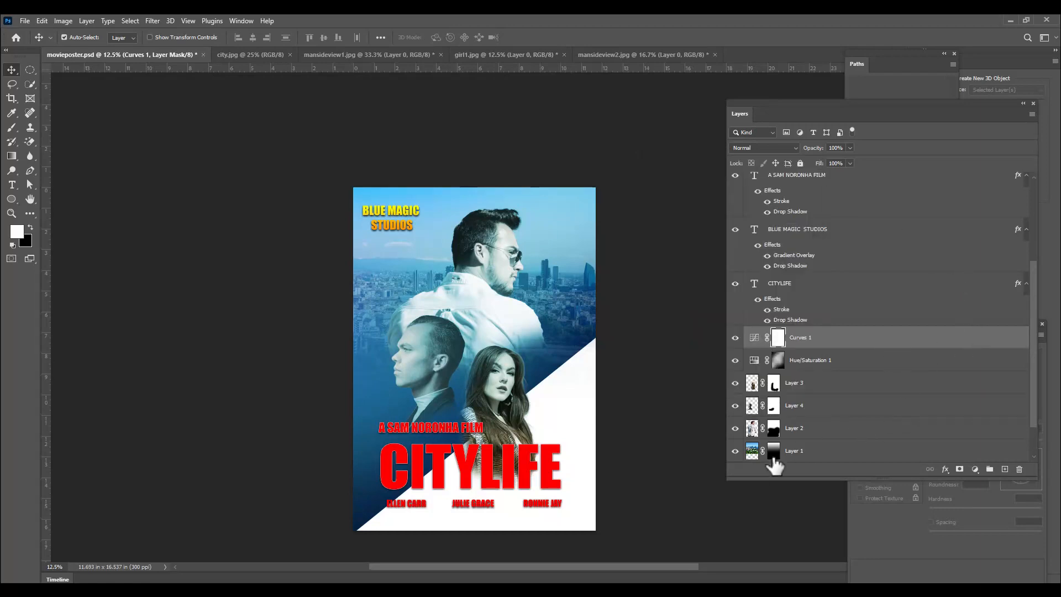
Stretch the city background Layer 1 taller by pulling its bottom edge down
left_click(816, 450)
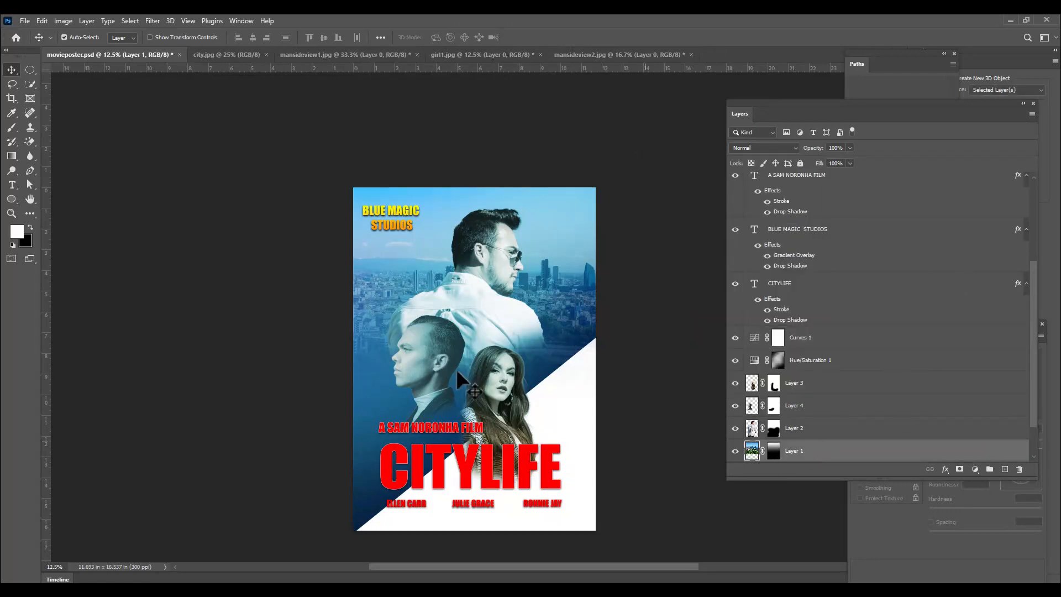
key("ctrl+t")
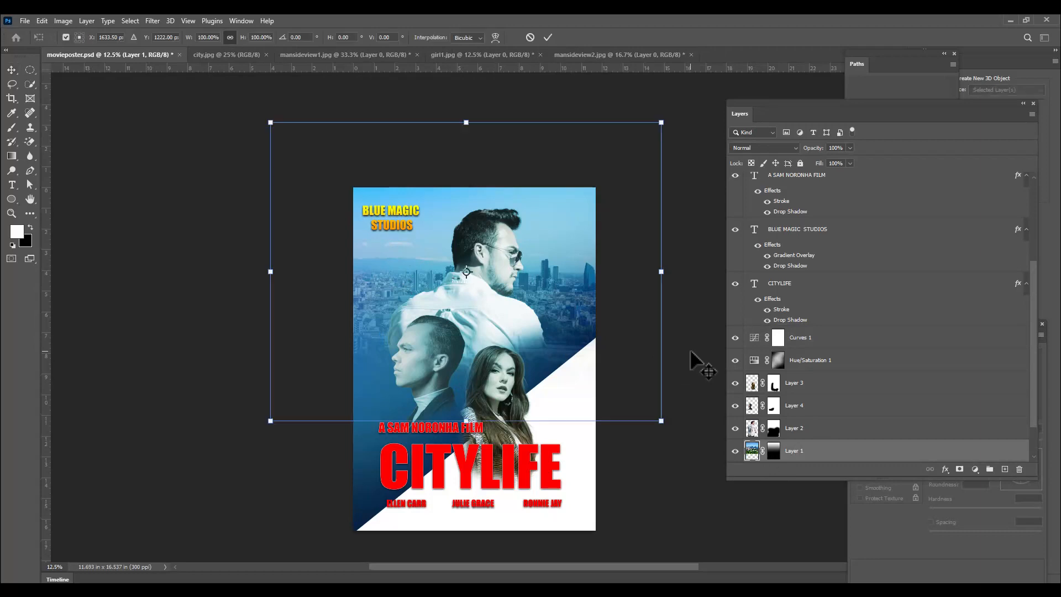
left_click_drag(467, 421, 469, 444)
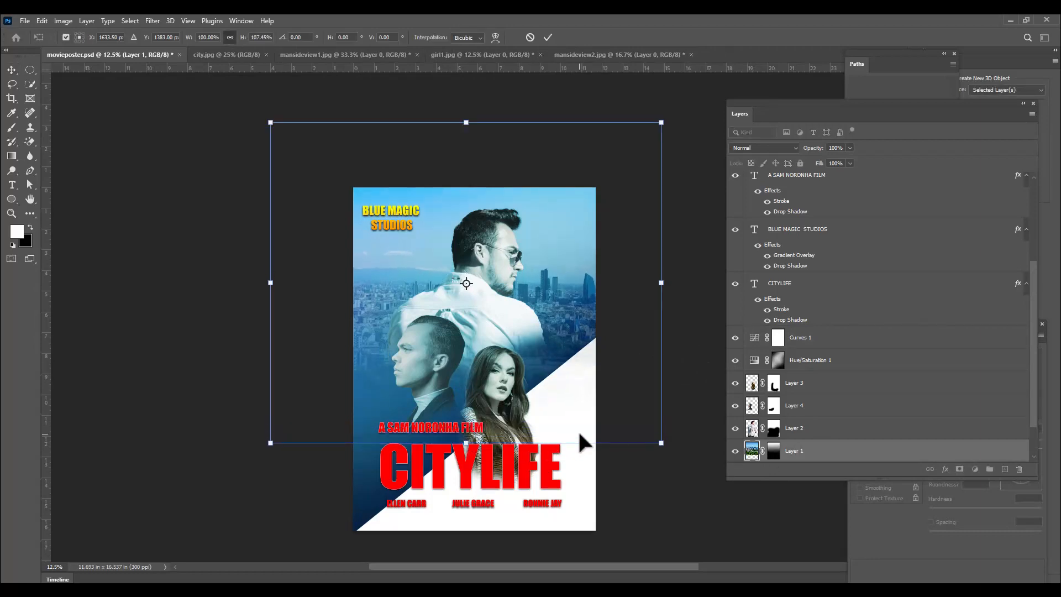
key("Return")
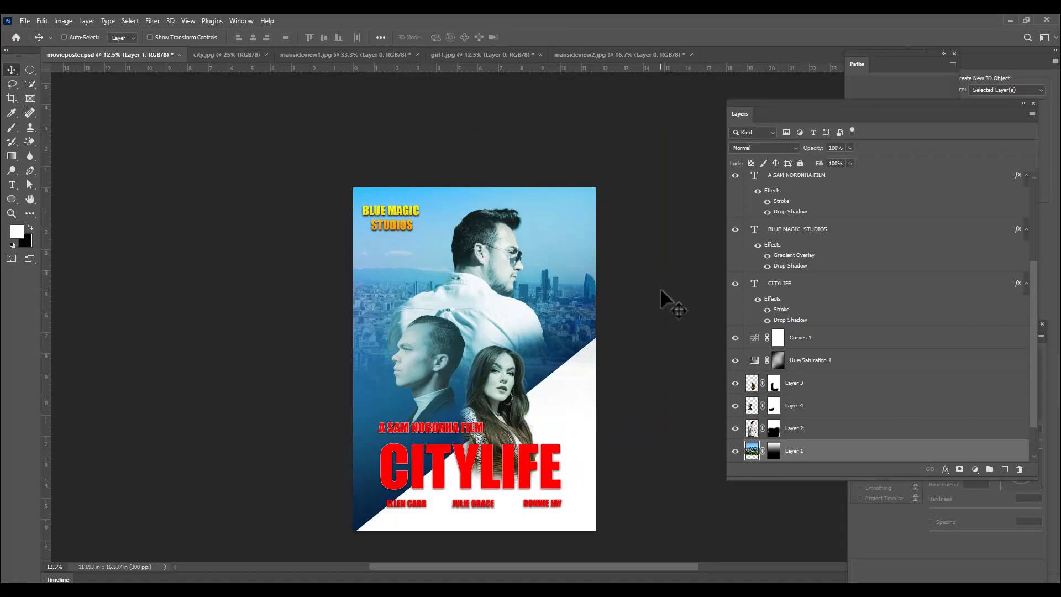
Shift the city background layer slightly up and to the right
key("ctrl+t")
left_click_drag(578, 213, 579, 201)
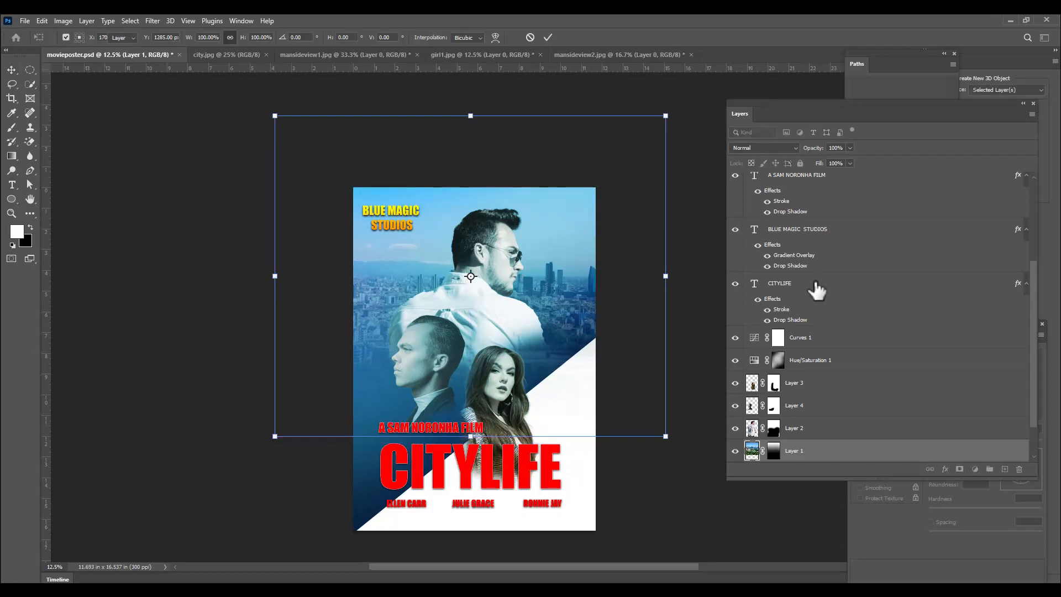
key("Return")
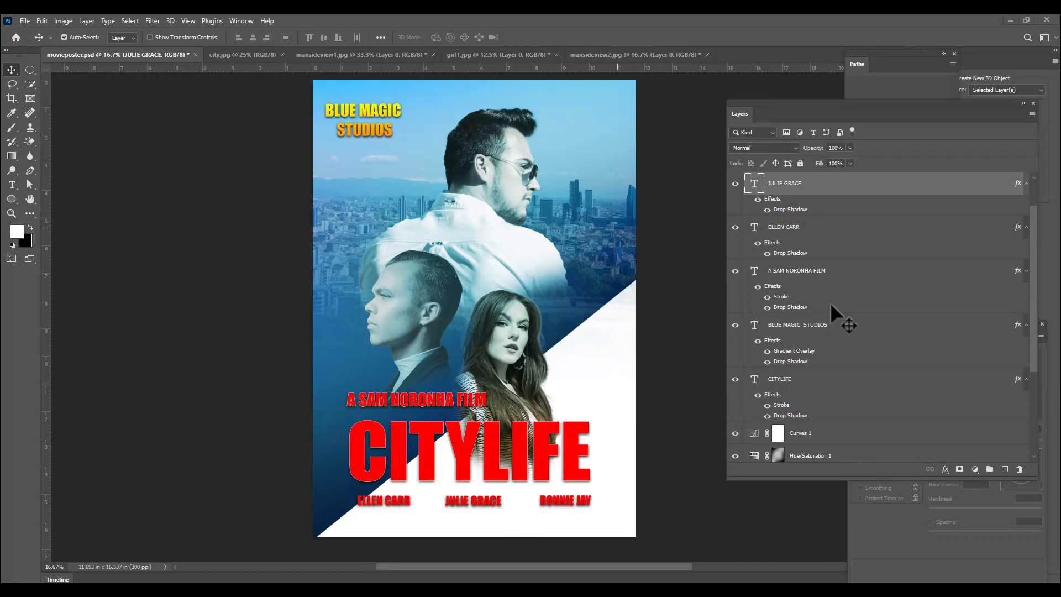
Add a text block near the top right reading 'RELEASING ON 8TH AUGUST'
left_click(12, 187)
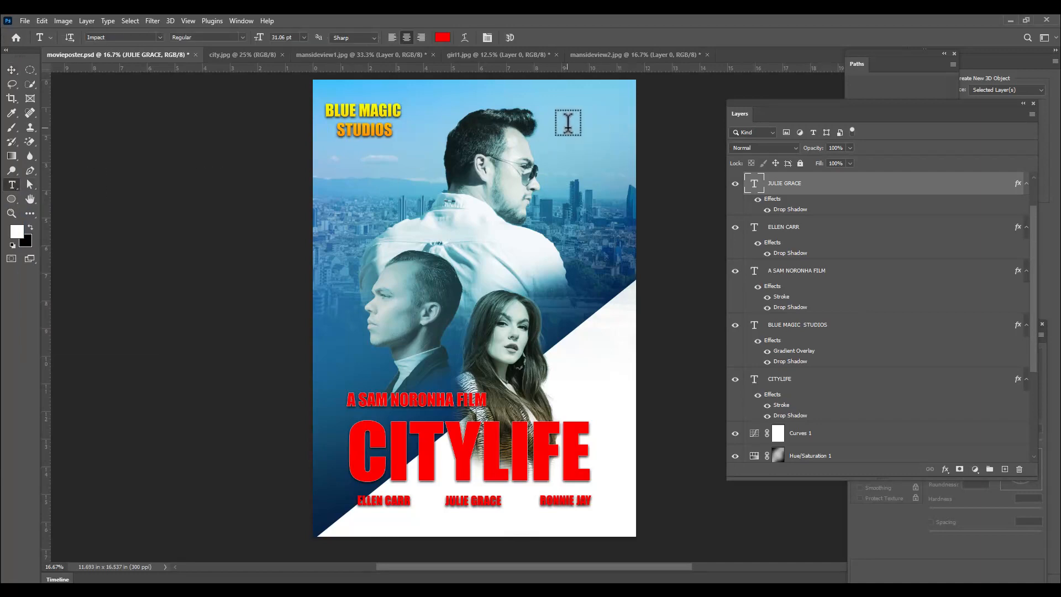
left_click(568, 125)
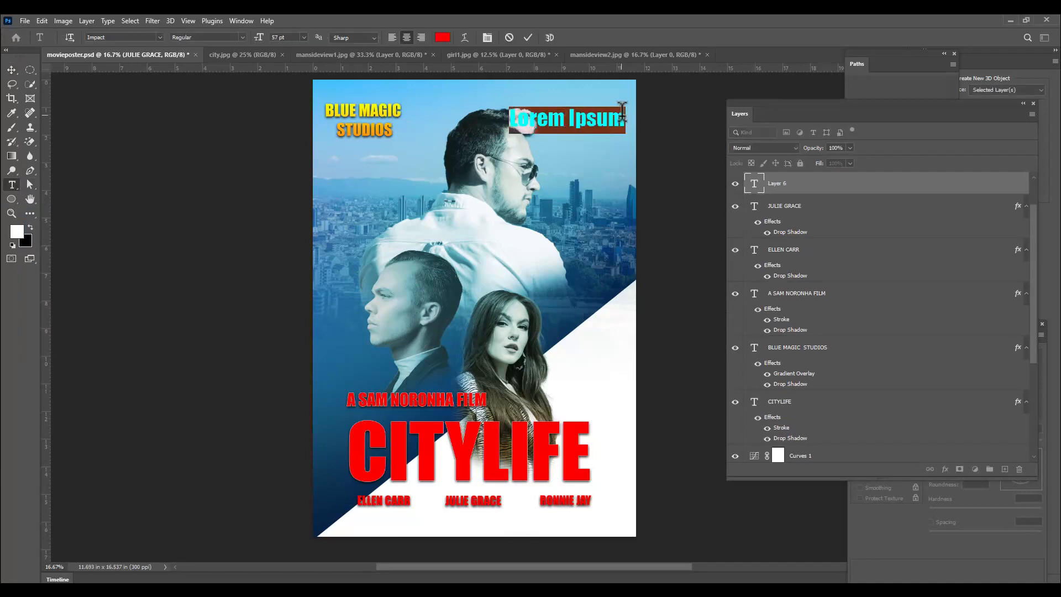
type("RE")
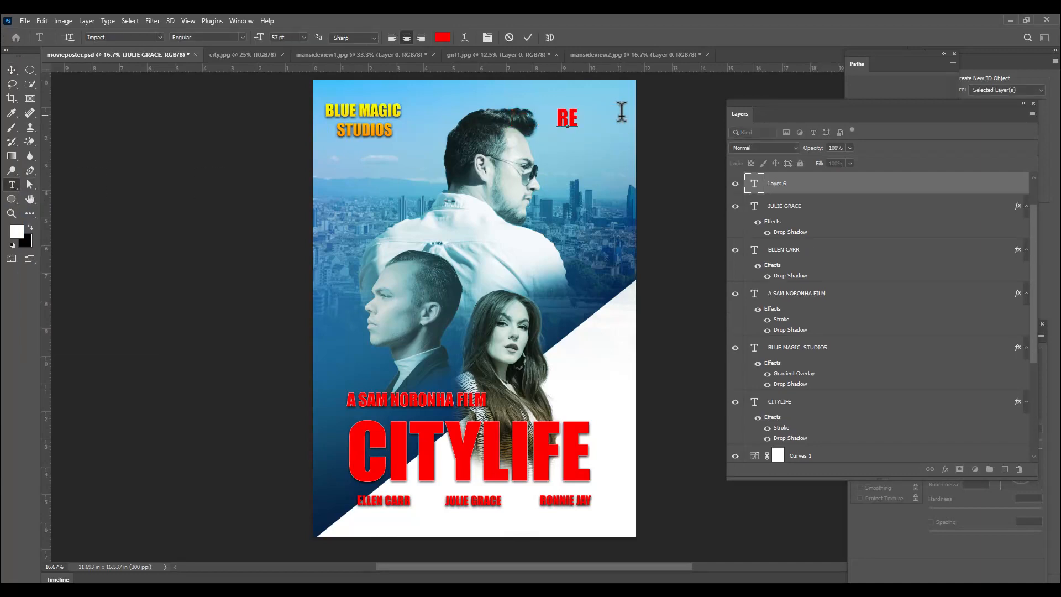
type("LEASING ")
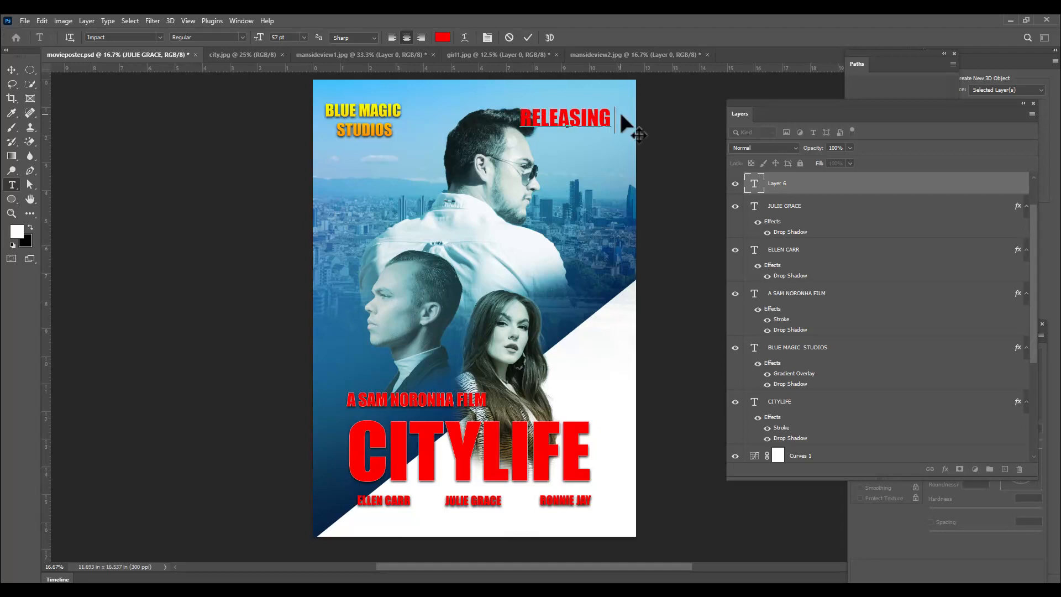
type("ON")
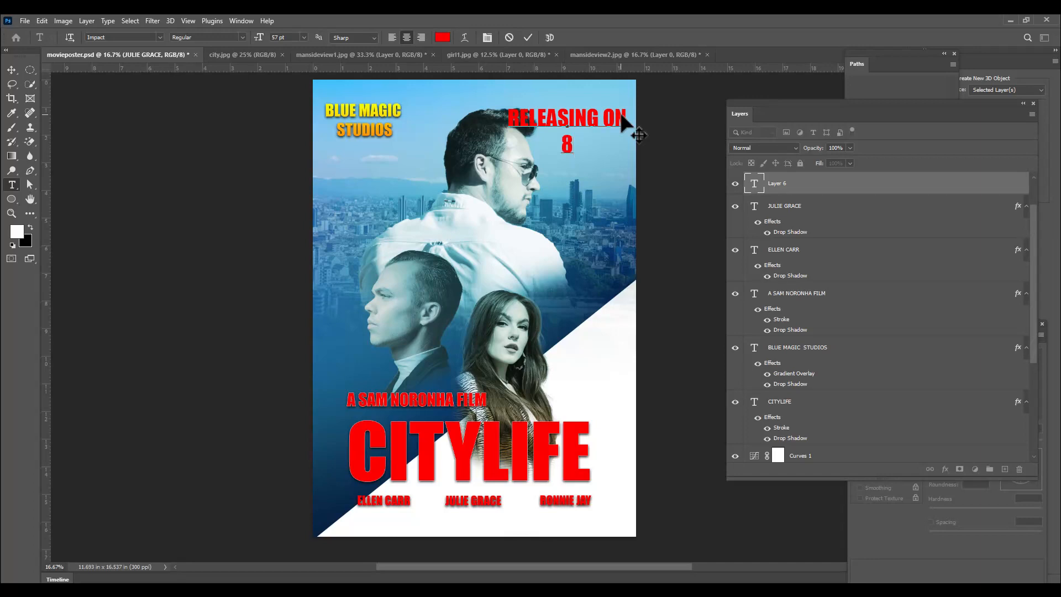
type("TH ")
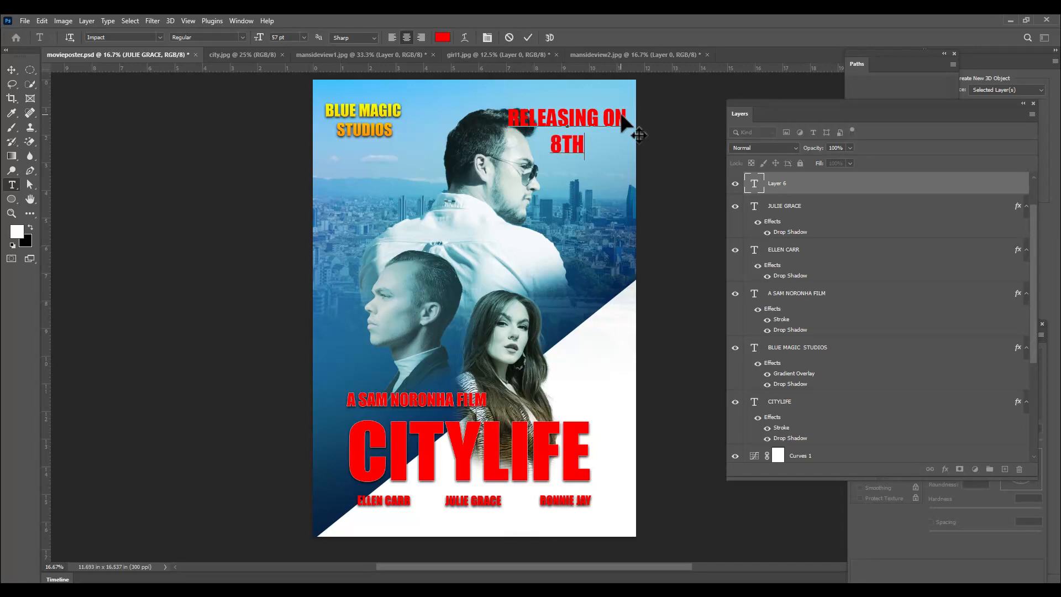
type("AUGUST")
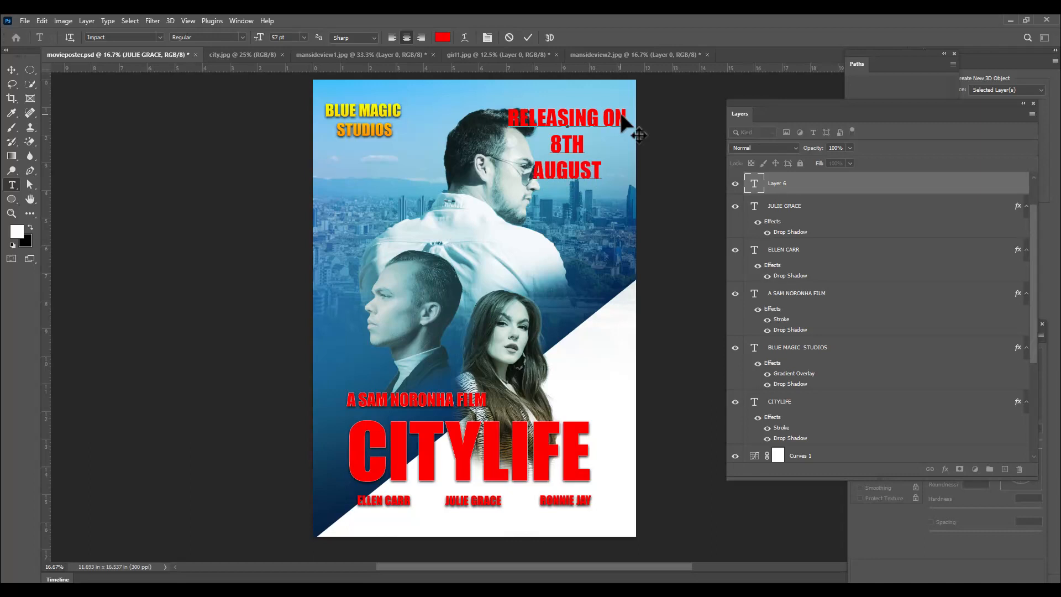
Colour the 'RELEASING ON' line dark red (6b1d1d)
left_click_drag(627, 118, 497, 116)
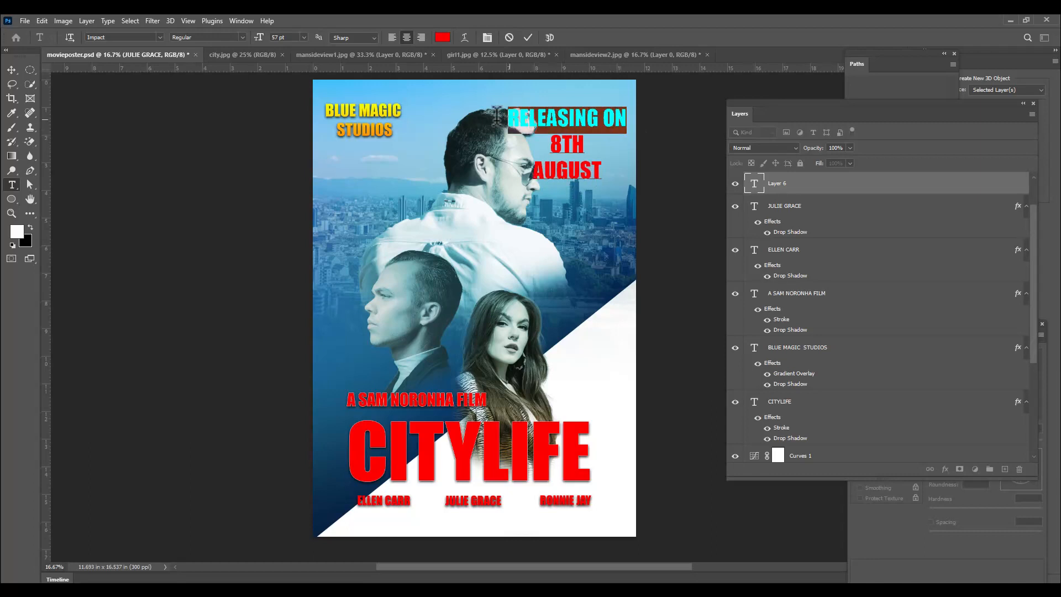
left_click(443, 38)
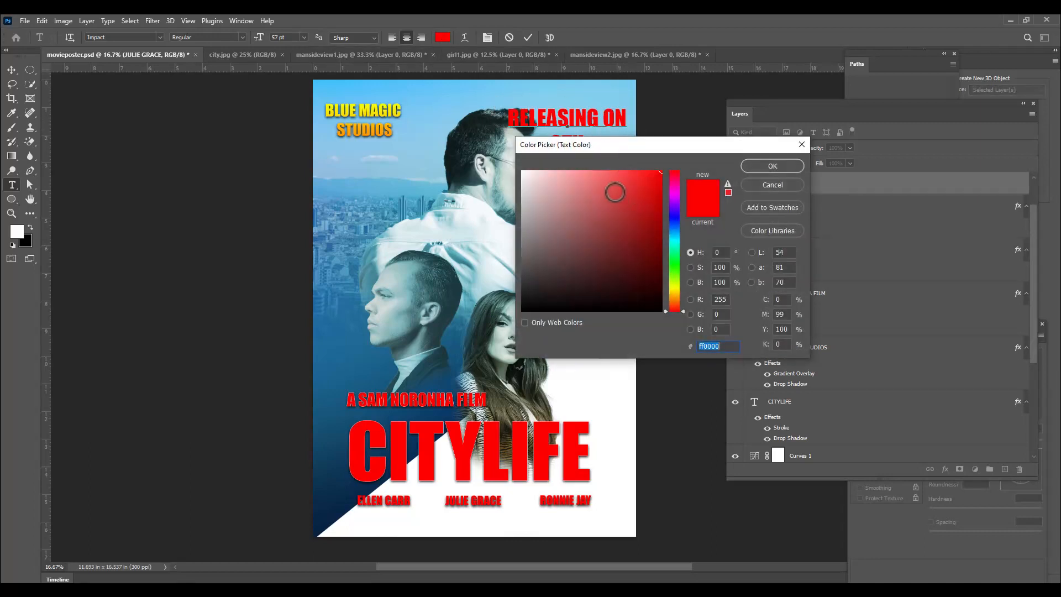
left_click(602, 190)
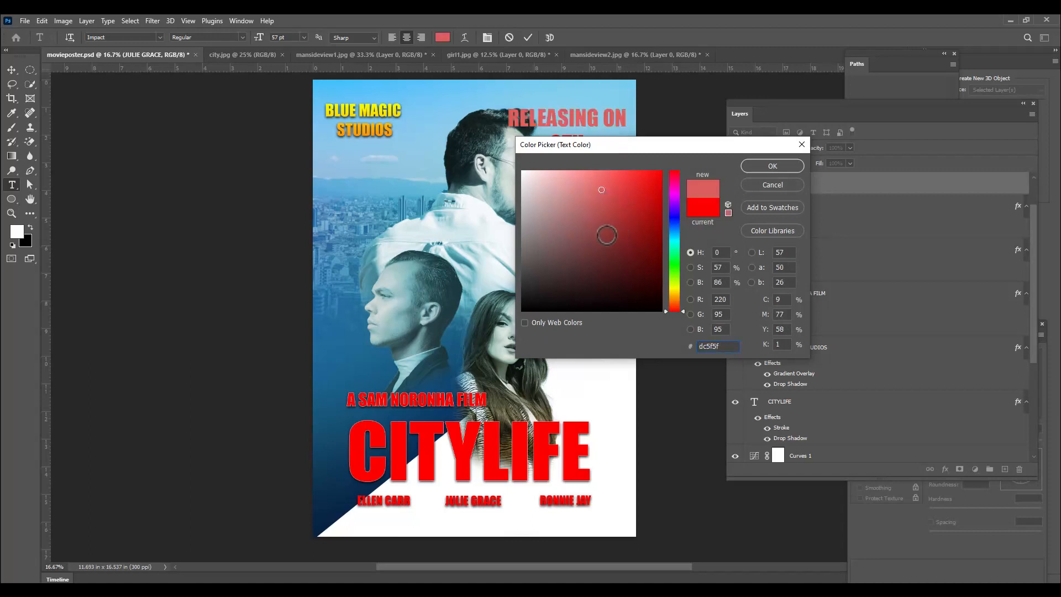
left_click(616, 241)
left_click(624, 252)
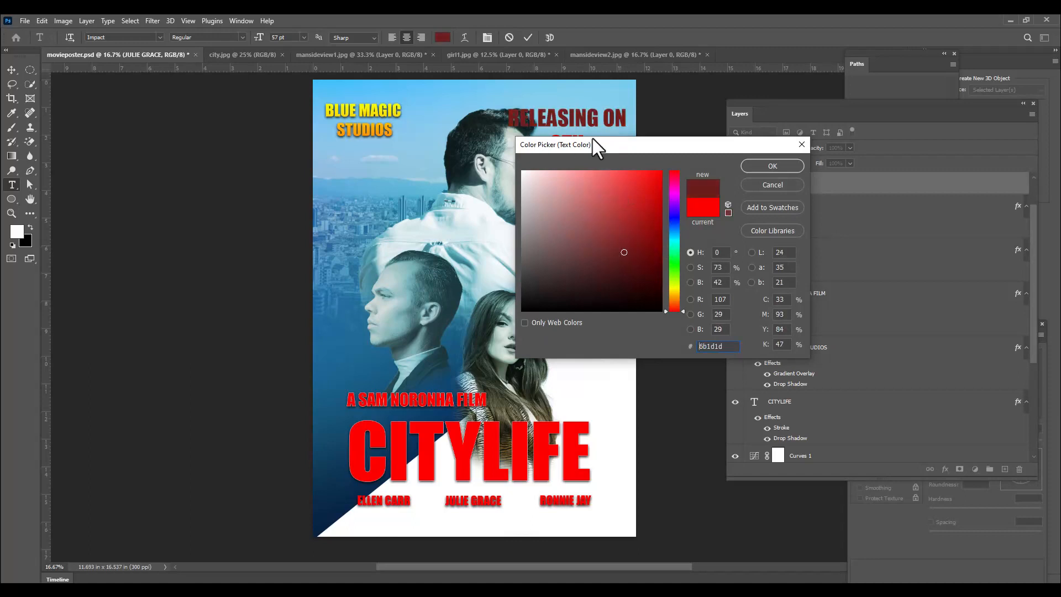
left_click(772, 166)
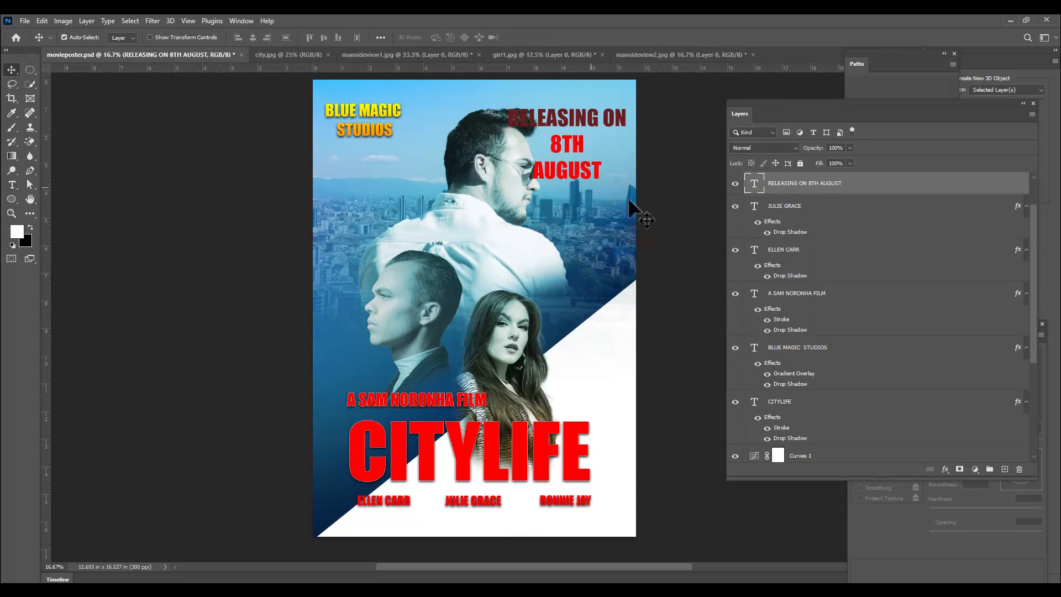
Enlarge the '8TH AUGUST' lines to 86 pt
double_click(754, 184)
left_click_drag(600, 170, 550, 137)
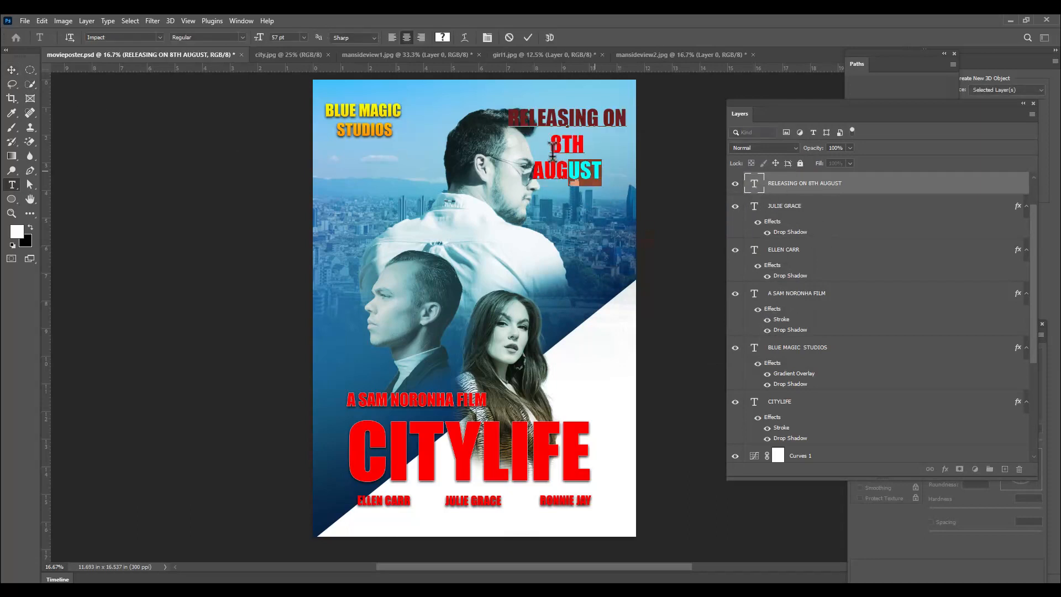
key("ctrl+shift+period")
key("ctrl+shift+period")
key("ctrl+shift+period")
key("ctrl+shift+period")
key("ctrl+shift+period")
key("ctrl+shift+period")
key("ctrl+shift+period")
key("ctrl+shift+period")
key("ctrl+shift+period")
key("ctrl+shift+period")
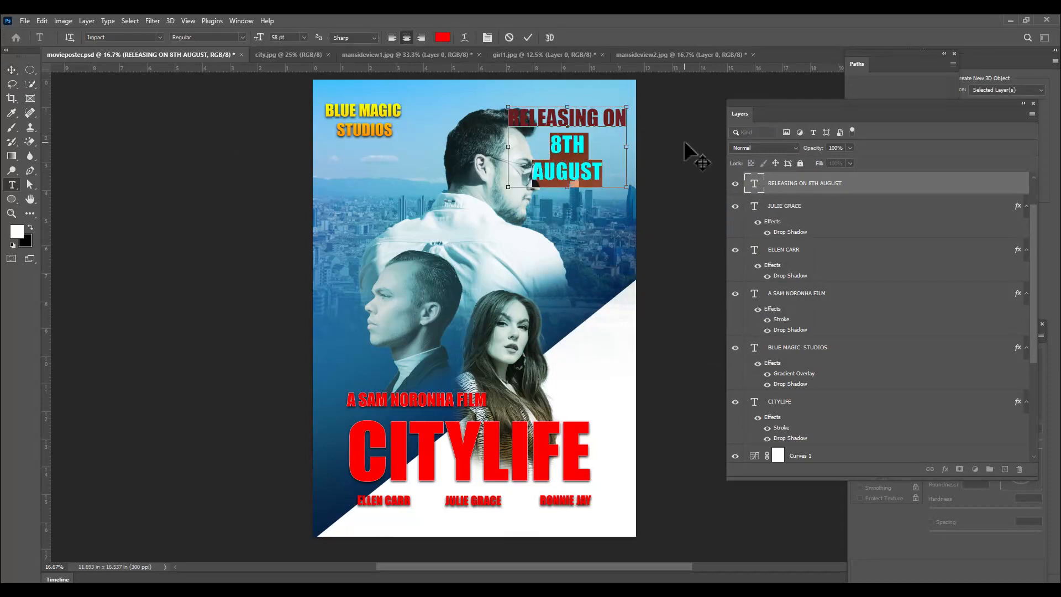
key("ctrl+shift+period")
key("ctrl+shift+period")
key("ctrl+shift+period")
key("ctrl+shift+period")
key("ctrl+shift+period")
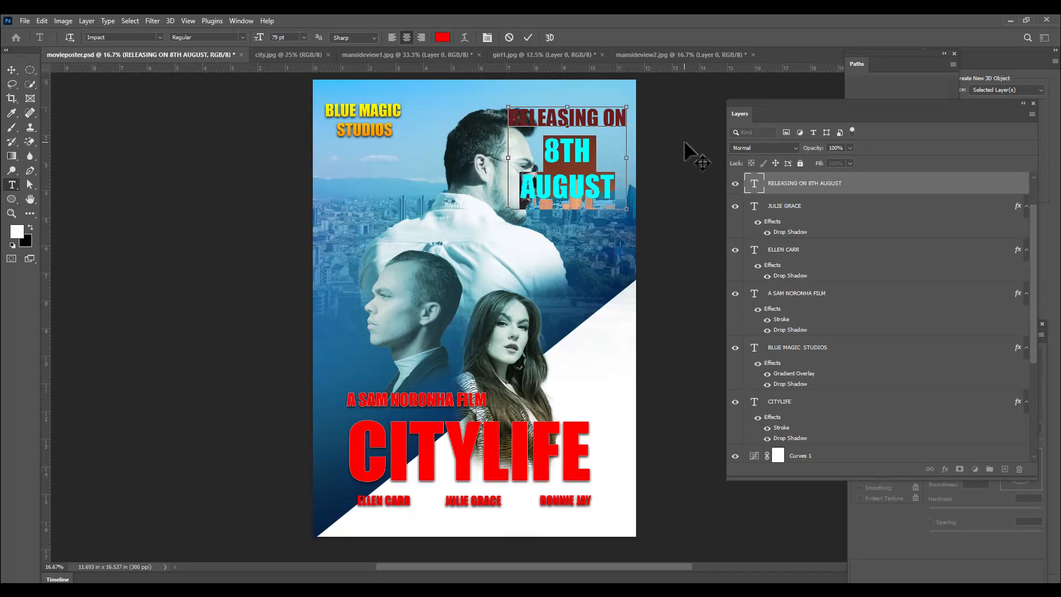
key("ctrl+shift+period")
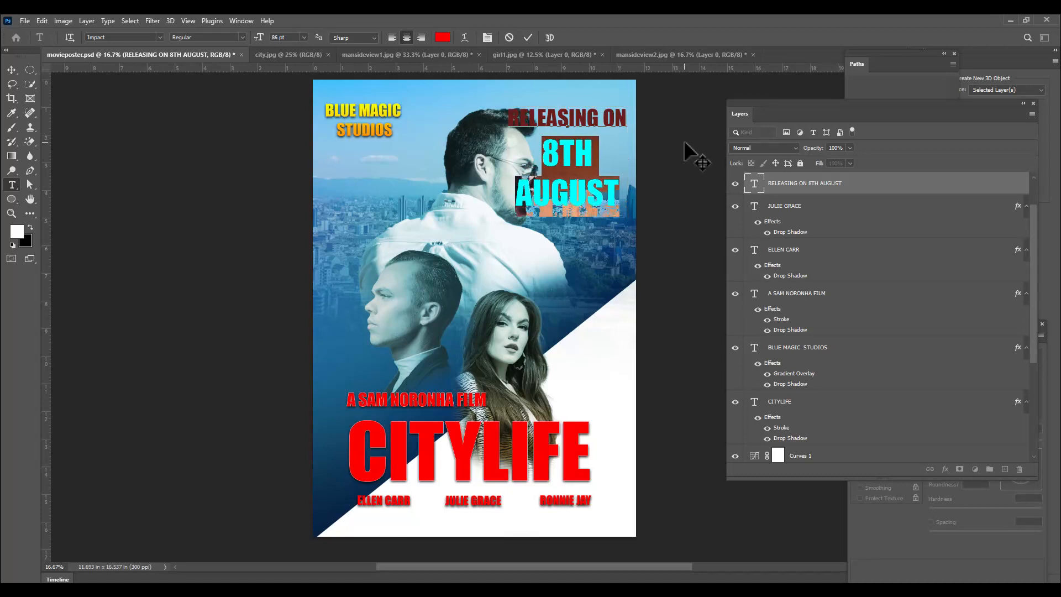
Scale the release-date text to about 69% and tuck it into the top-right corner
left_click(10, 69)
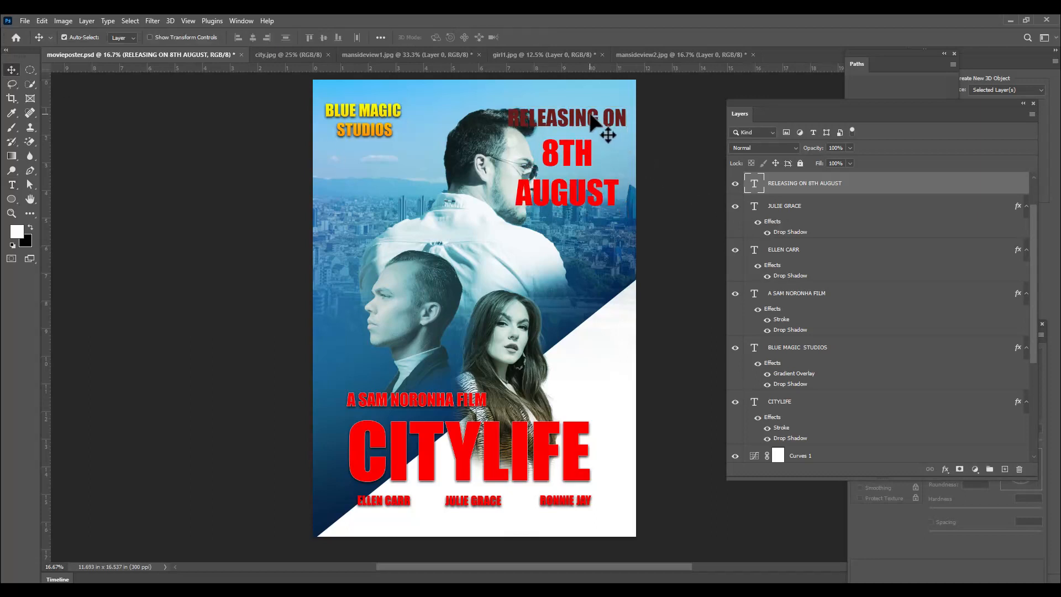
mouse_move(591, 116)
left_mouse_down()
mouse_move(600, 95)
mouse_move(630, 86)
mouse_move(607, 108)
left_mouse_up()
key("ctrl+t")
key("Left")
key("Left")
key("Left")
key("Left")
key("Left")
key("Left")
key("Left")
key("Left")
key("Left")
key("Left")
key("Left")
key("Left")
key("Left")
key("Left")
key("Left")
key("Left")
key("Left")
key("Left")
key("Left")
key("Left")
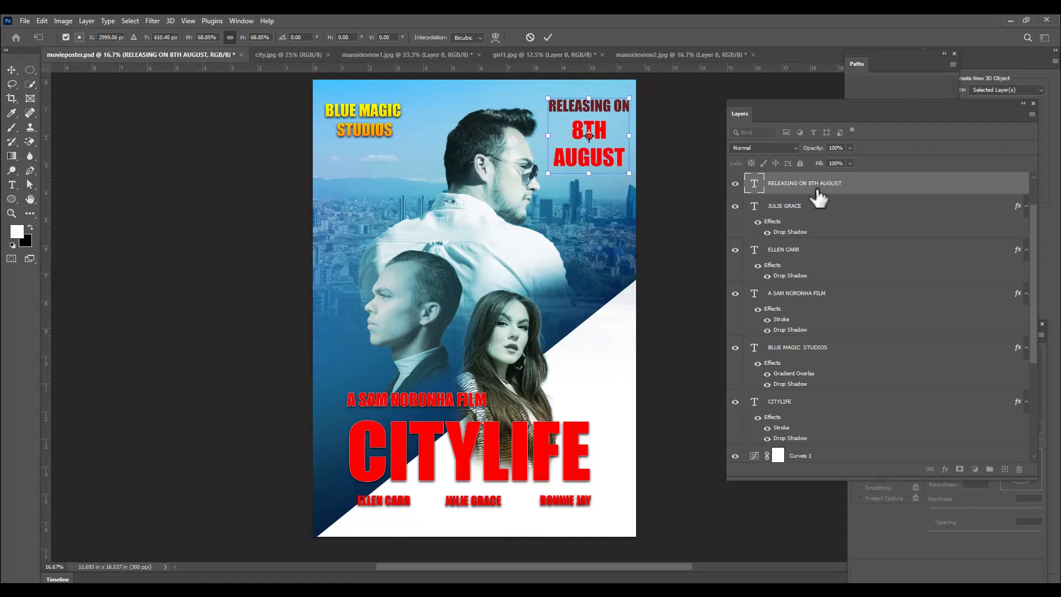
key("Left")
key("Left")
key("Left")
key("Left")
key("Left")
key("Left")
key("Down")
key("Down")
key("Down")
key("Down")
key("Down")
key("Down")
key("Down")
key("Down")
key("Down")
key("Down")
key("Down")
key("Down")
key("Down")
key("Down")
key("Down")
key("Down")
key("Down")
key("Down")
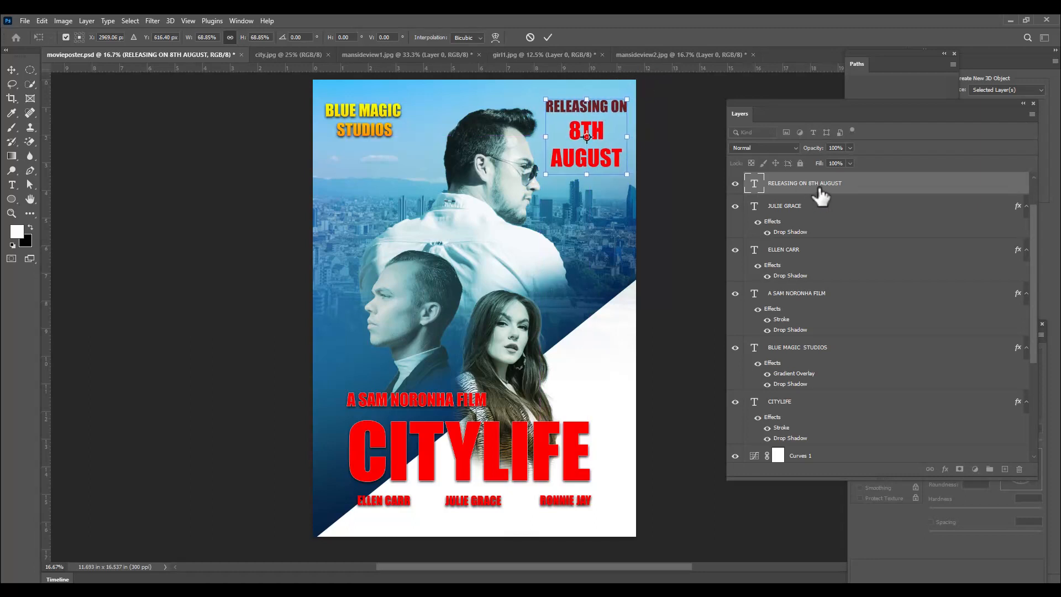
key("Down")
key("Down")
key("Down")
key("Down")
key("Down")
key("Down")
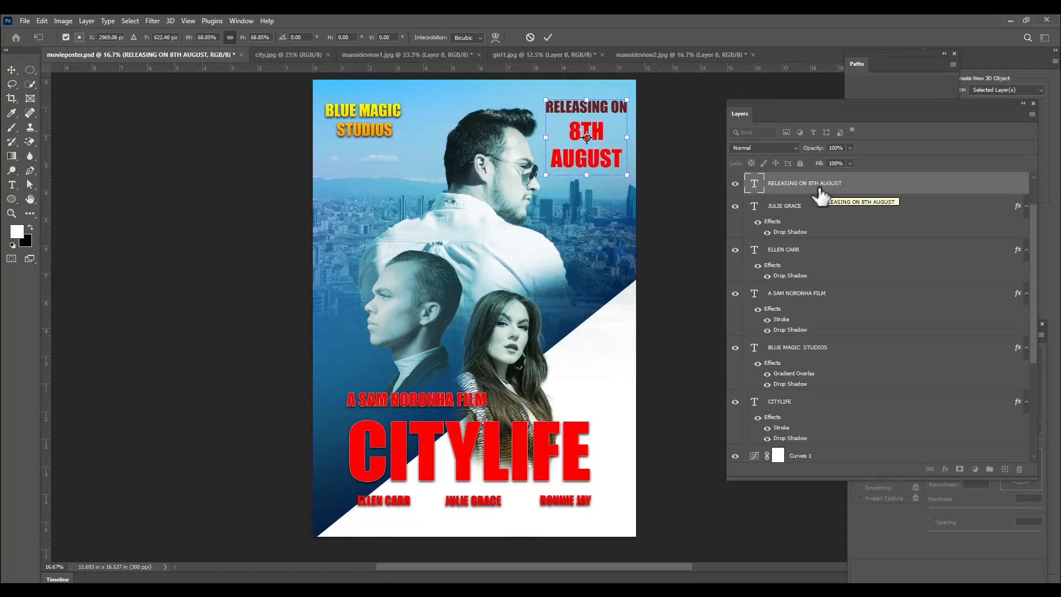
key("Return")
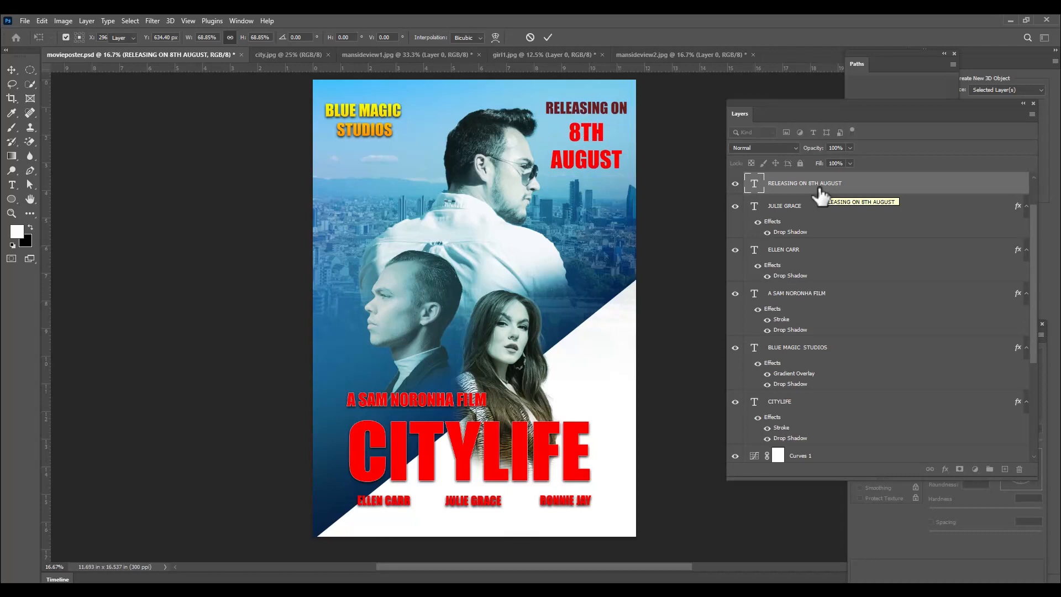